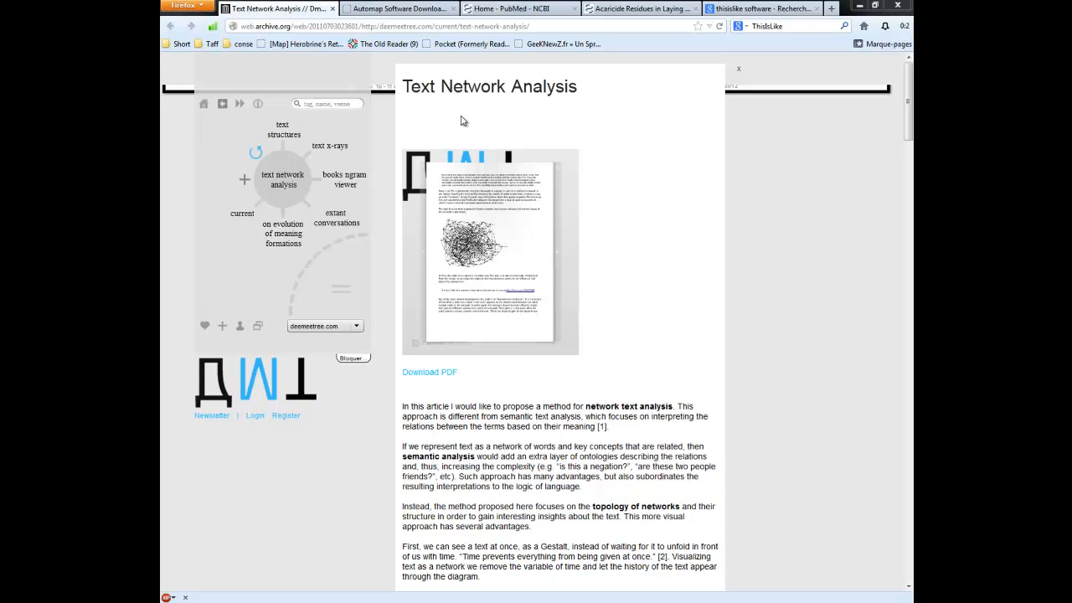
# Open a blank Notepad document, and search PubMed for "heart".
pyautogui.moveTo(629, 139); pyautogui.dragTo(639, 162)
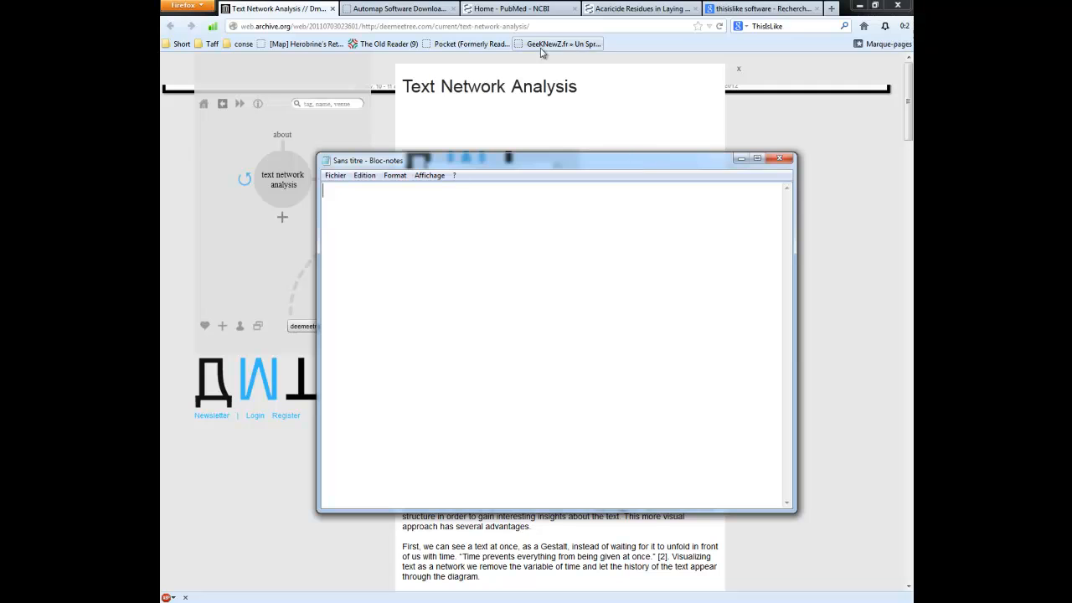
pyautogui.click(526, 8)
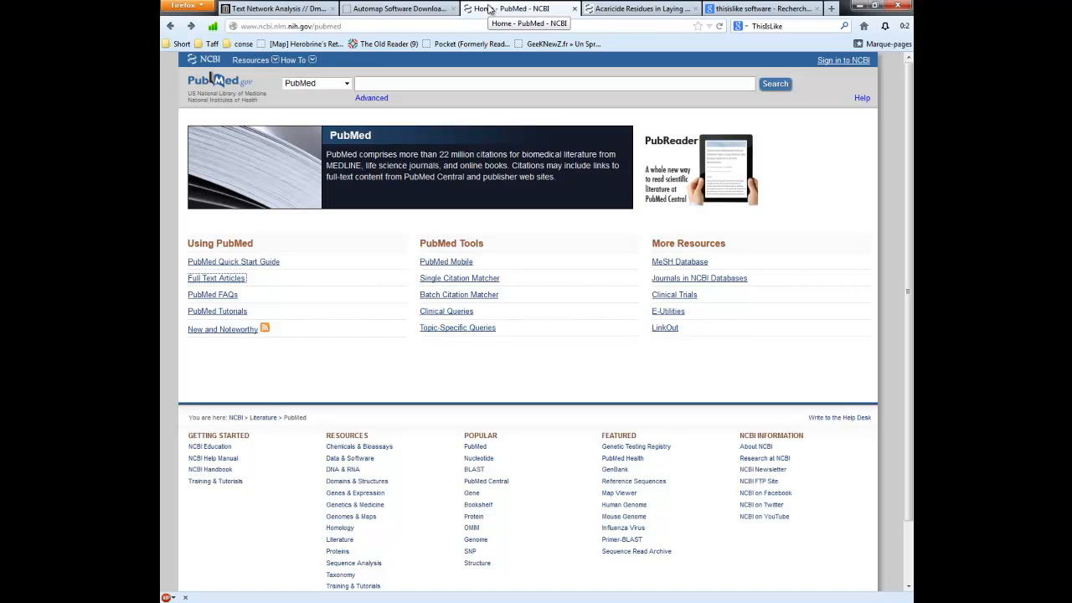
pyautogui.click(454, 80)
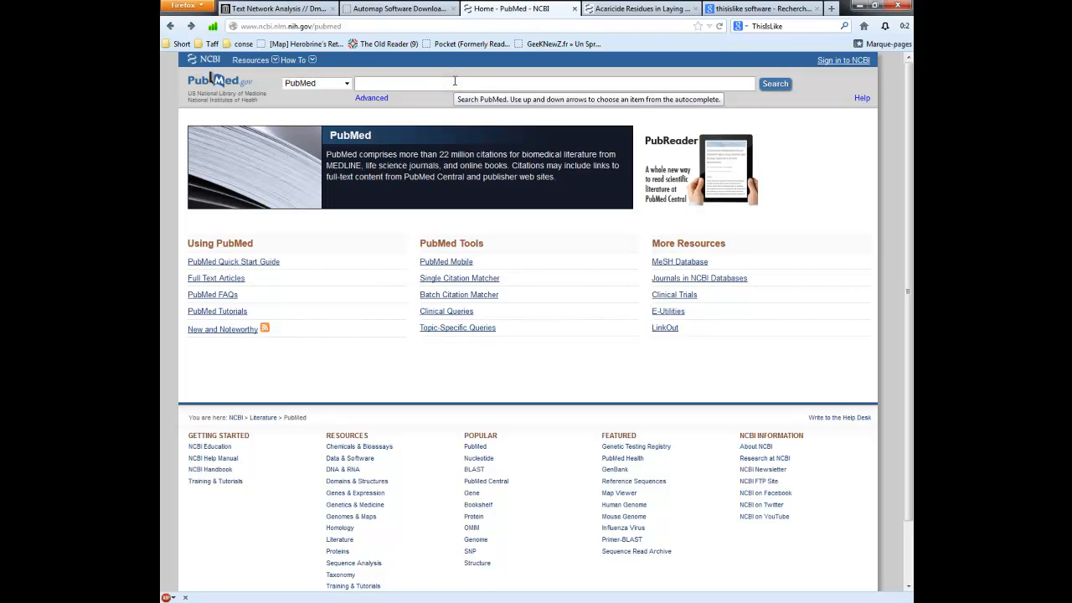
pyautogui.write('heart')
pyautogui.press('Return')
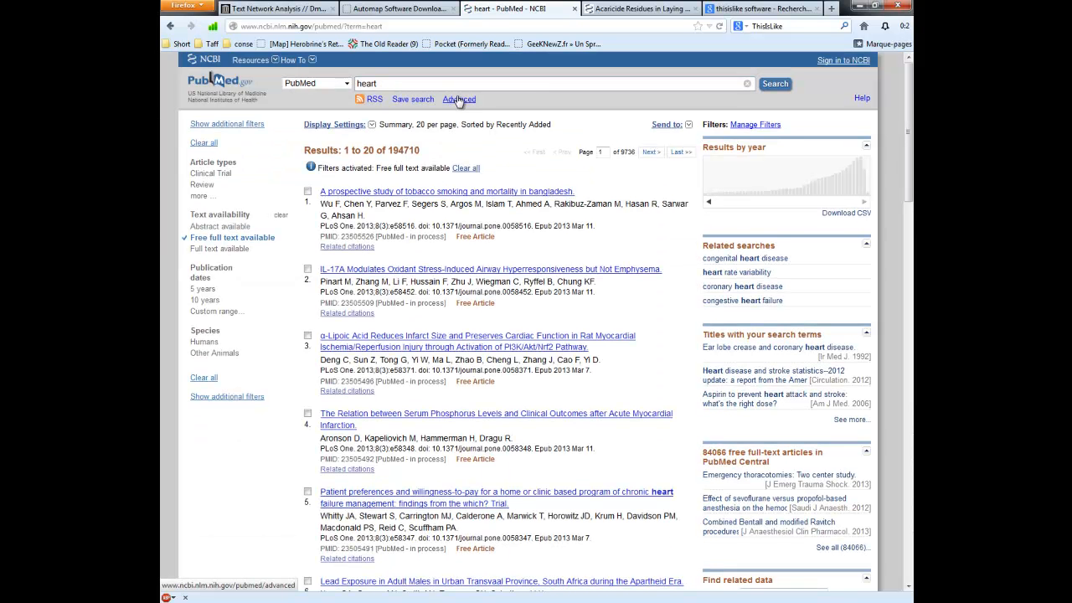
# Open the "IL-17A Modulates Oxidant Stress-Induced Airway Hyperresponsiveness" result in a new tab and go to its PLOS ONE full text.
pyautogui.rightClick(487, 306)
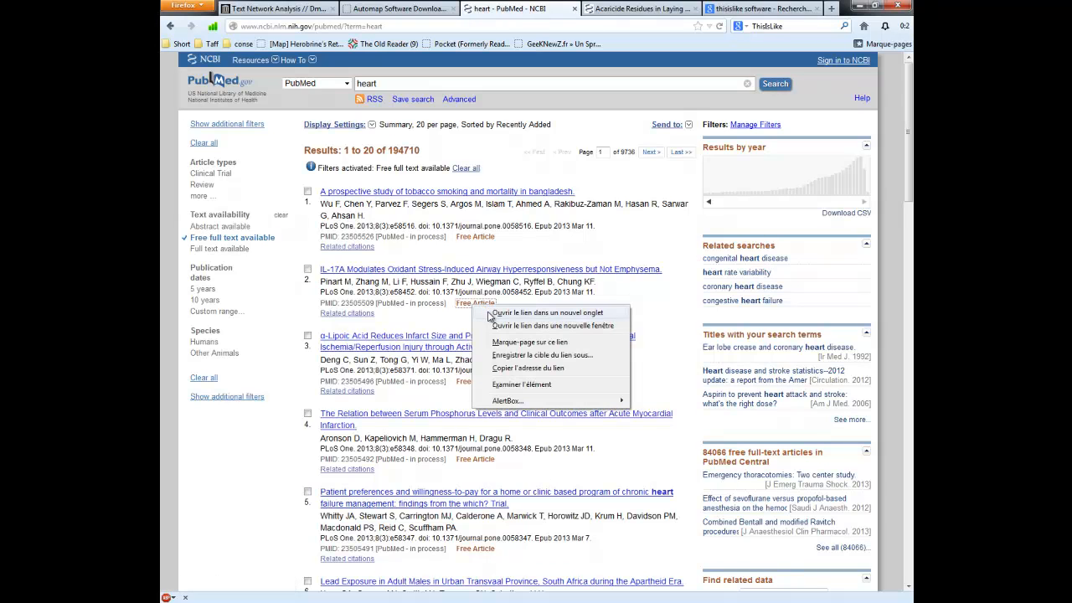
pyautogui.click(494, 313)
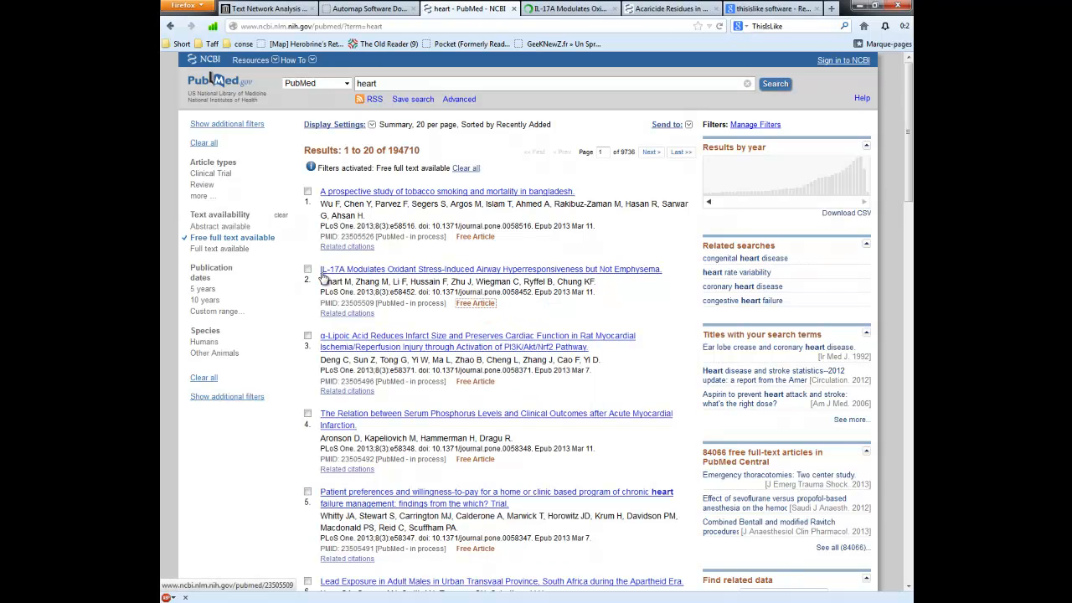
pyautogui.click(570, 8)
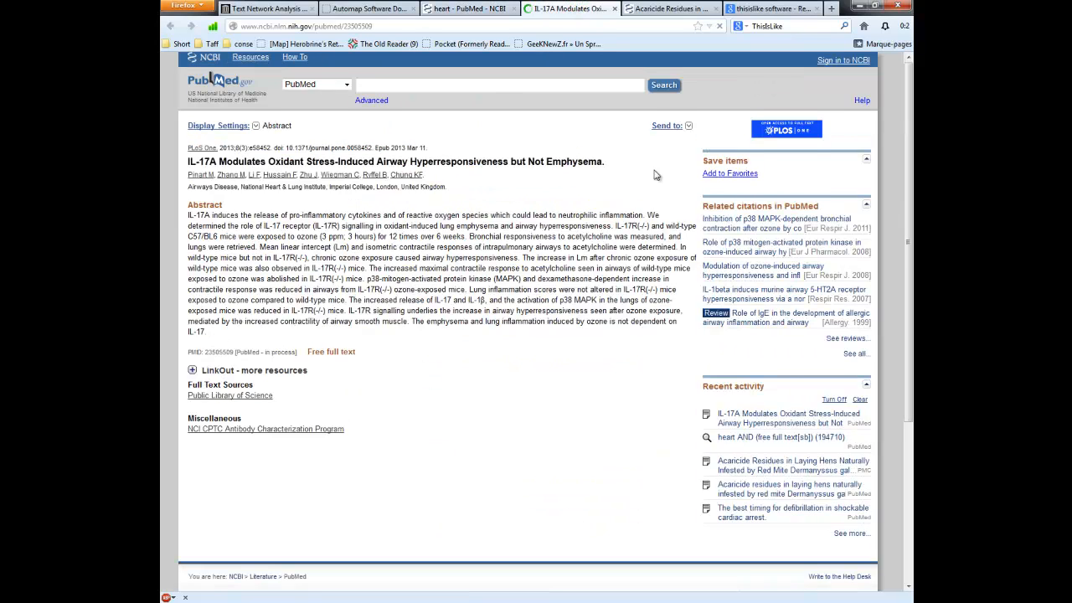
pyautogui.click(781, 130)
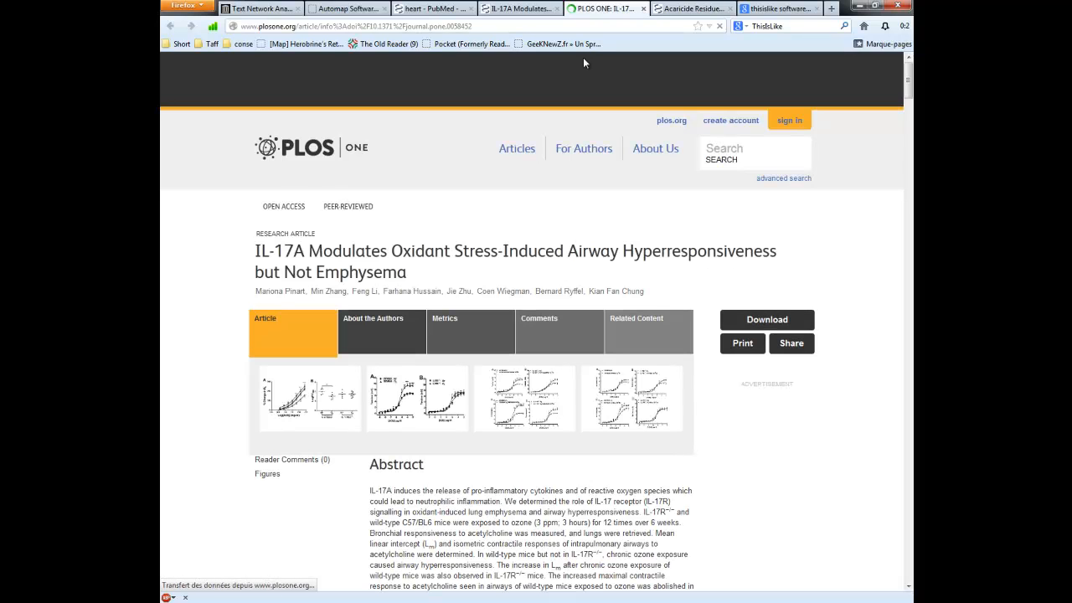
# Look through the IL-17A article's full text down to its references, and close the article.
pyautogui.scroll(-1, 558, 290)
pyautogui.scroll(-15, 558, 291)
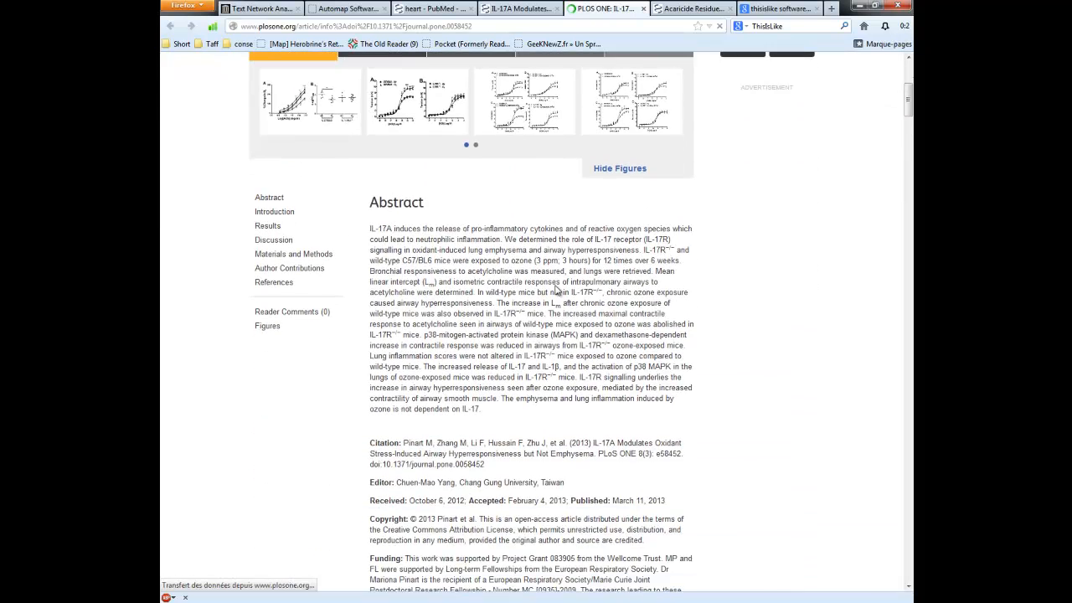
pyautogui.scroll(-20, 558, 291)
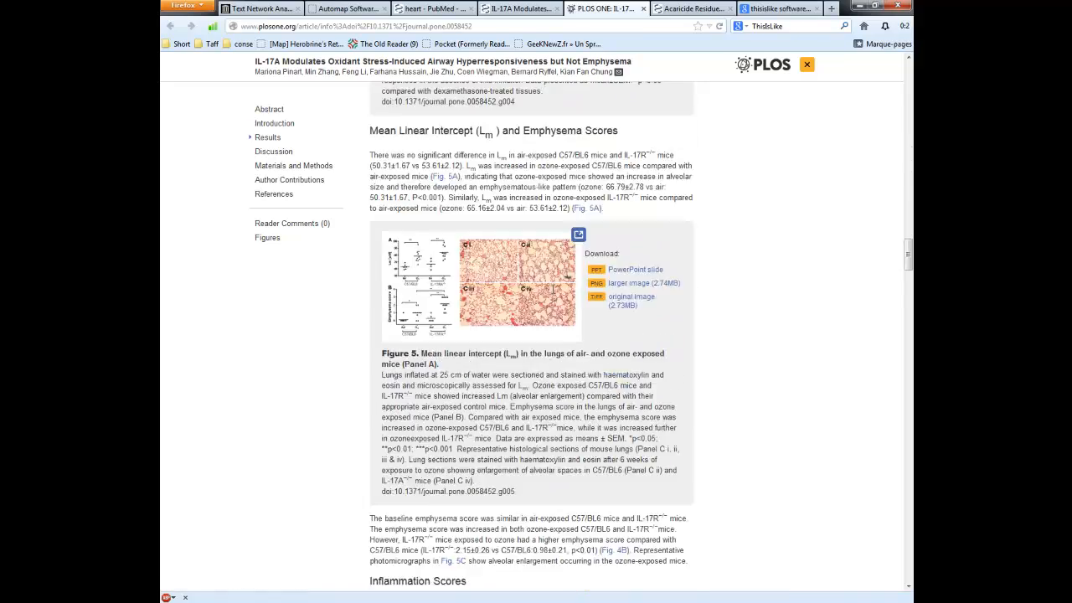
pyautogui.scroll(-20, 601, 302)
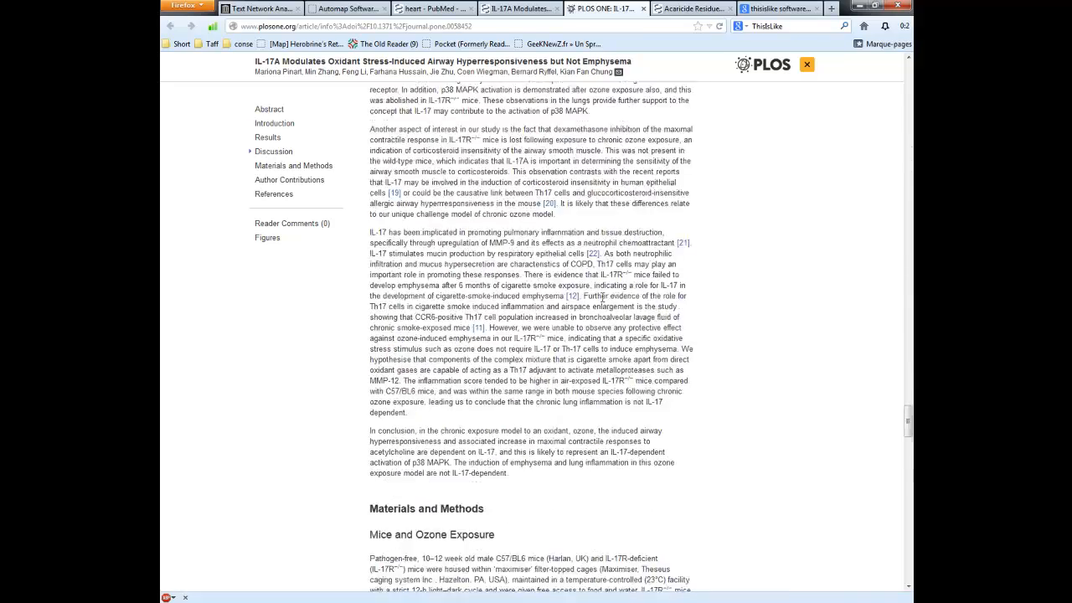
pyautogui.scroll(-15, 602, 301)
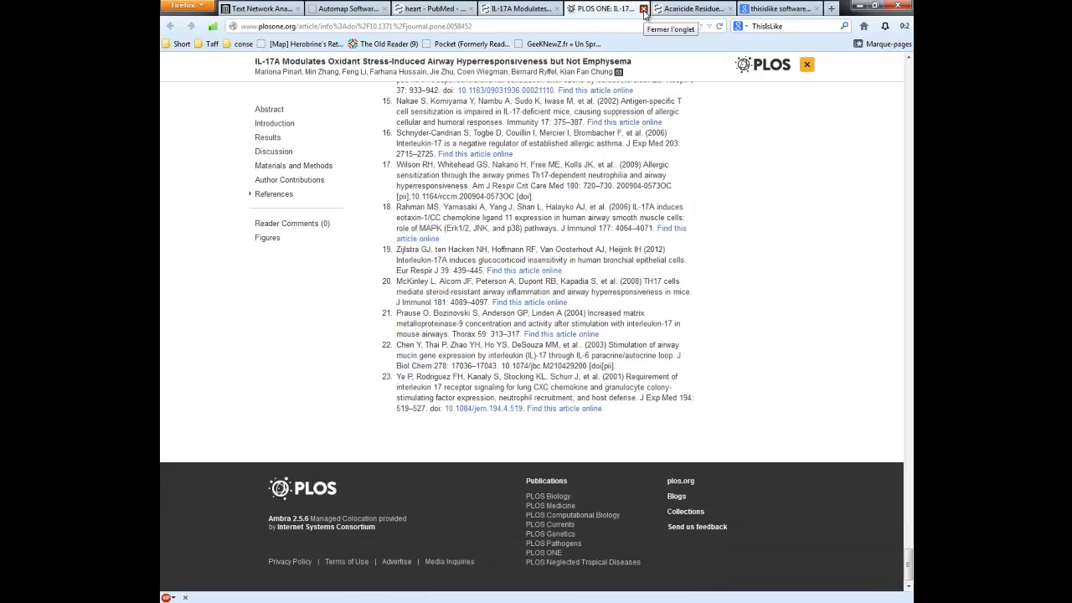
pyautogui.click(644, 9)
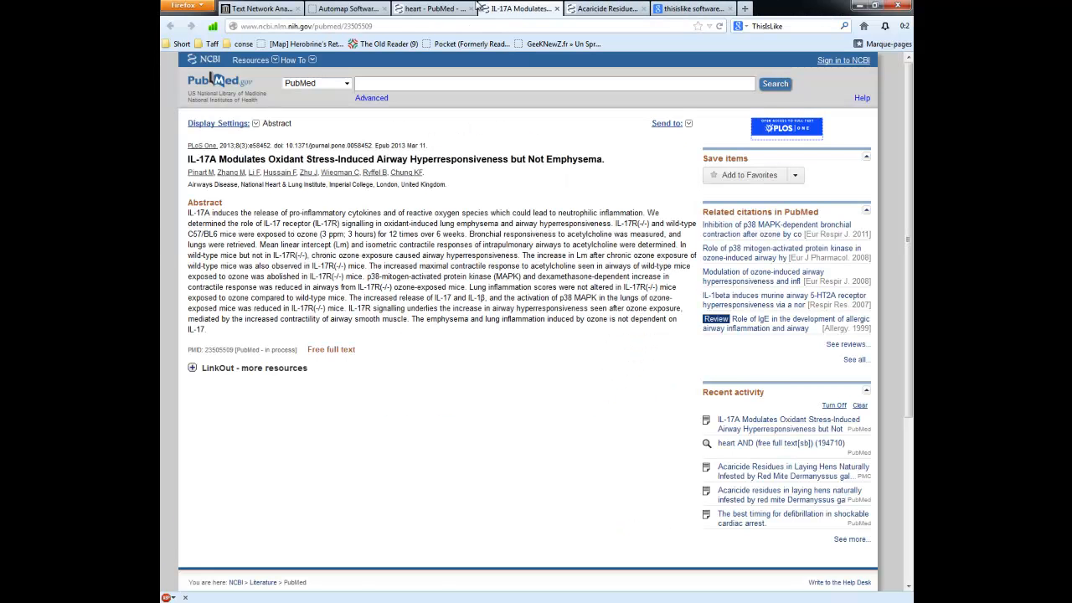
# Return to the "heart" results and open the PLOS ONE full text of the α-Lipoic Acid infarct size article.
pyautogui.click(448, 8)
pyautogui.click(467, 384)
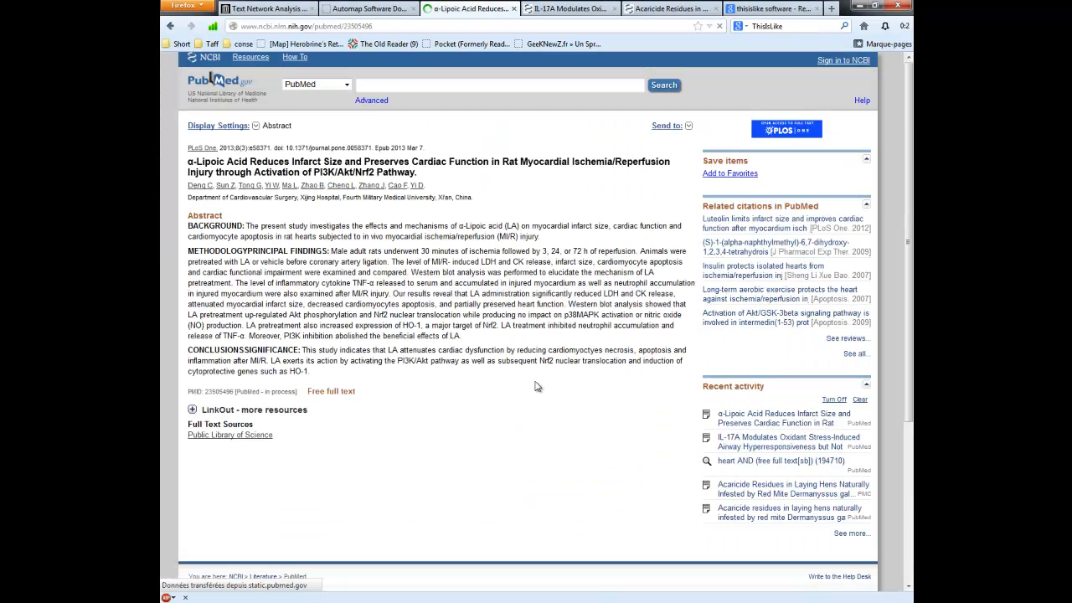
pyautogui.click(779, 133)
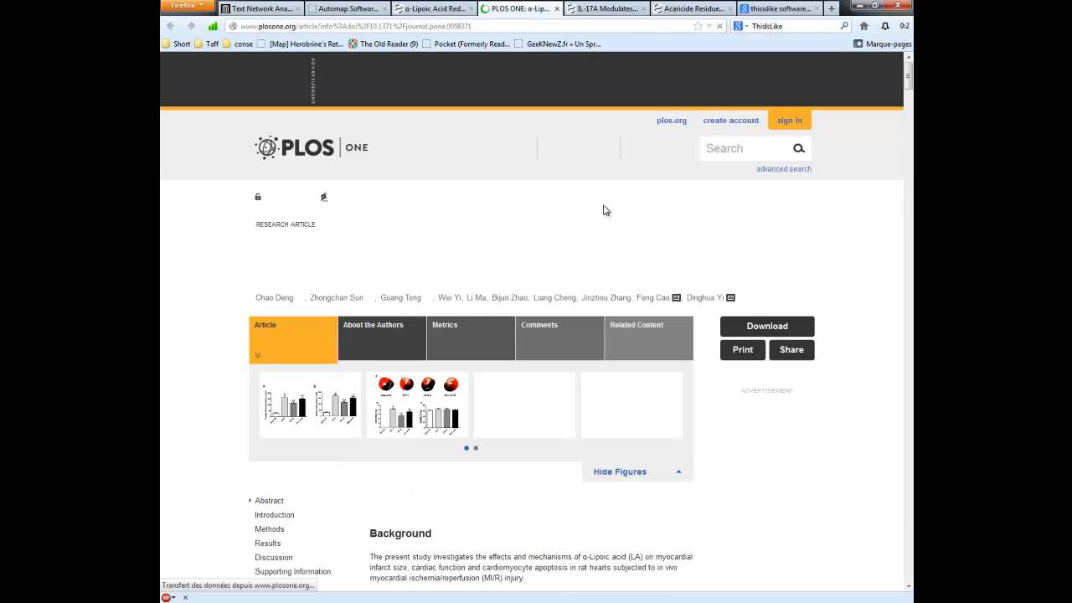
# Copy the α-Lipoic Acid article's text from the Abstract heading through the Acknowledgments, leaving out the author contributions and references.
pyautogui.scroll(-20, 606, 210)
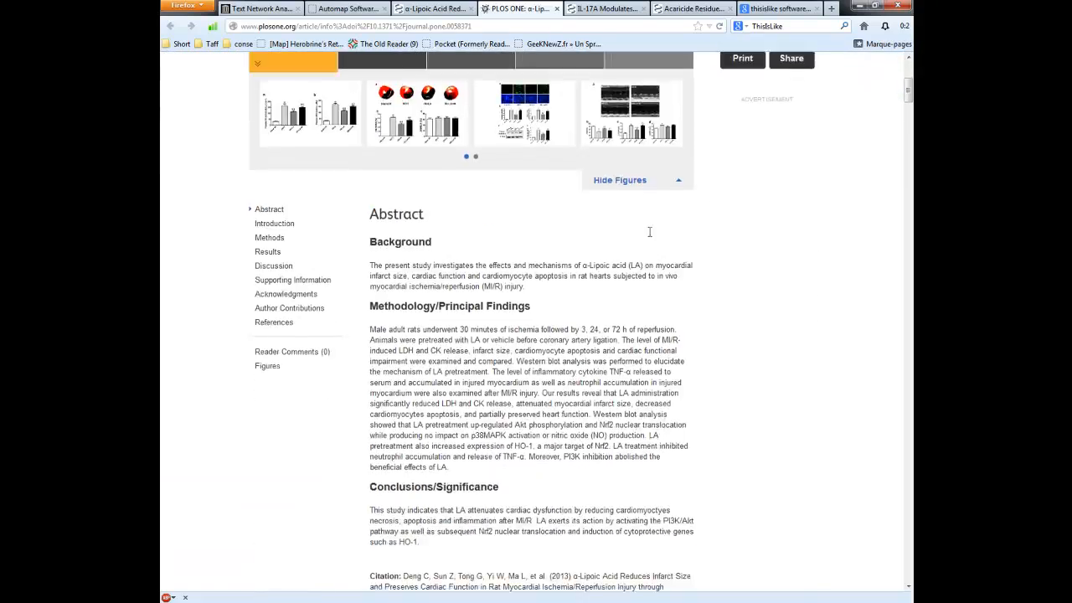
pyautogui.scroll(-20, 646, 241)
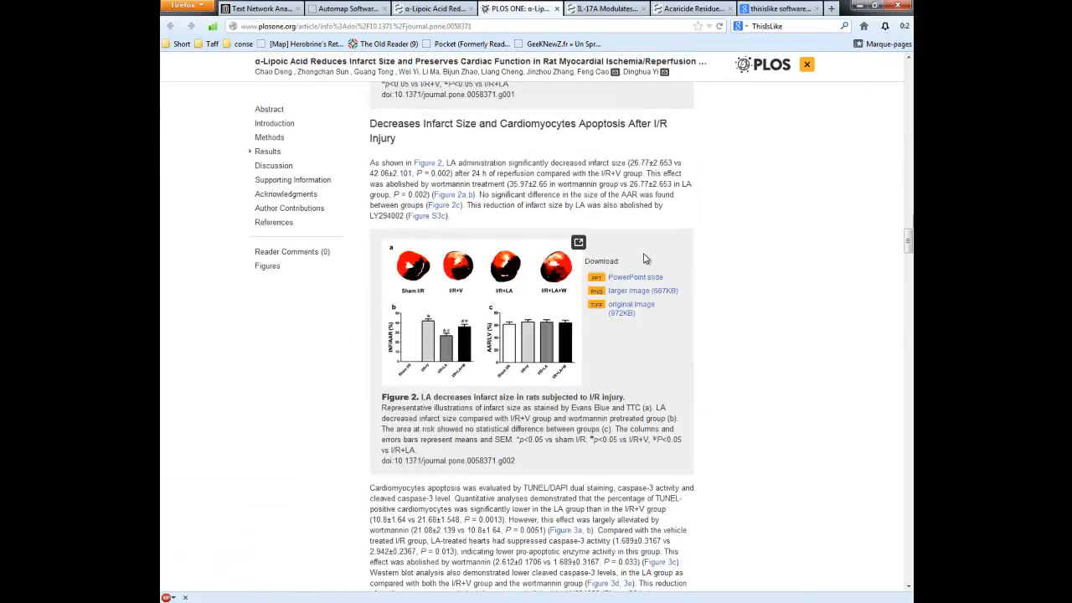
pyautogui.scroll(-20, 644, 266)
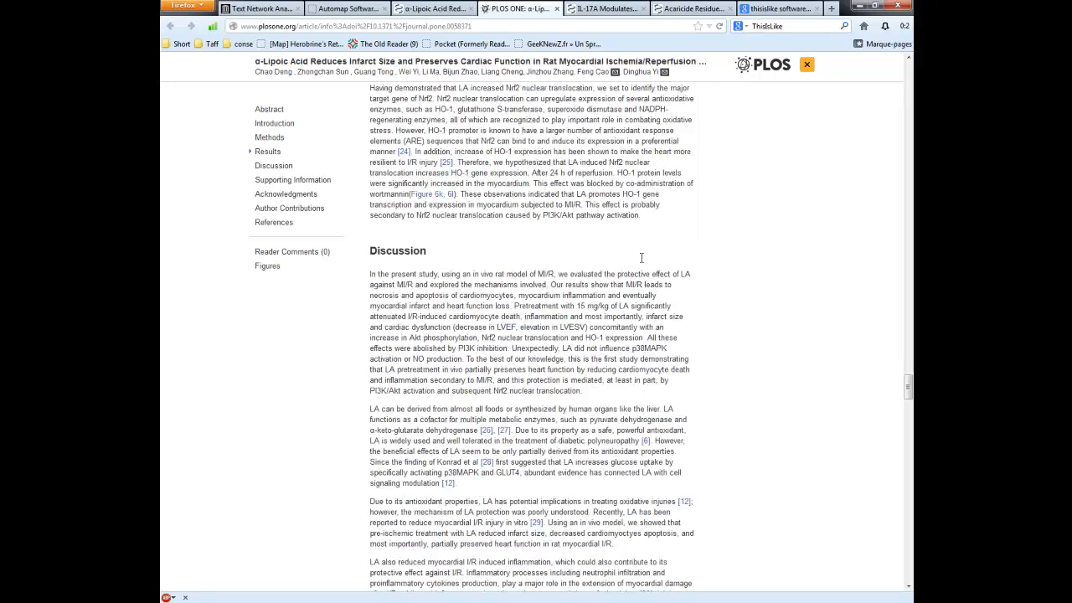
pyautogui.scroll(-15, 643, 266)
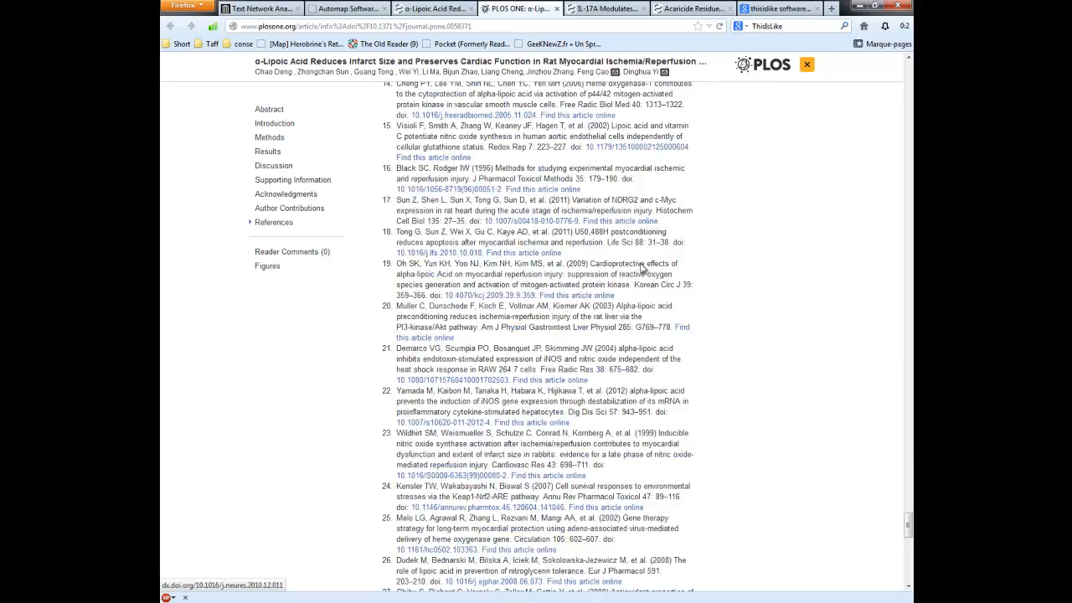
pyautogui.scroll(10, 642, 268)
pyautogui.scroll(2, 636, 268)
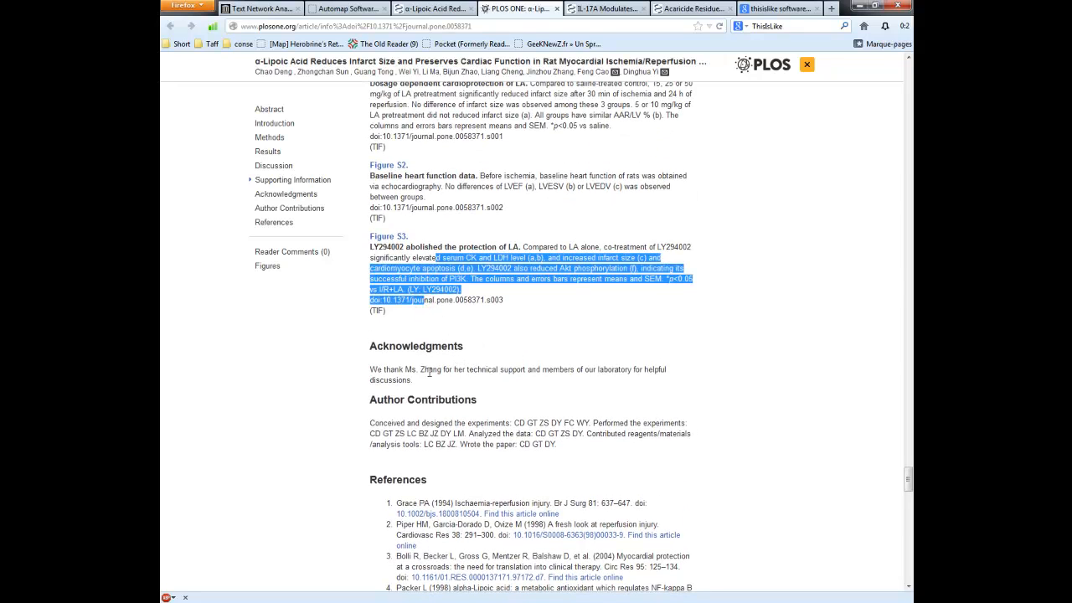
pyautogui.scroll(15, 422, 276)
pyautogui.moveTo(423, 275); pyautogui.dragTo(413, 280)
pyautogui.scroll(20, 414, 276)
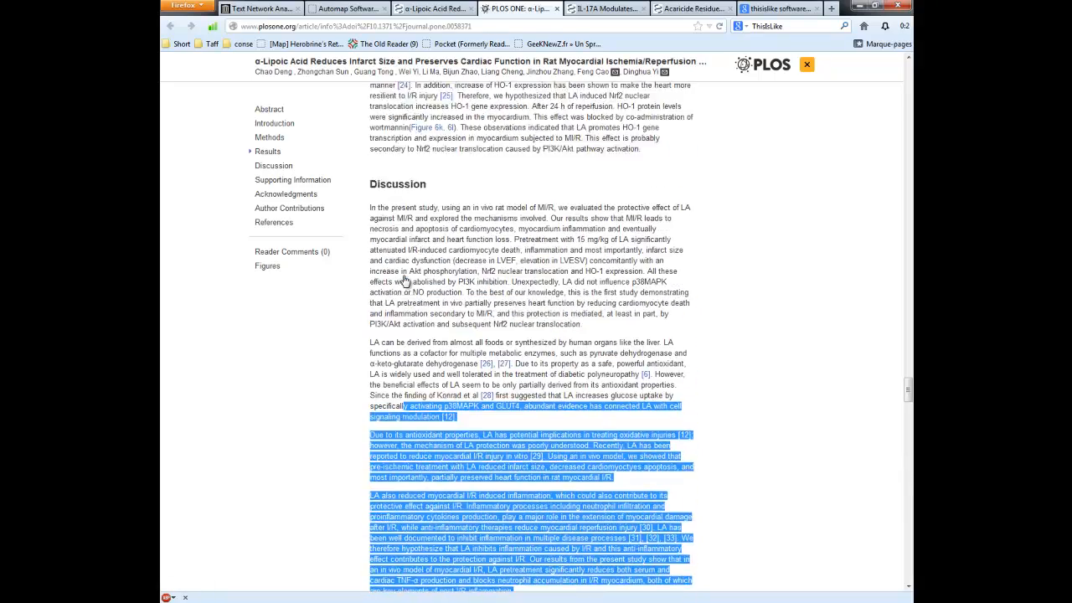
pyautogui.scroll(20, 411, 284)
pyautogui.moveTo(409, 284); pyautogui.dragTo(378, 214)
pyautogui.scroll(20, 426, 287)
pyautogui.rightClick(379, 214)
pyautogui.click(410, 225)
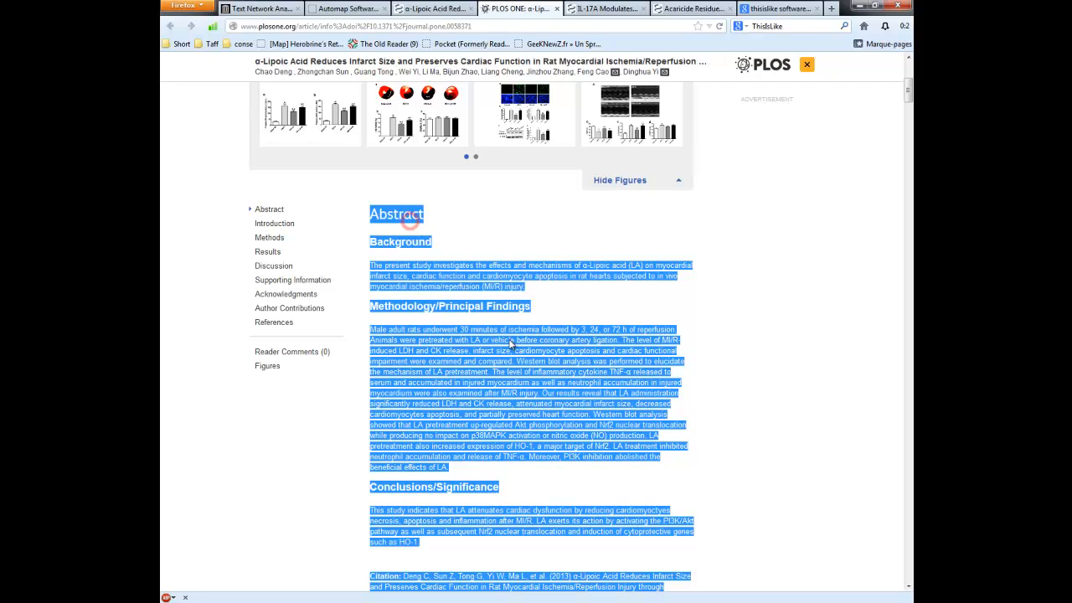
pyautogui.click(513, 343)
# Switch to Notepad, paste the copied article text into the blank document and return to its beginning.
pyautogui.hotkey('alt', 'Tab')
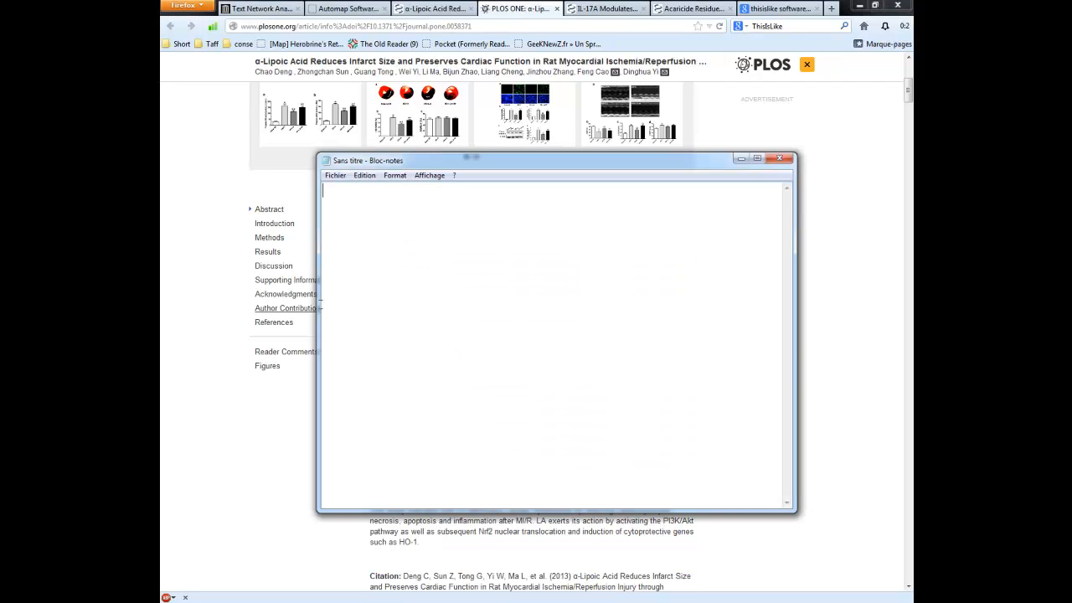
pyautogui.rightClick(360, 263)
pyautogui.click(418, 304)
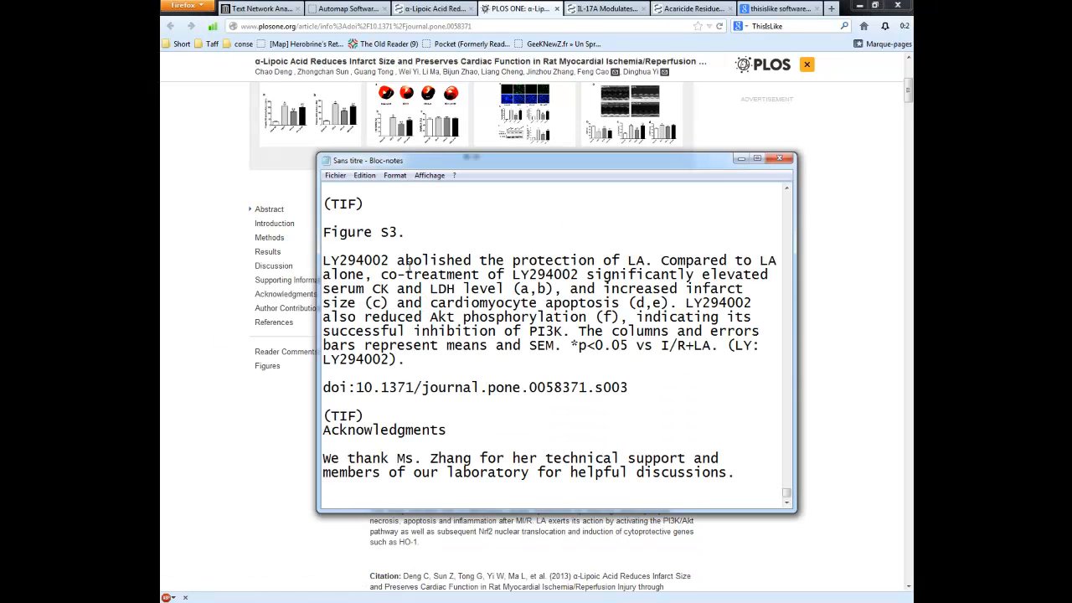
pyautogui.moveTo(786, 493); pyautogui.dragTo(784, 201)
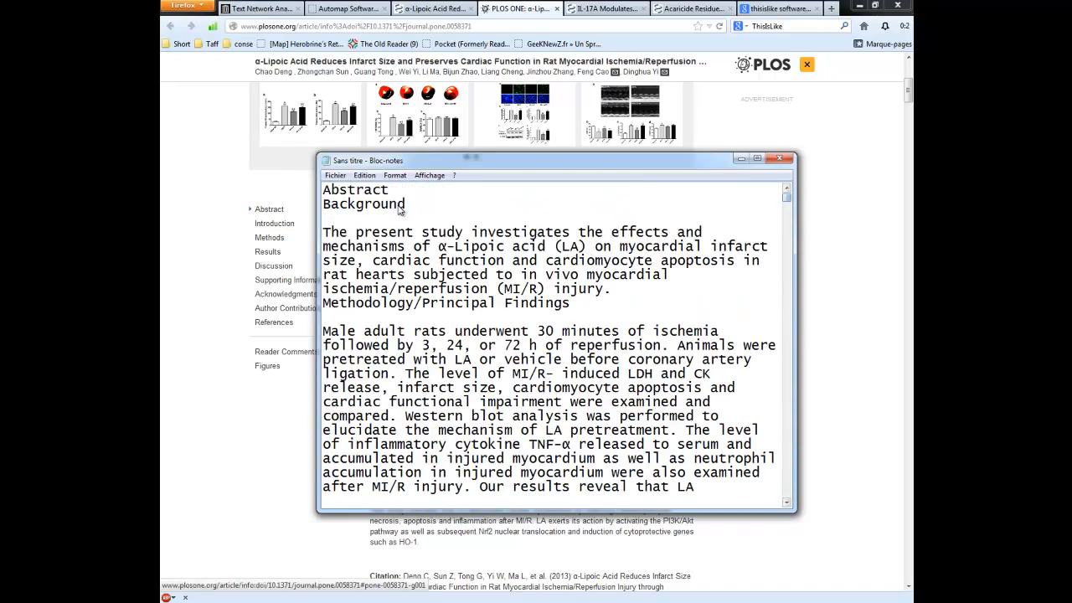
# Save the document on the desktop (Bureau) as test.txt with ANSI encoding, accepting the loss of Unicode characters, and close it.
pyautogui.click(335, 175)
pyautogui.click(366, 230)
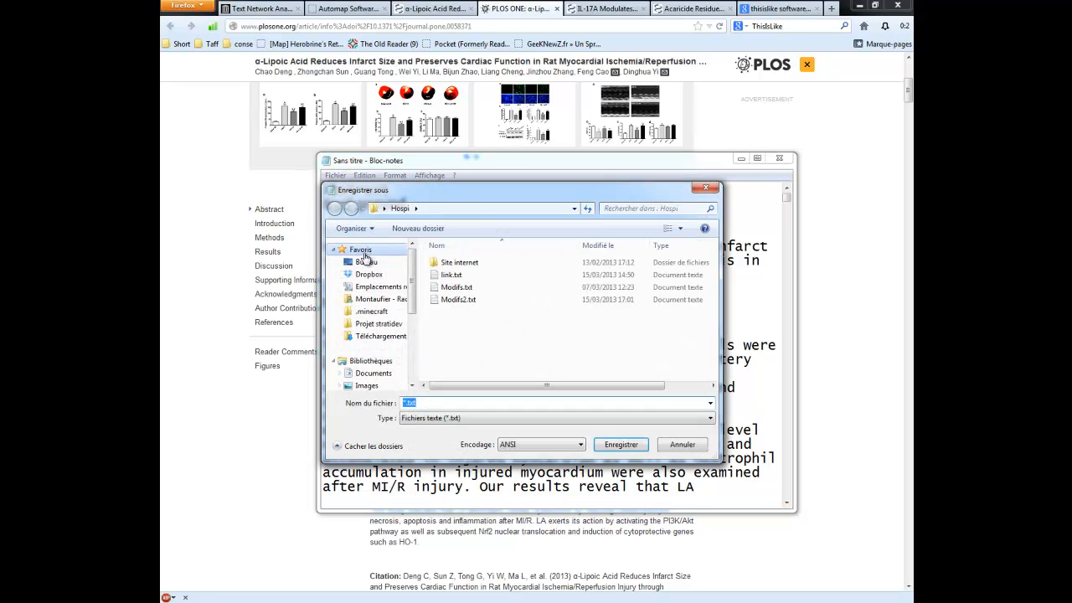
pyautogui.click(366, 262)
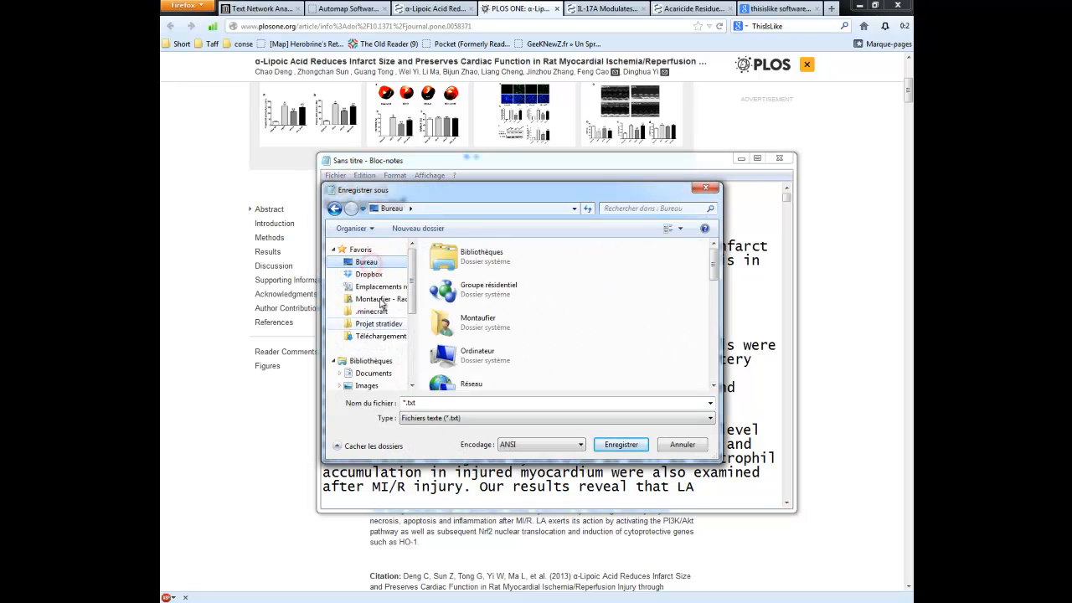
pyautogui.click(406, 402)
pyautogui.press('BackSpace')
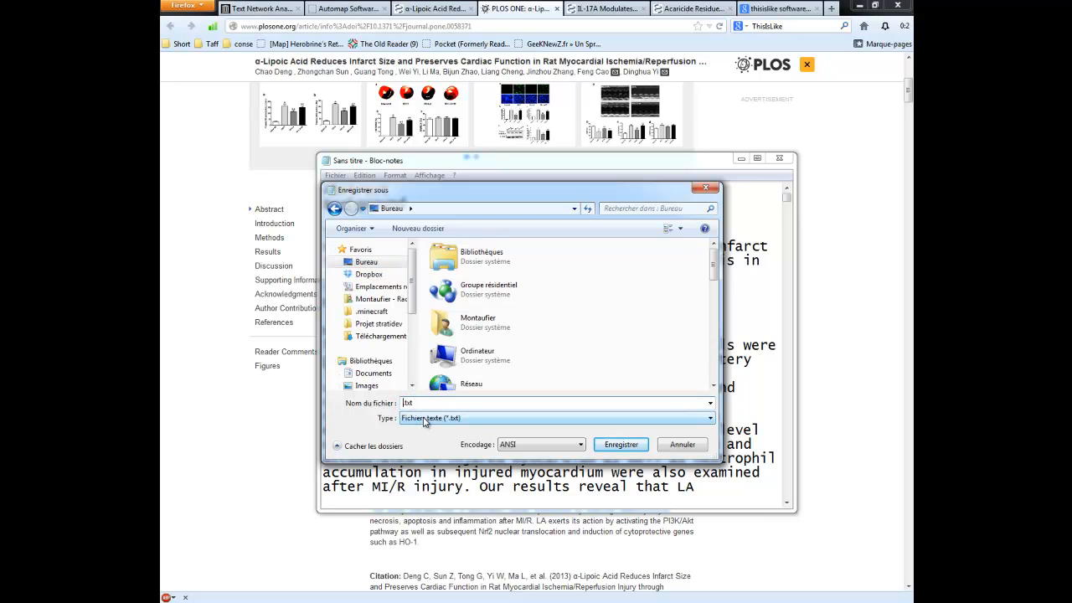
pyautogui.click(623, 448)
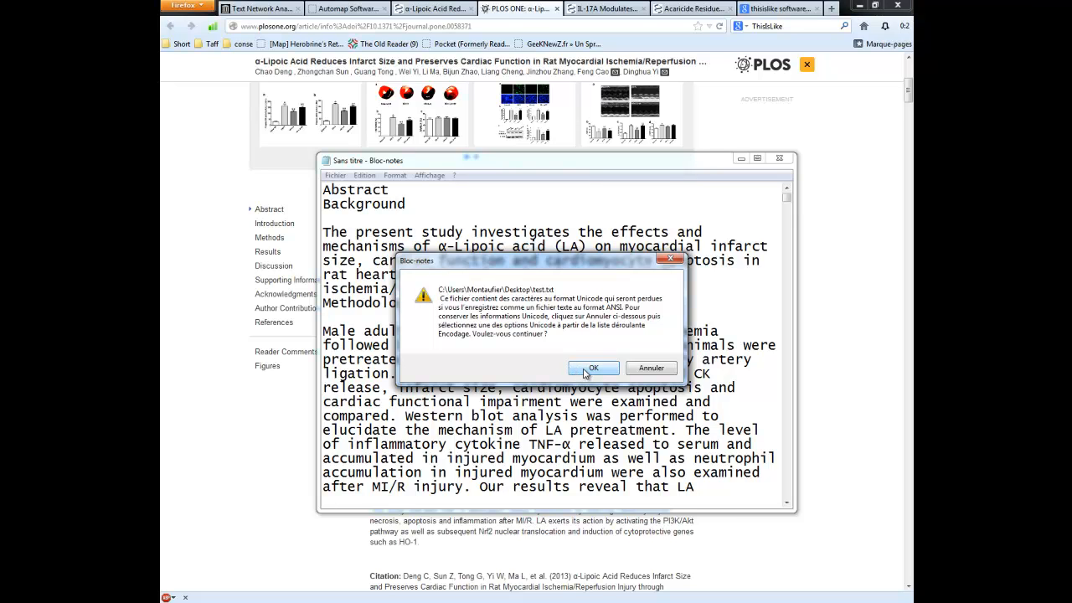
pyautogui.click(591, 368)
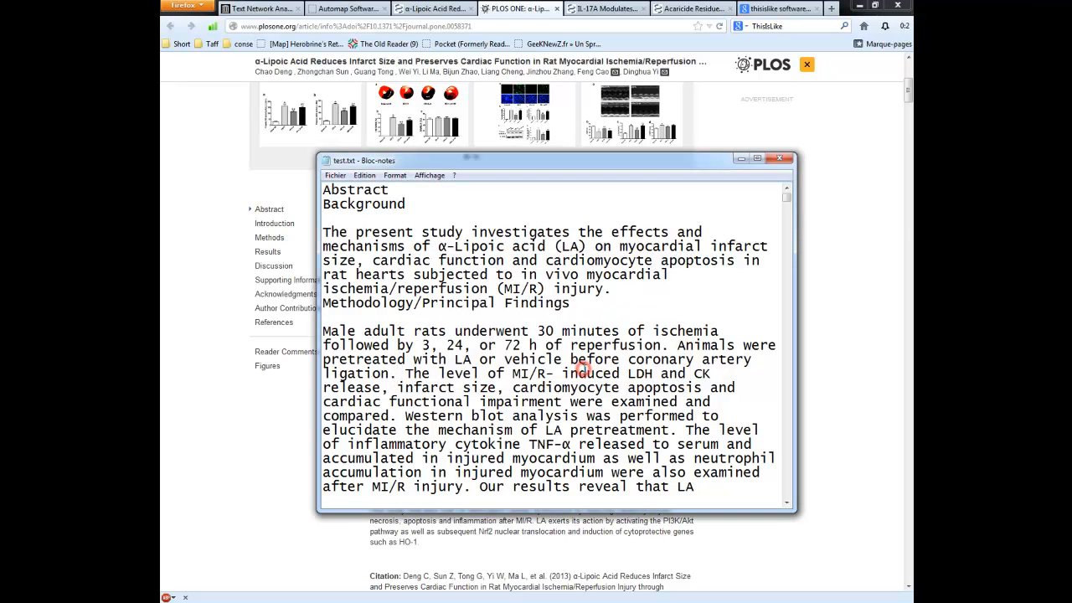
pyautogui.click(779, 158)
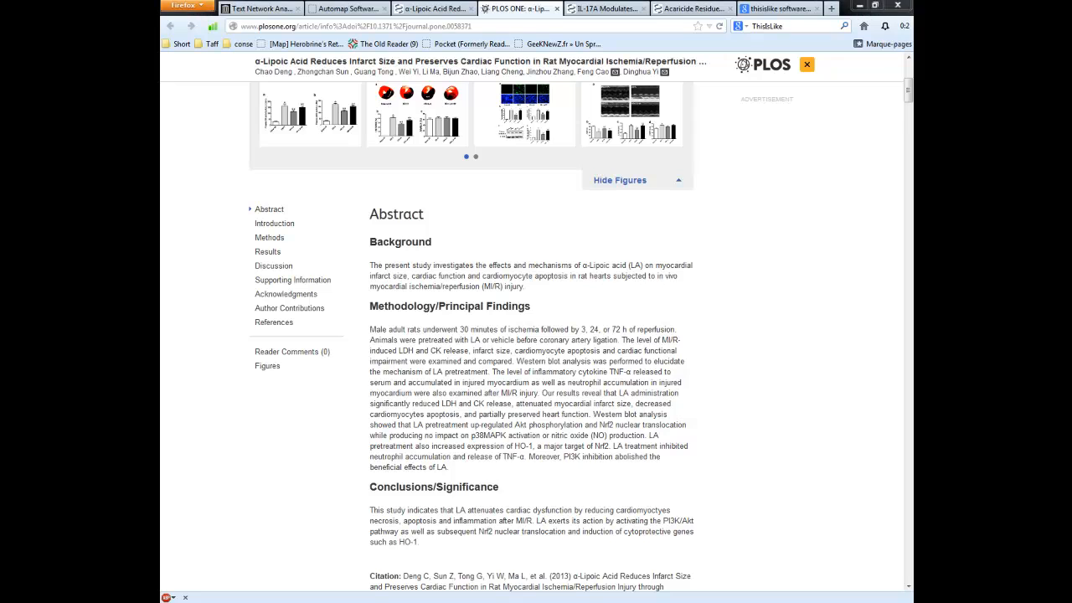
# View the Automap Software Download page with its Windows and Linux versions, and switch to the AutoMap program.
pyautogui.moveTo(382, 324); pyautogui.dragTo(437, 234)
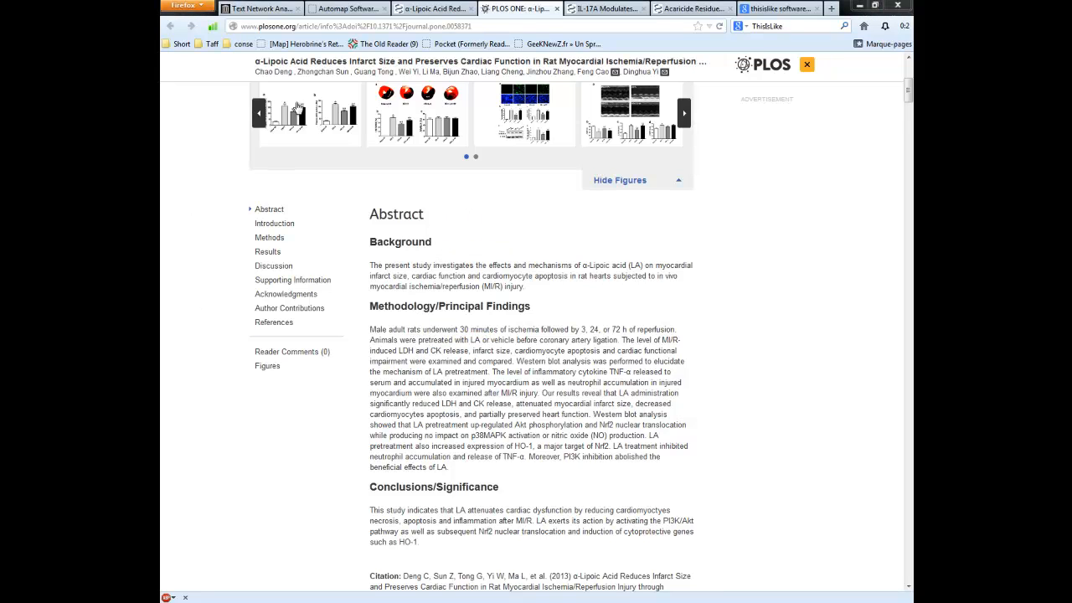
pyautogui.click(370, 8)
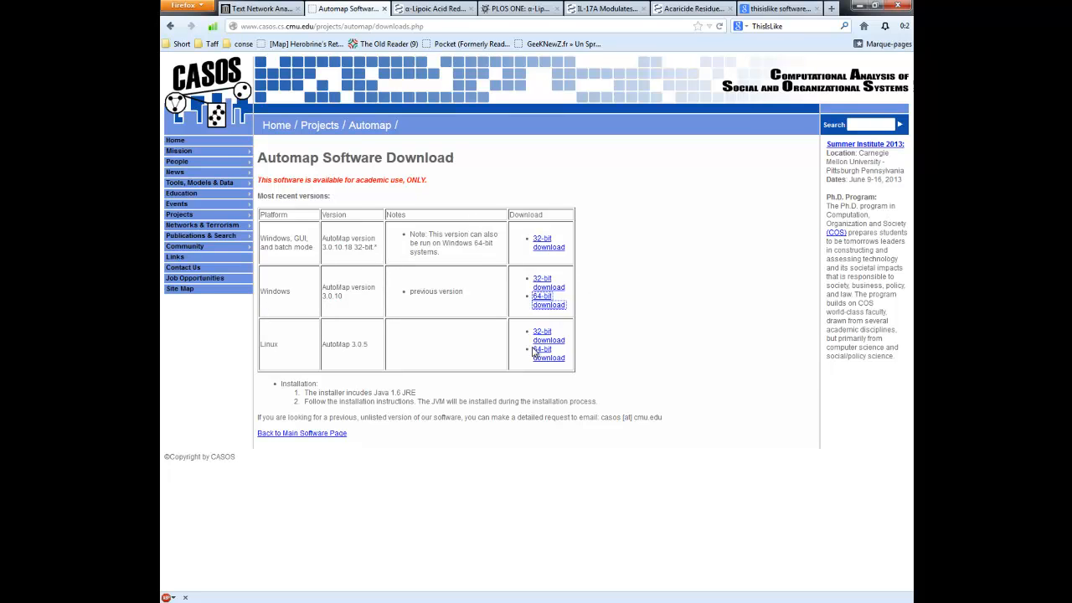
pyautogui.click(459, 330)
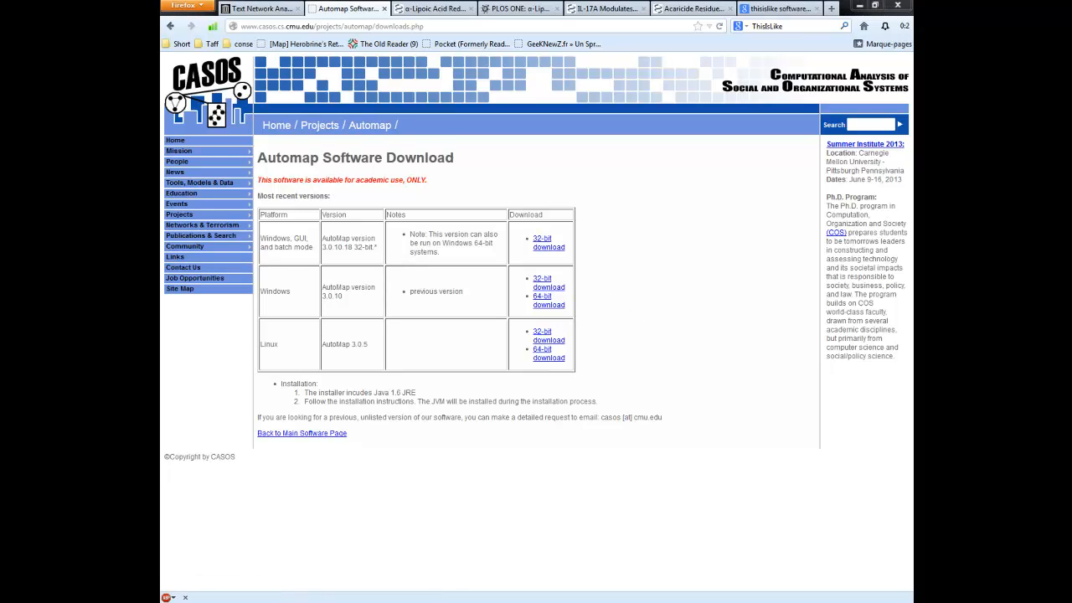
pyautogui.moveTo(162, 181); pyautogui.dragTo(587, 2)
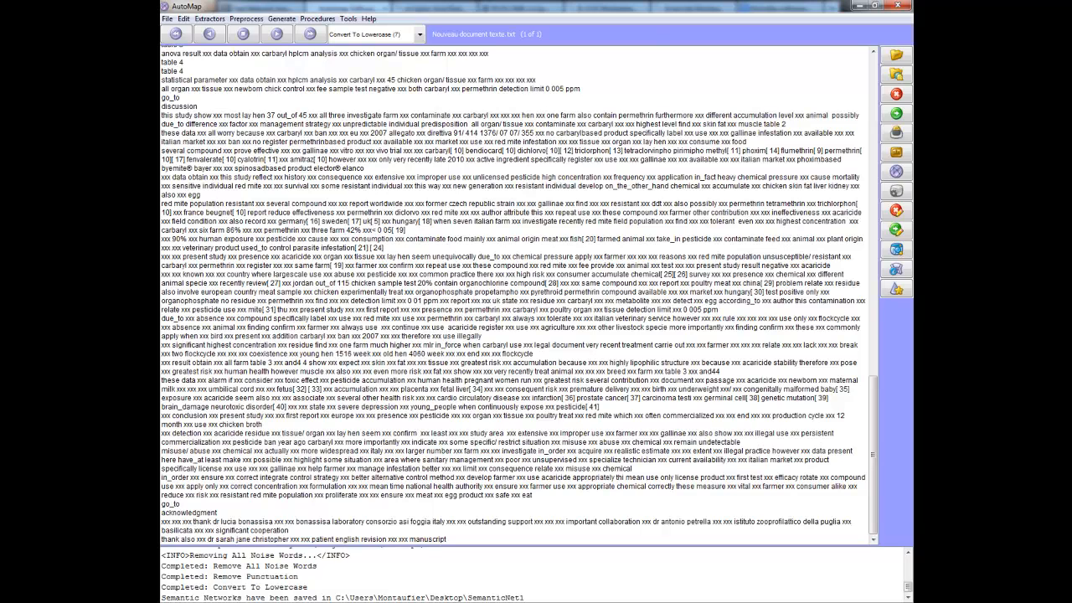
# Import test.txt from the desktop (Bureau) with automatic encoding detection and left-to-right, top-to-bottom direction, and return to the text's beginning.
pyautogui.click(169, 20)
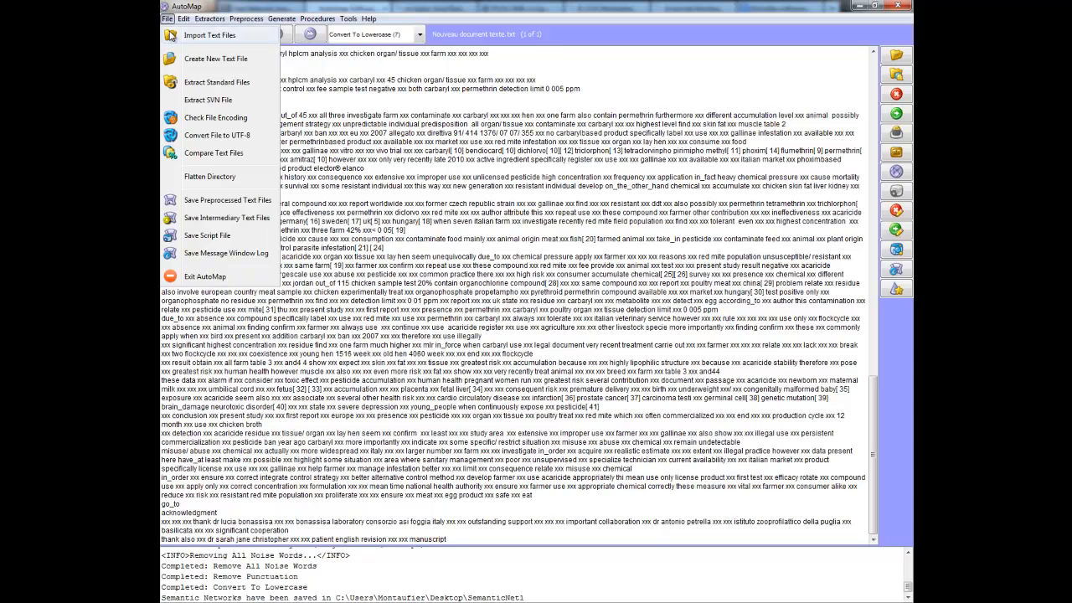
pyautogui.click(216, 37)
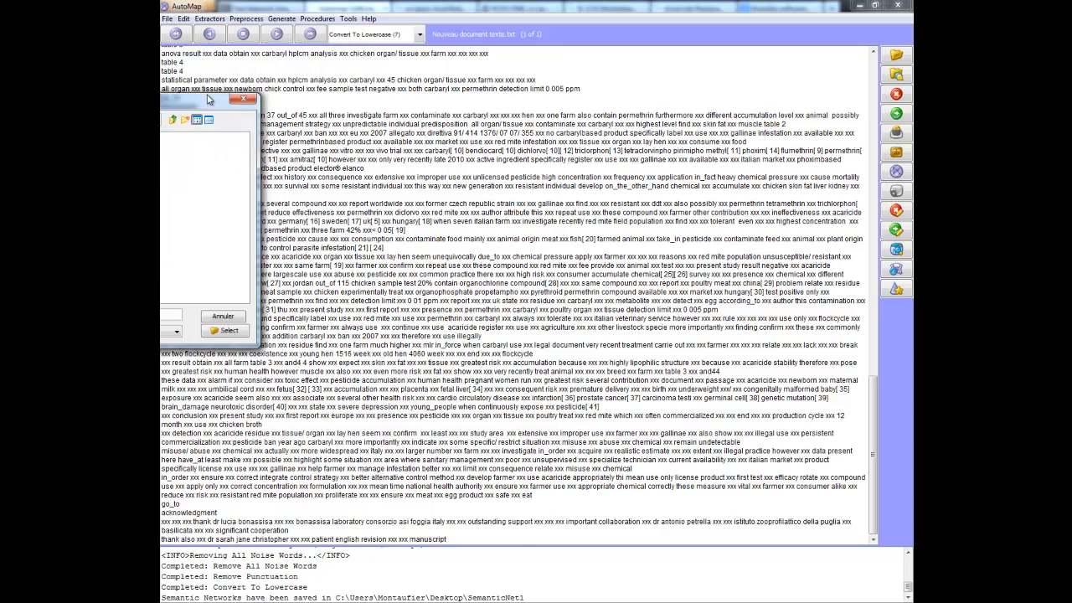
pyautogui.click(339, 189)
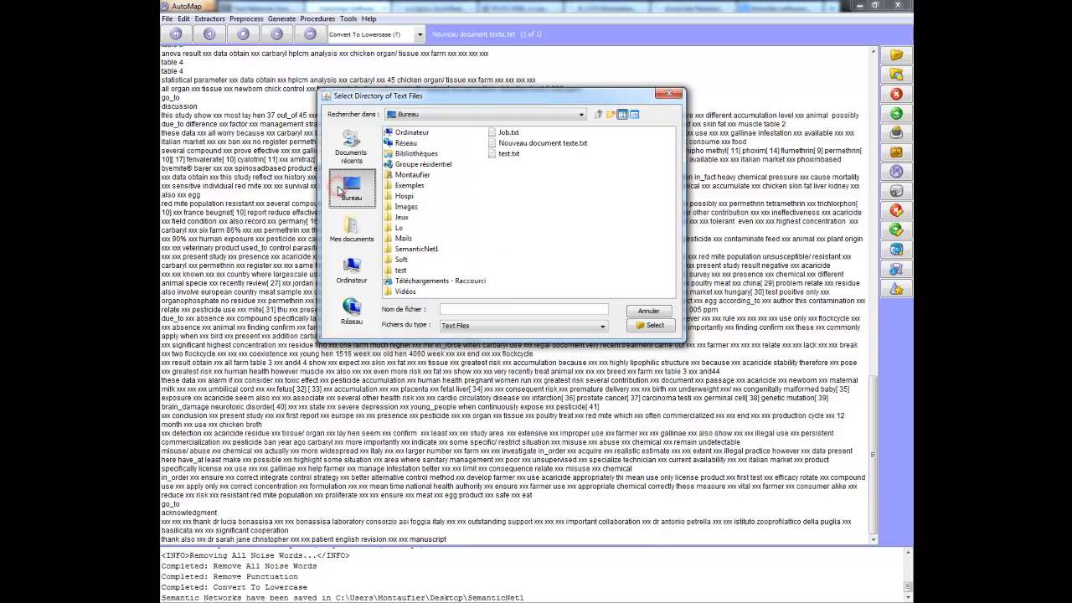
pyautogui.click(501, 155)
pyautogui.doubleClick(501, 157)
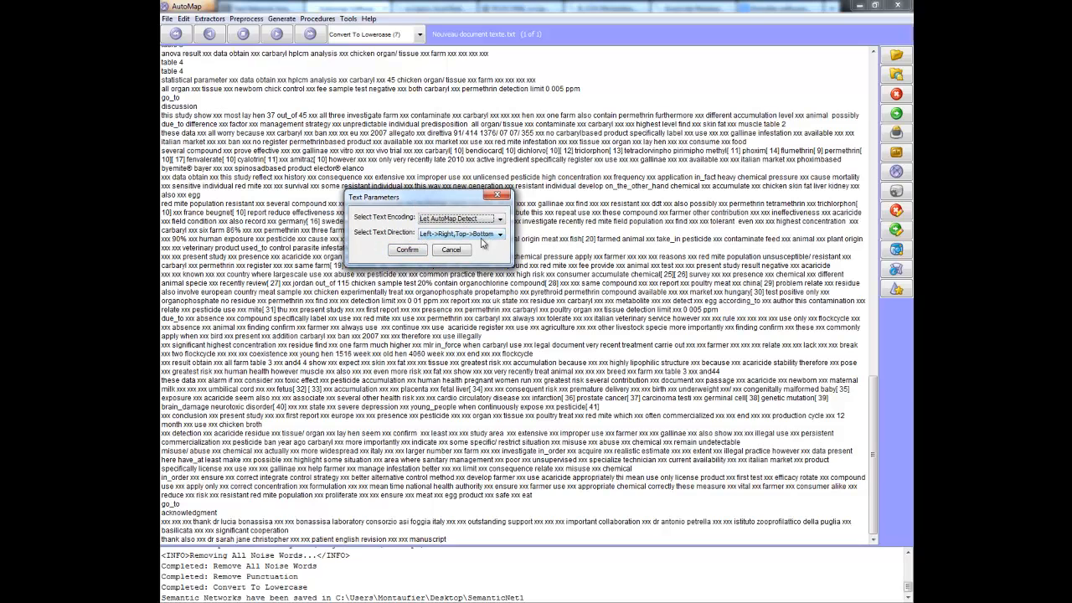
pyautogui.click(408, 249)
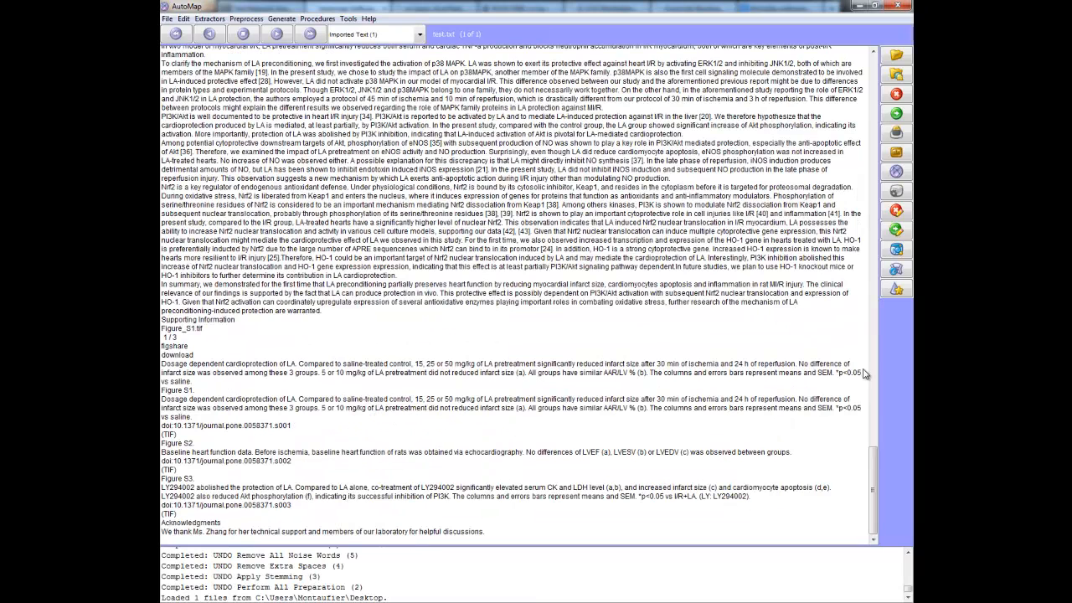
pyautogui.moveTo(872, 454); pyautogui.dragTo(879, 46)
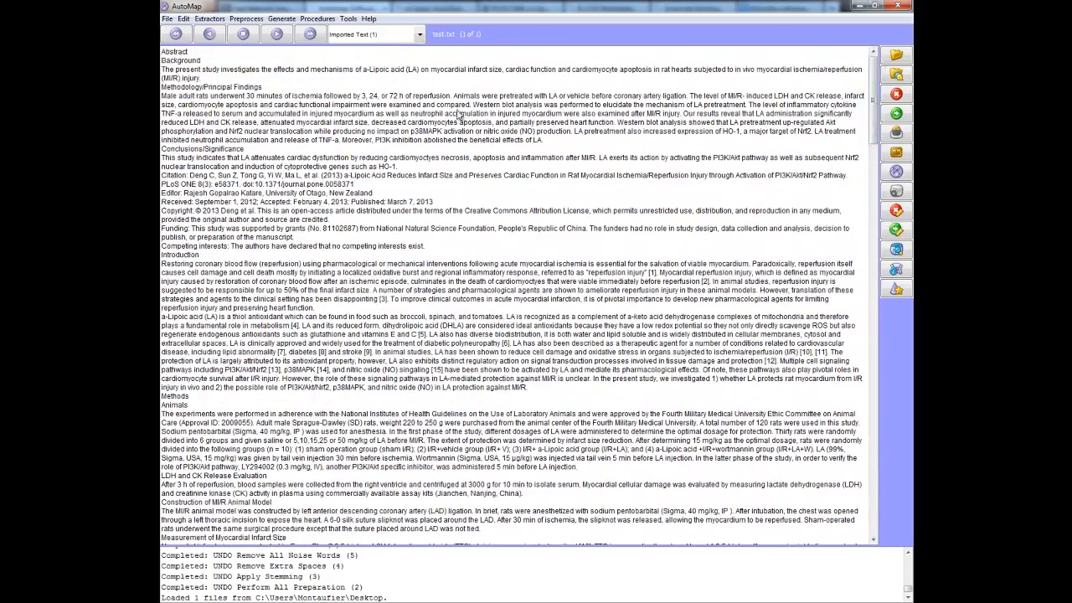
# Compare the opening Background sentence of the imported text with the PLOS ONE α-Lipoic Acid article in Firefox, and return to AutoMap.
pyautogui.moveTo(186, 71); pyautogui.dragTo(333, 72)
pyautogui.moveTo(416, 72); pyautogui.dragTo(365, 77)
pyautogui.click(364, 72)
pyautogui.click(859, 5)
pyautogui.click(460, 174)
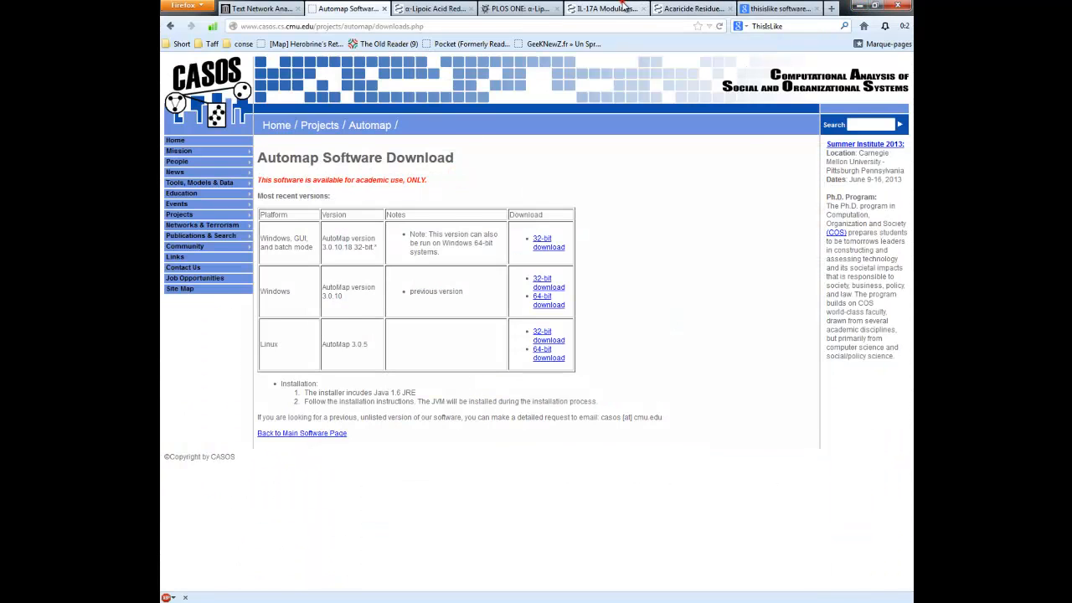
pyautogui.click(607, 8)
pyautogui.click(714, 8)
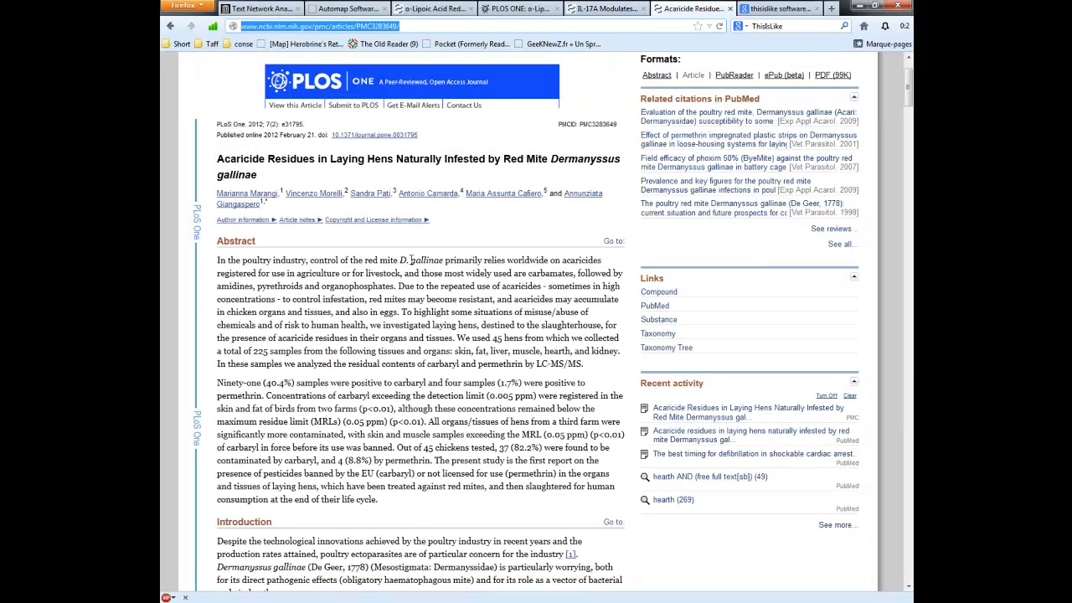
pyautogui.click(446, 7)
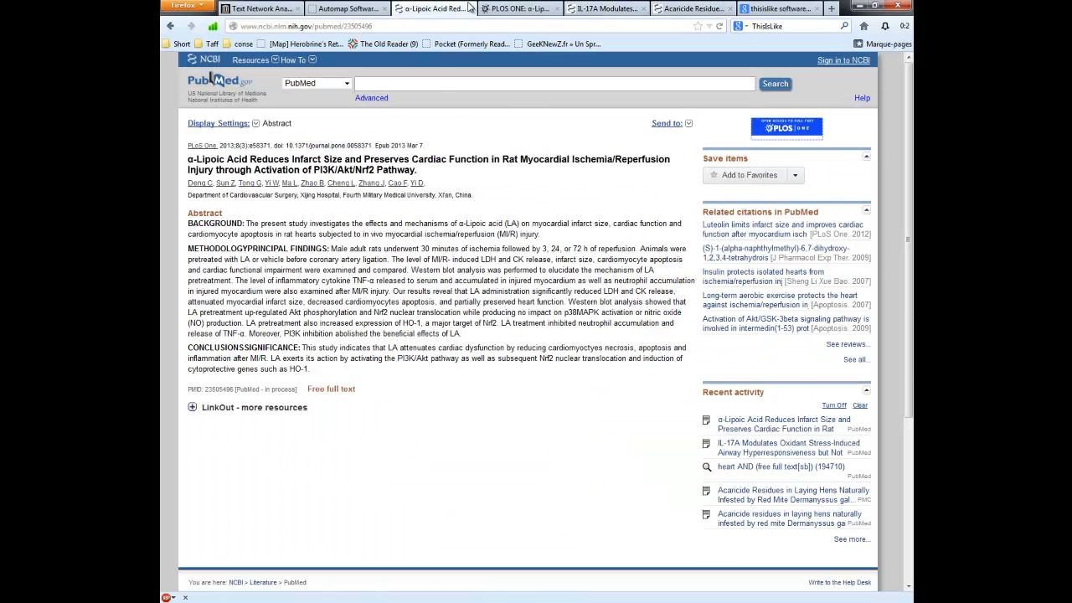
pyautogui.click(508, 6)
pyautogui.moveTo(371, 265); pyautogui.dragTo(635, 266)
pyautogui.click(630, 265)
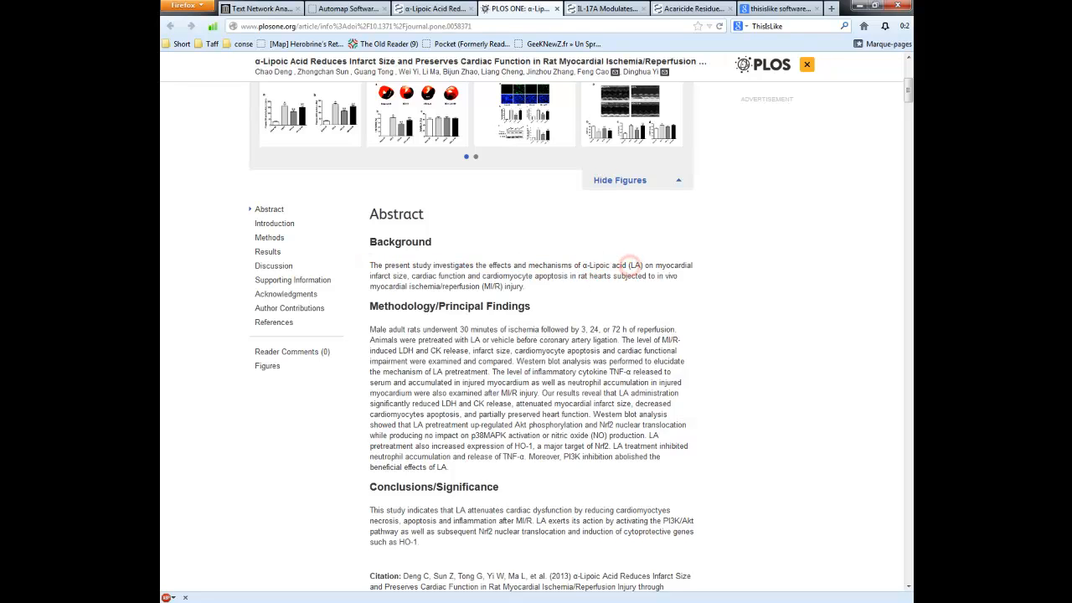
pyautogui.hotkey('alt', 'Tab')
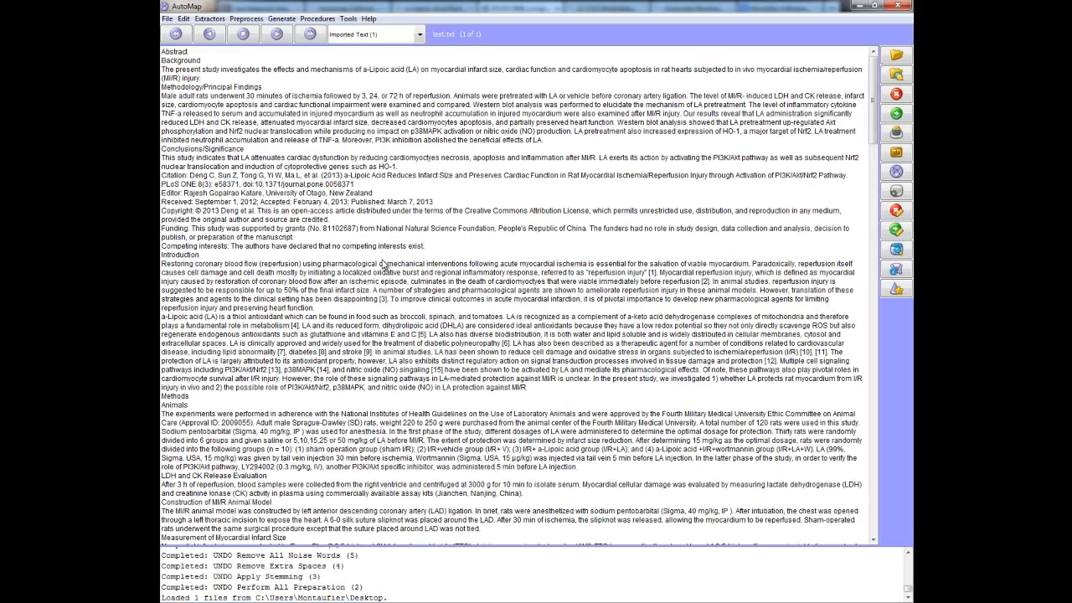
pyautogui.click(383, 264)
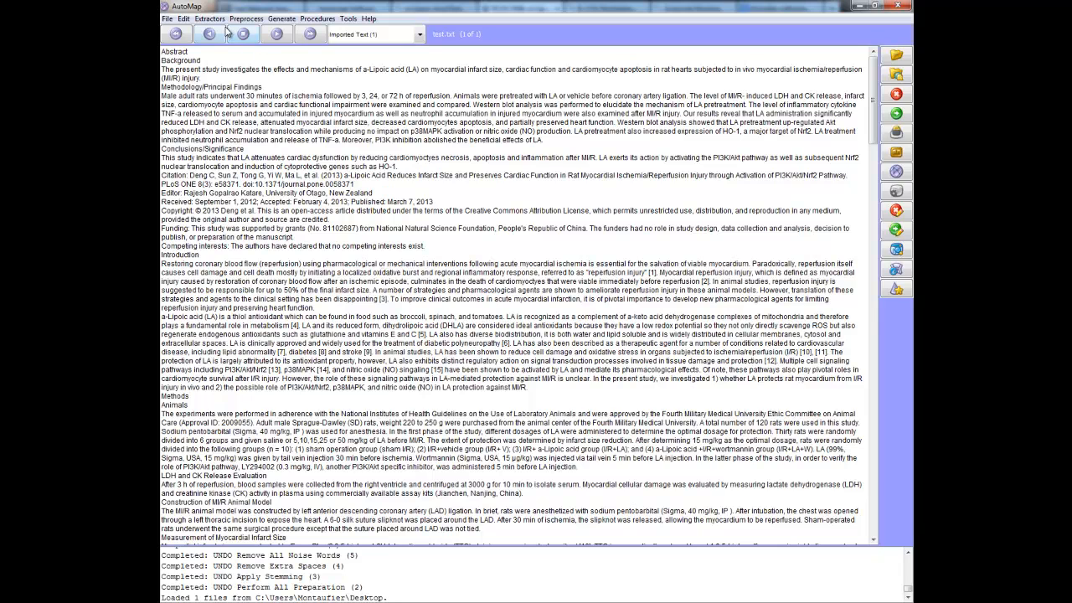
# Perform all text preparation on the imported article and return to the beginning of the prepared text.
pyautogui.click(251, 20)
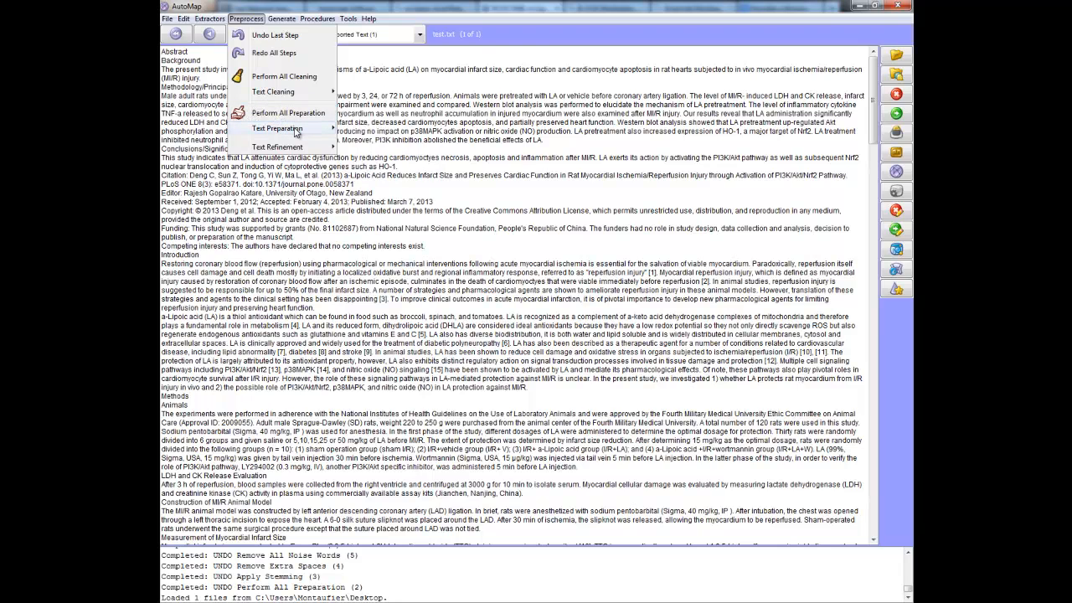
pyautogui.moveTo(298, 129)
pyautogui.scroll(15, 487, 307)
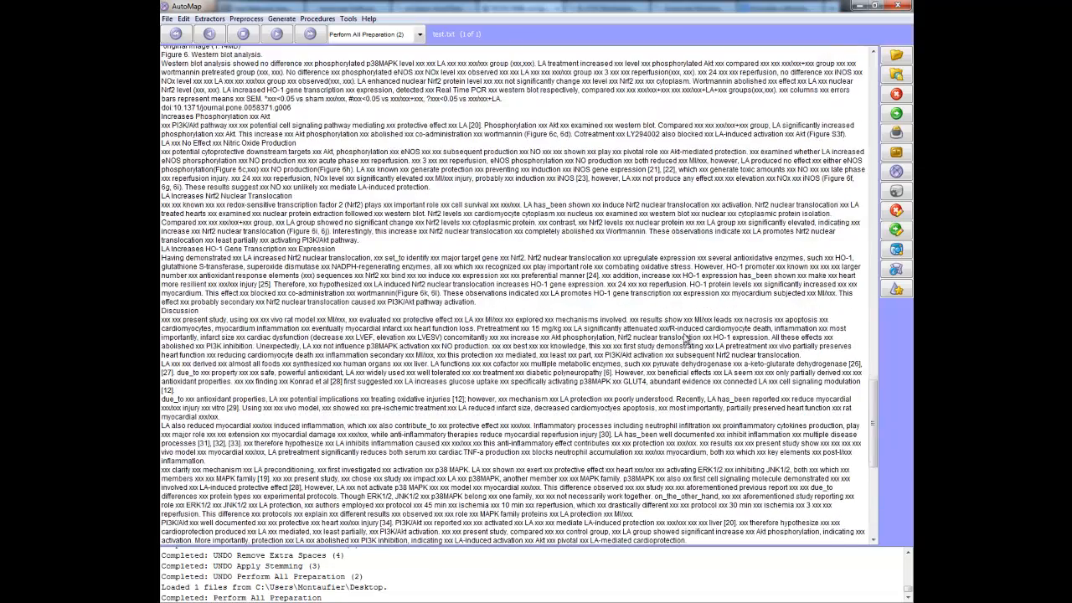
pyautogui.moveTo(872, 437); pyautogui.dragTo(873, 84)
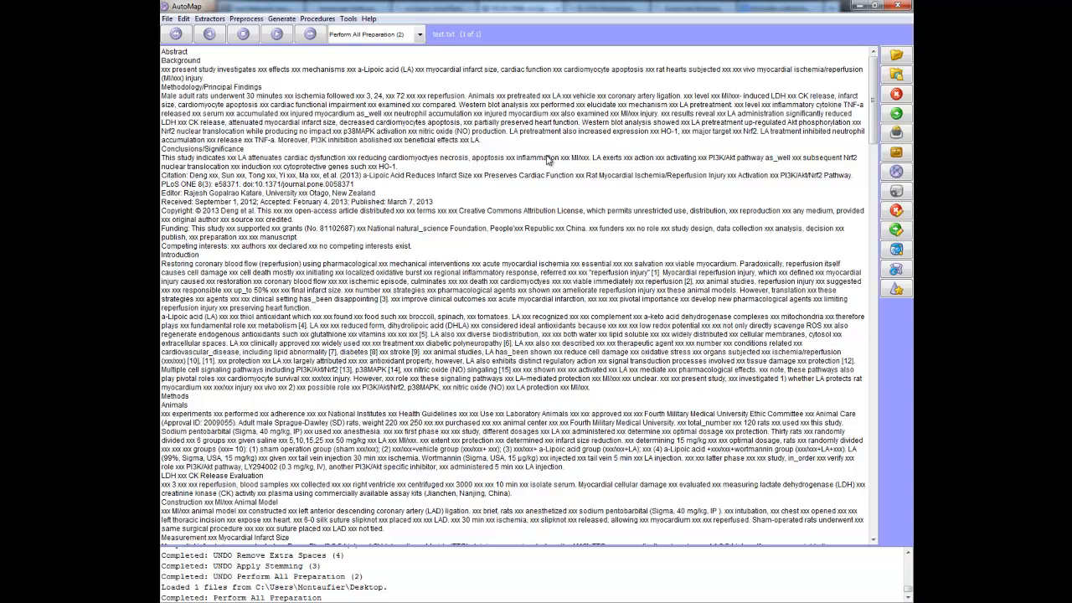
# Convert the prepared text to lowercase without an exception list and return to its beginning.
pyautogui.click(246, 18)
pyautogui.moveTo(268, 147)
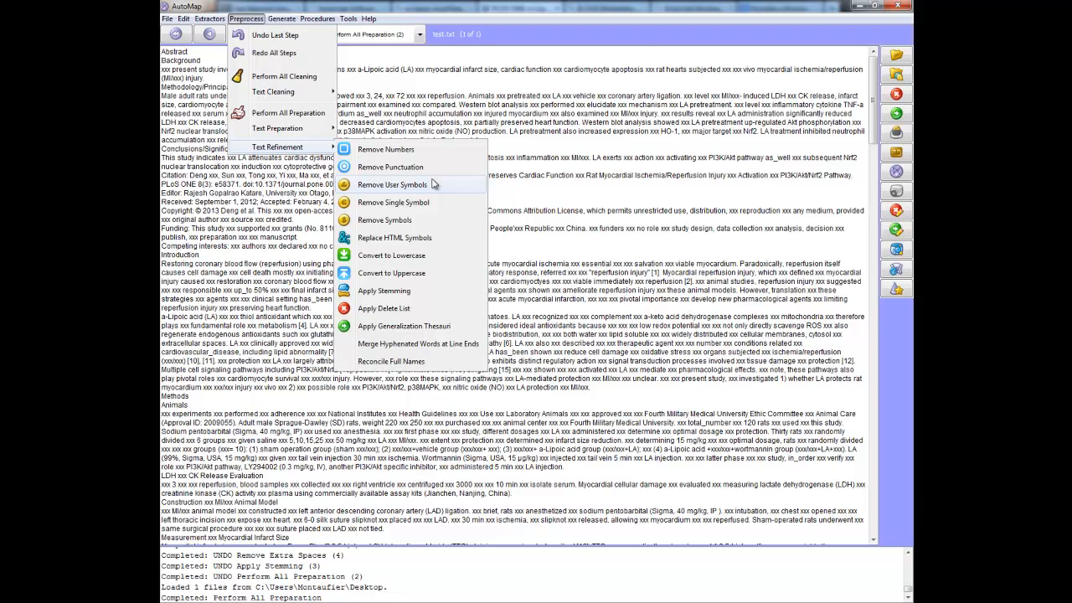
pyautogui.click(440, 260)
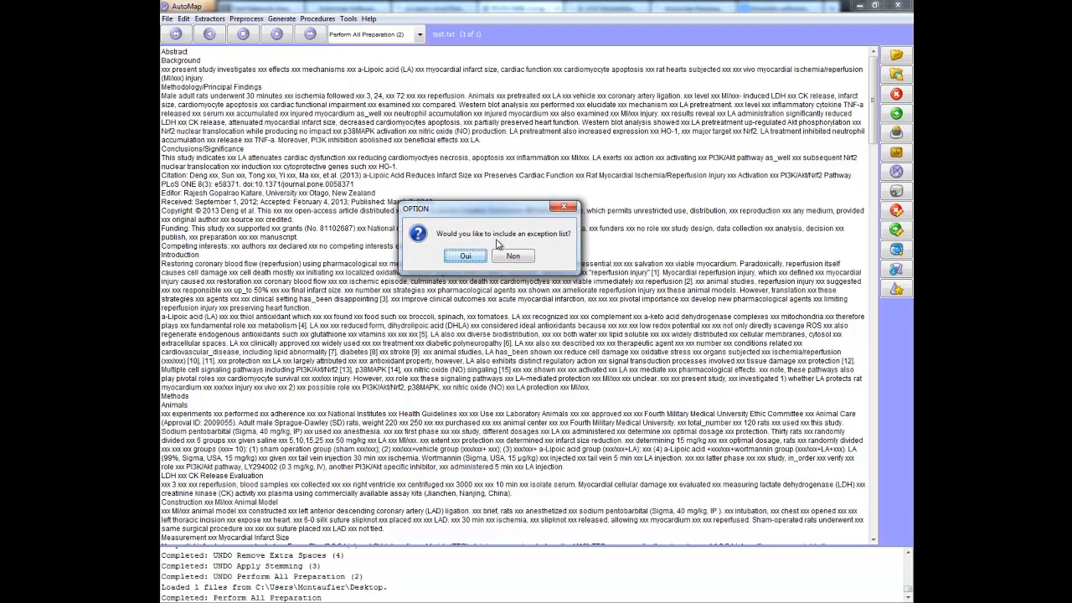
pyautogui.click(514, 256)
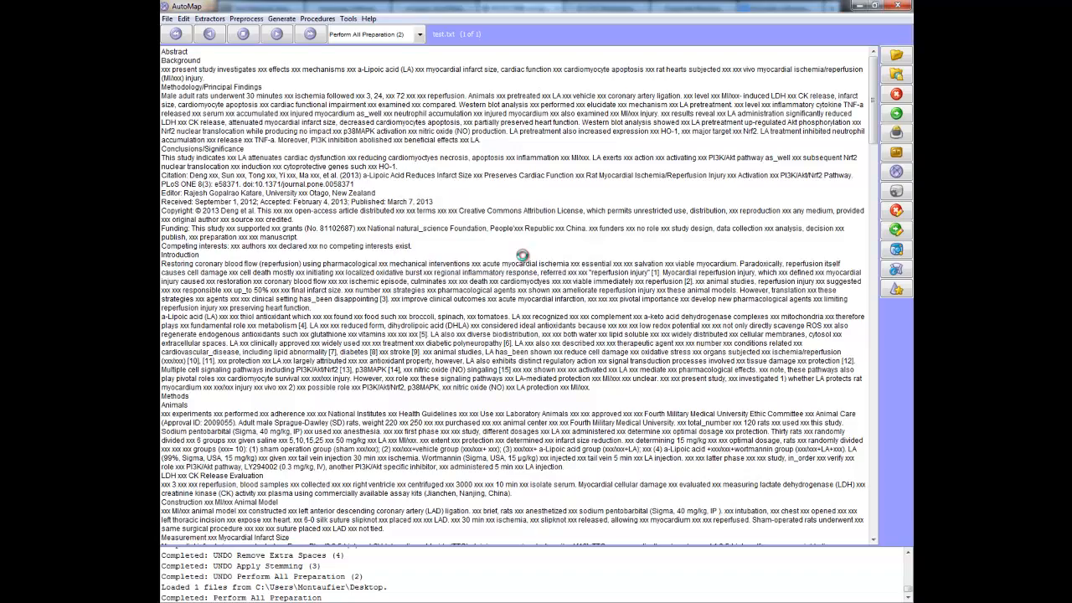
pyautogui.scroll(1, 596, 289)
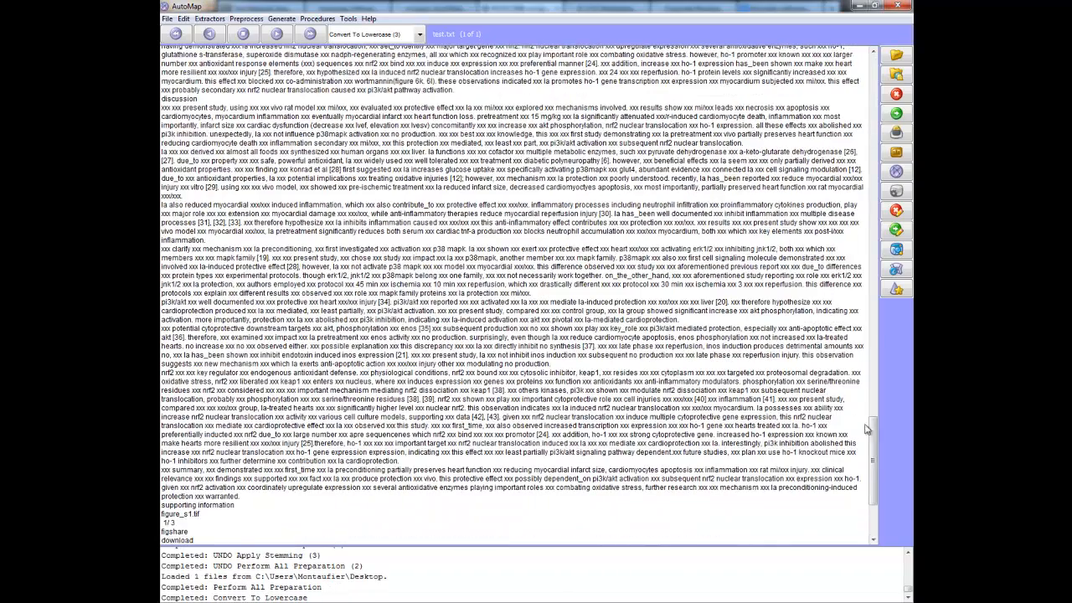
pyautogui.moveTo(872, 430); pyautogui.dragTo(878, 60)
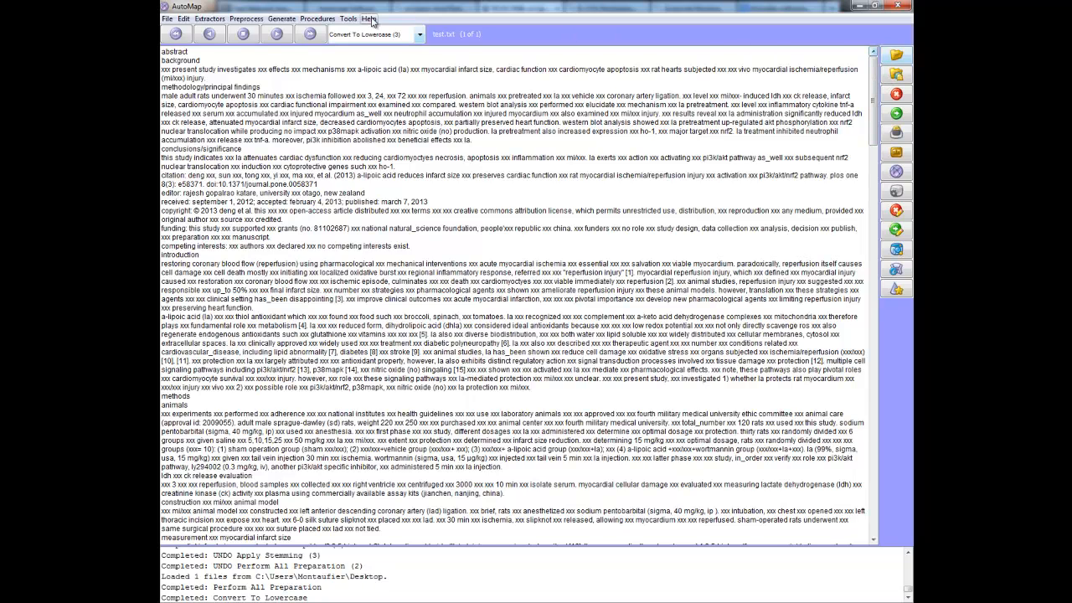
# Apply stemming to the lowercase text with the KStemmer type and return to the beginning of the stemmed text.
pyautogui.click(246, 18)
pyautogui.moveTo(300, 130)
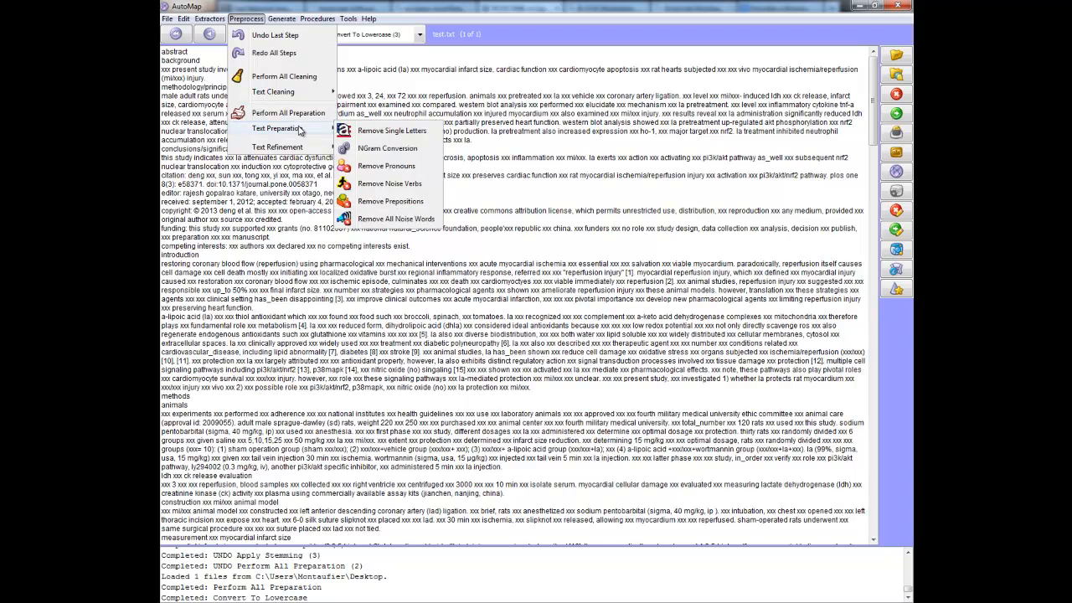
pyautogui.moveTo(302, 148)
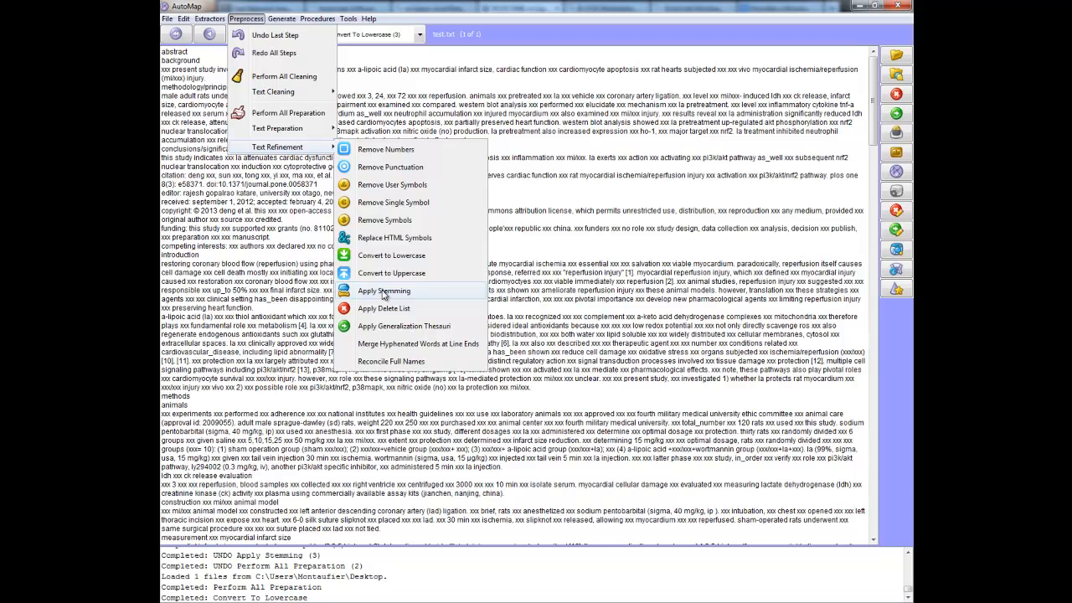
pyautogui.click(384, 291)
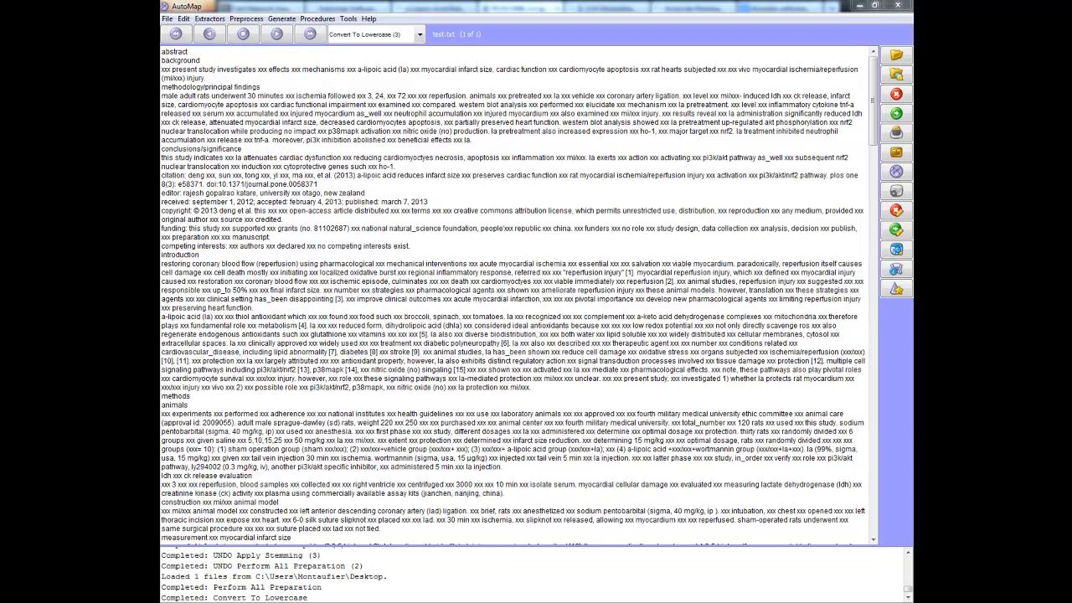
pyautogui.moveTo(452, 230); pyautogui.dragTo(578, 249)
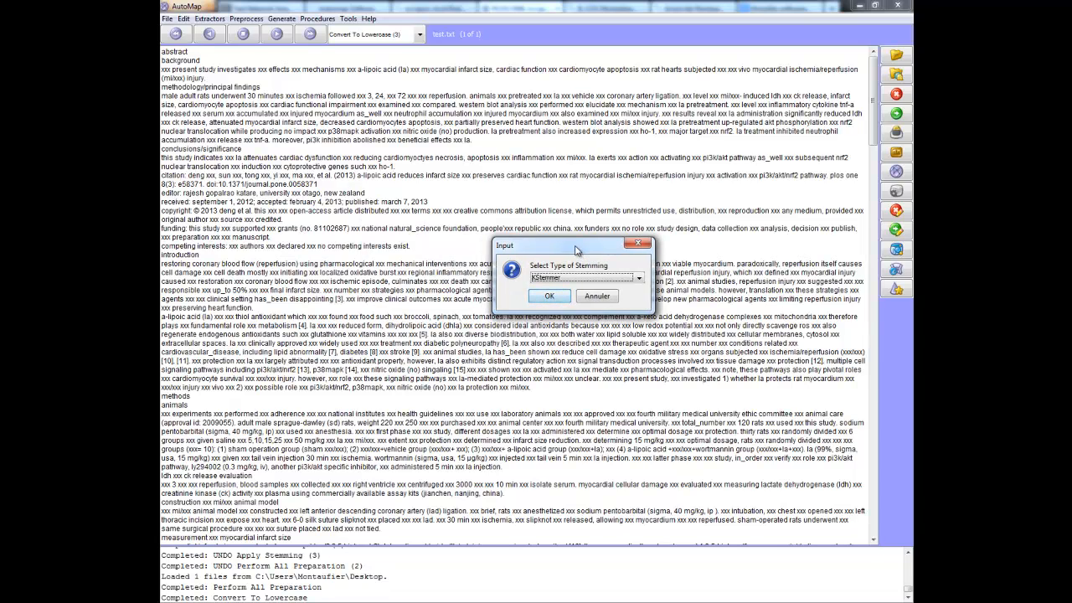
pyautogui.click(550, 295)
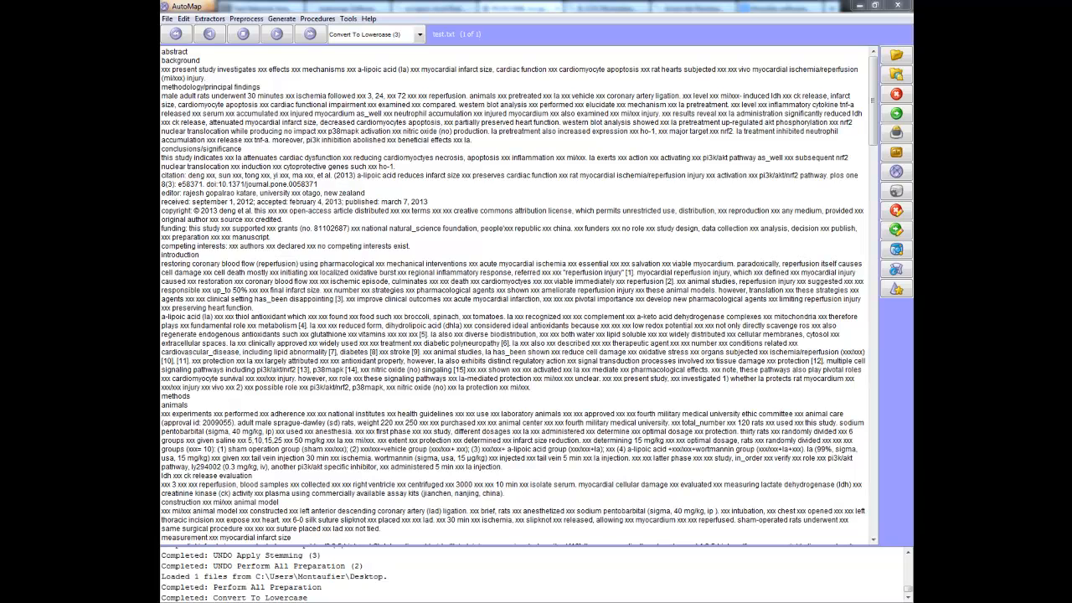
pyautogui.click(393, 268)
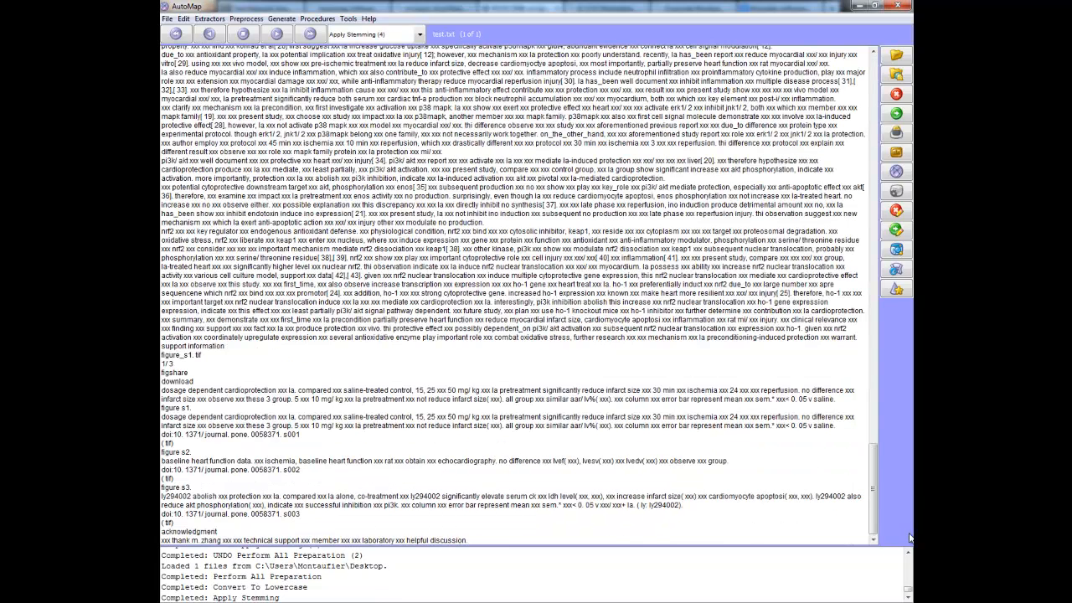
pyautogui.moveTo(873, 482); pyautogui.dragTo(875, 78)
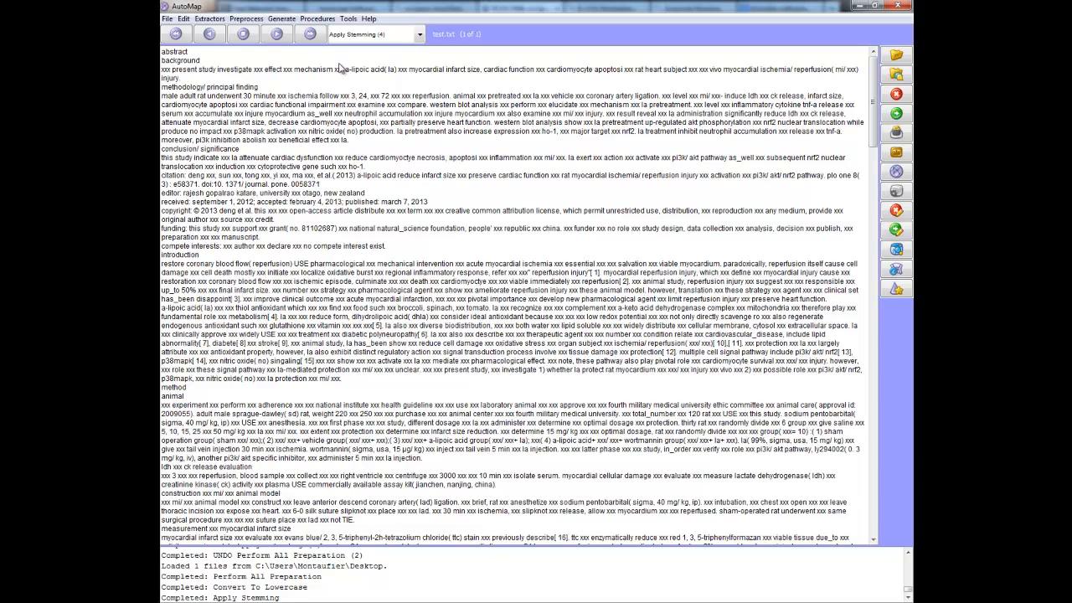
# Generate a per-text DyNetML semantic network on the desktop (Bureau), unidirectional, with window size 3 and a stop unit of one sentence.
pyautogui.click(282, 19)
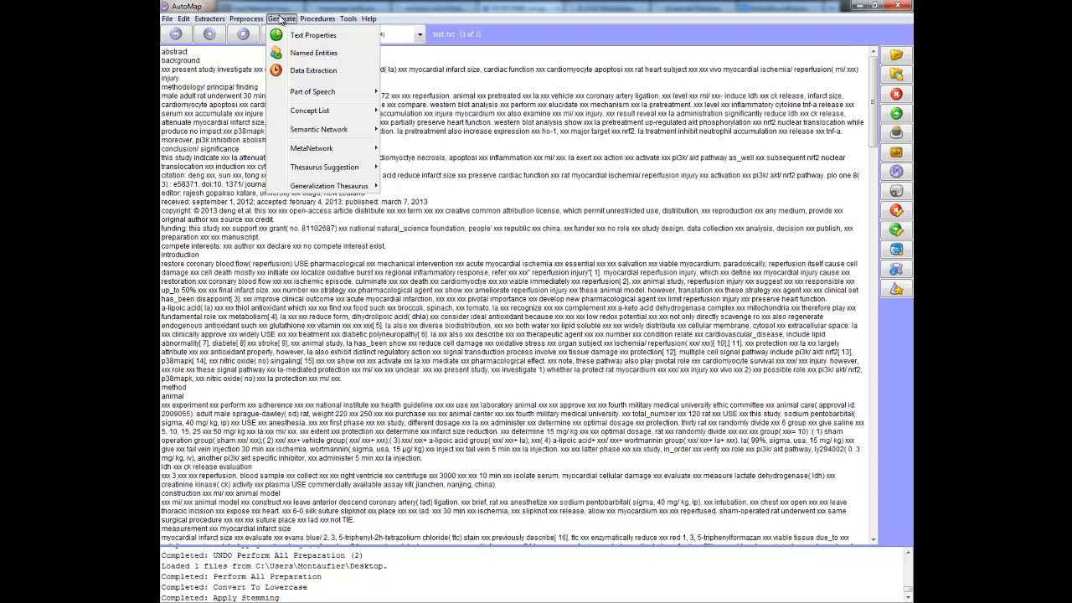
pyautogui.click(486, 124)
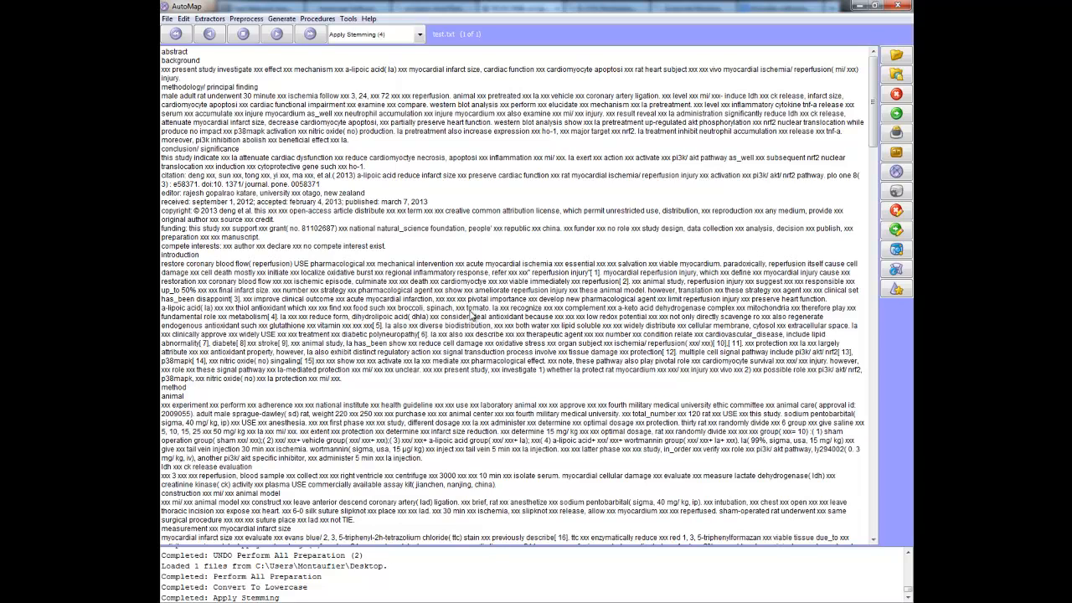
pyautogui.click(283, 19)
pyautogui.moveTo(316, 132)
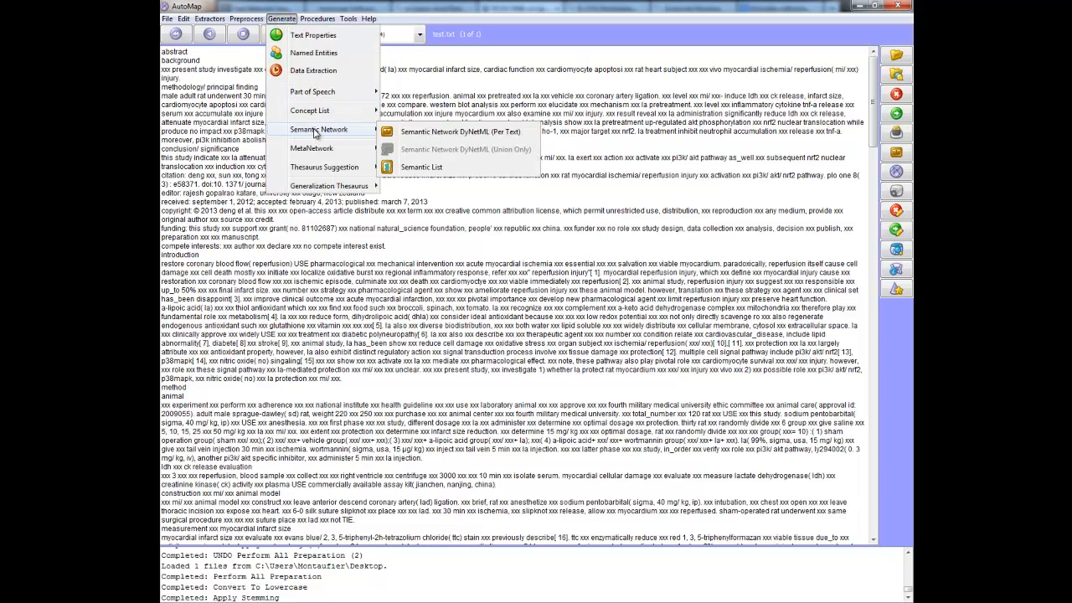
pyautogui.click(432, 134)
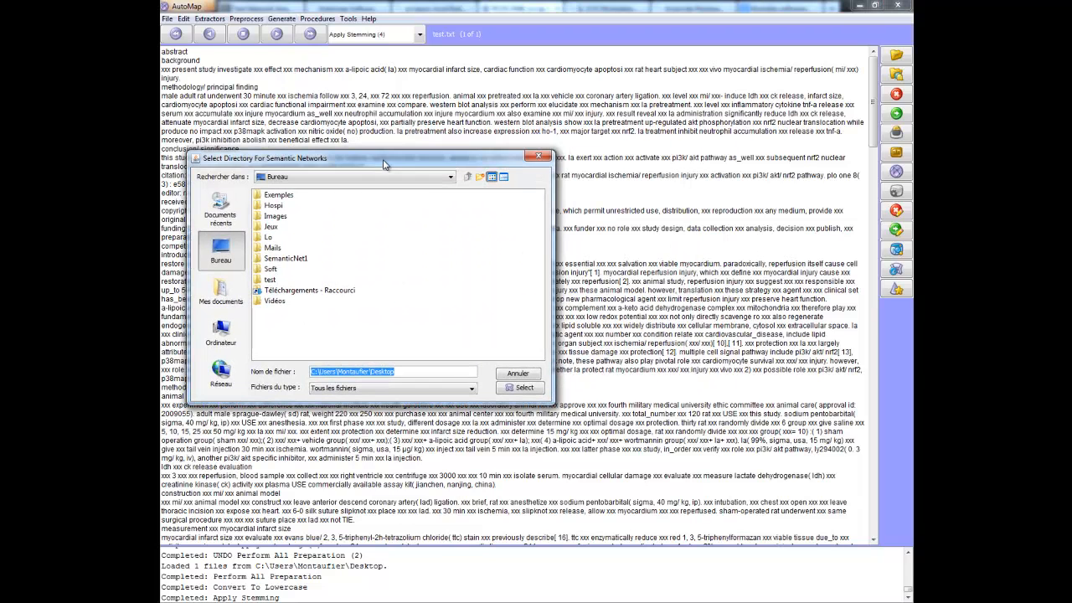
pyautogui.click(514, 387)
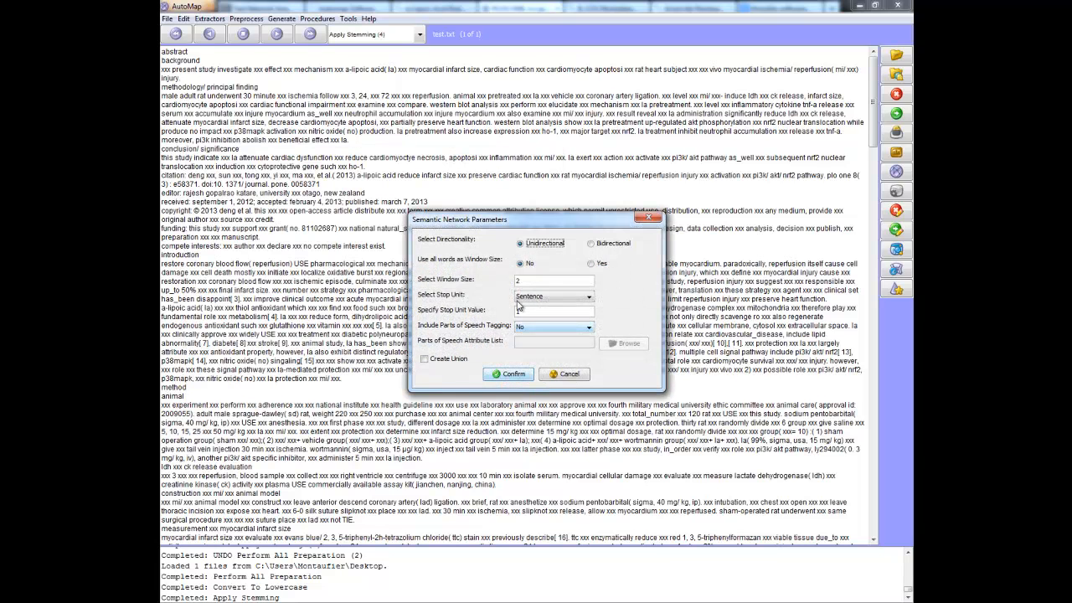
pyautogui.doubleClick(529, 281)
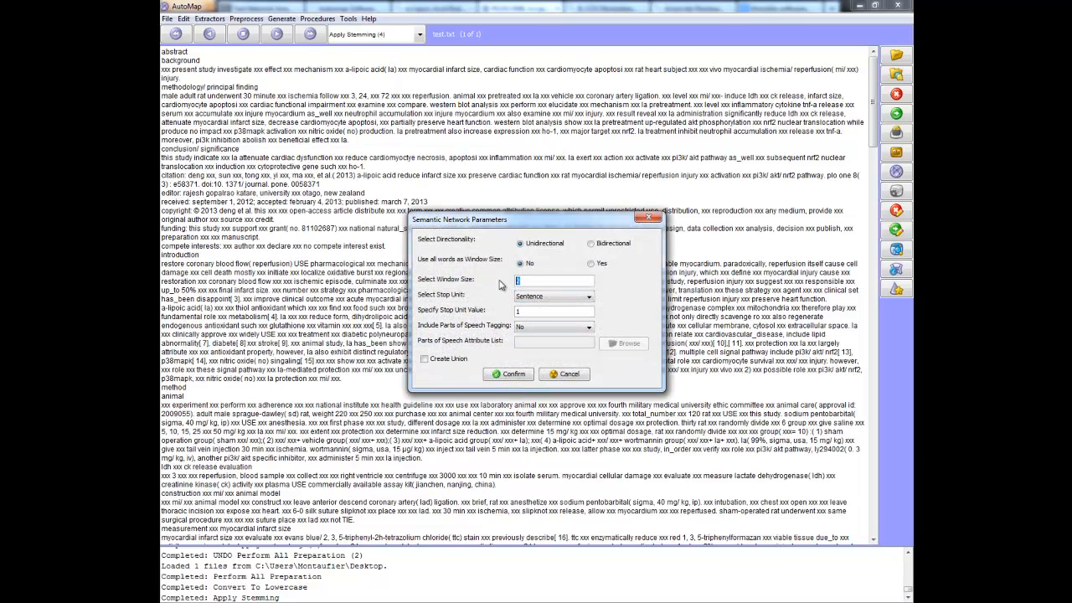
pyautogui.write('3')
pyautogui.click(519, 376)
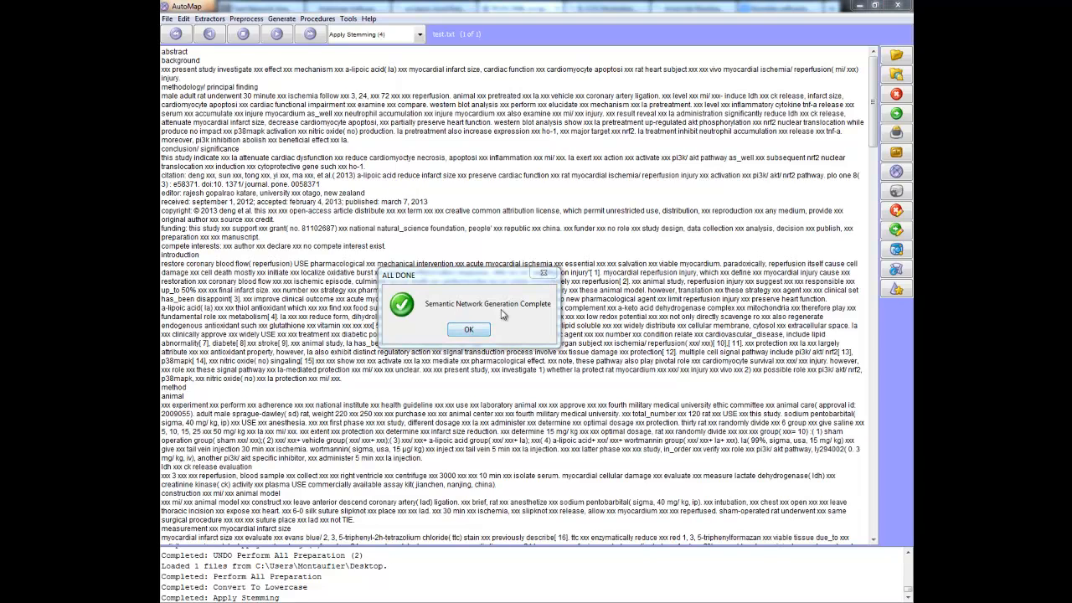
pyautogui.click(470, 329)
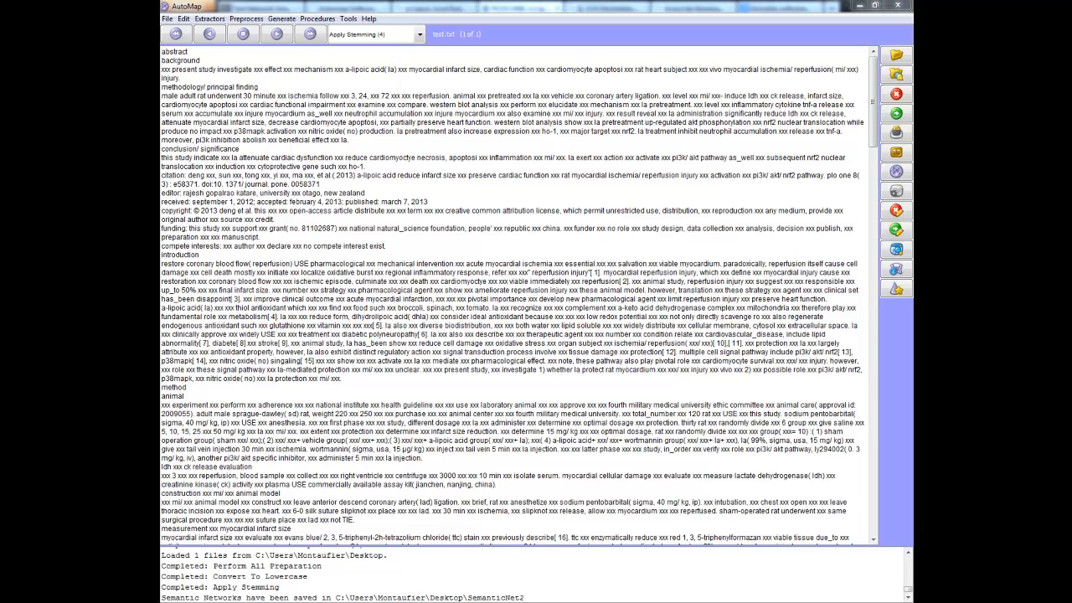
# Load test.xml from the SemanticNet2 folder into Excel as an XML table, accepting automatic schema creation, and maximize the workbook window.
pyautogui.moveTo(161, 156); pyautogui.dragTo(488, 157)
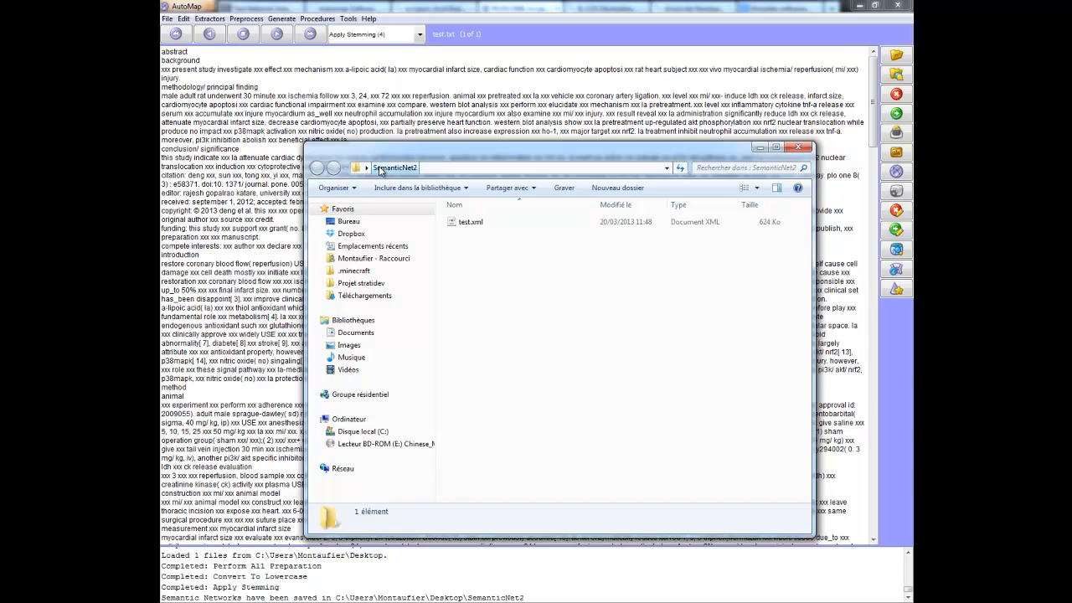
pyautogui.click(503, 251)
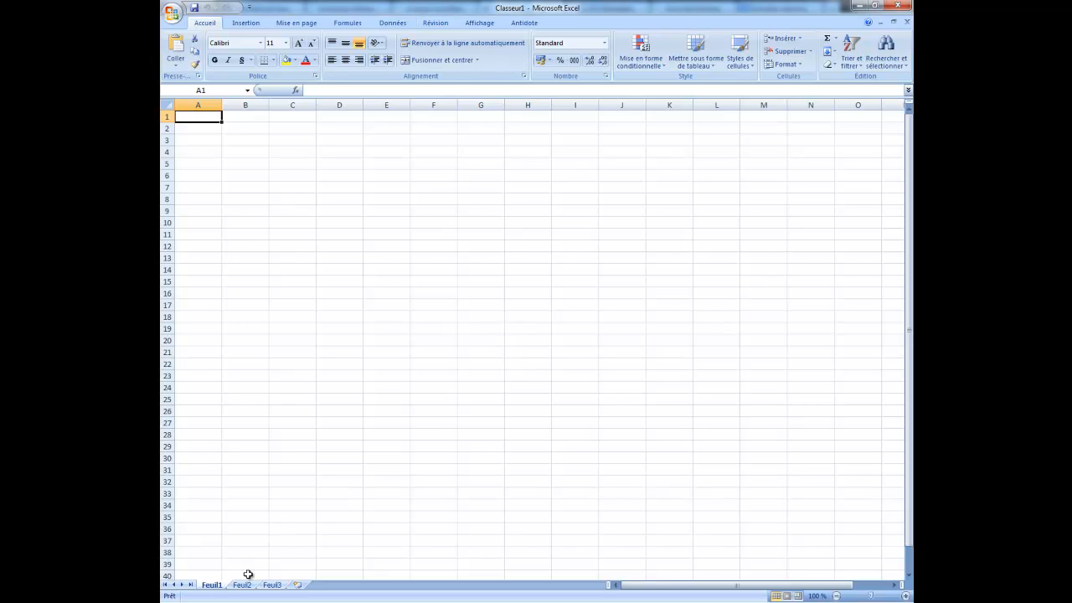
pyautogui.click(874, 5)
pyautogui.moveTo(546, 156); pyautogui.dragTo(630, 60)
pyautogui.moveTo(551, 124); pyautogui.dragTo(379, 214)
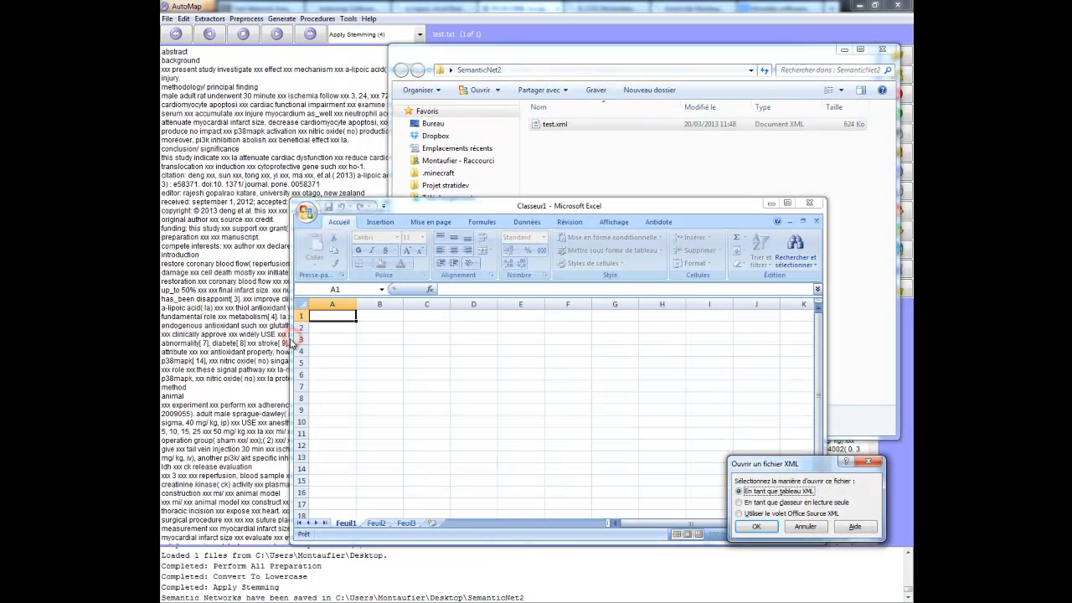
pyautogui.moveTo(784, 463); pyautogui.dragTo(611, 380)
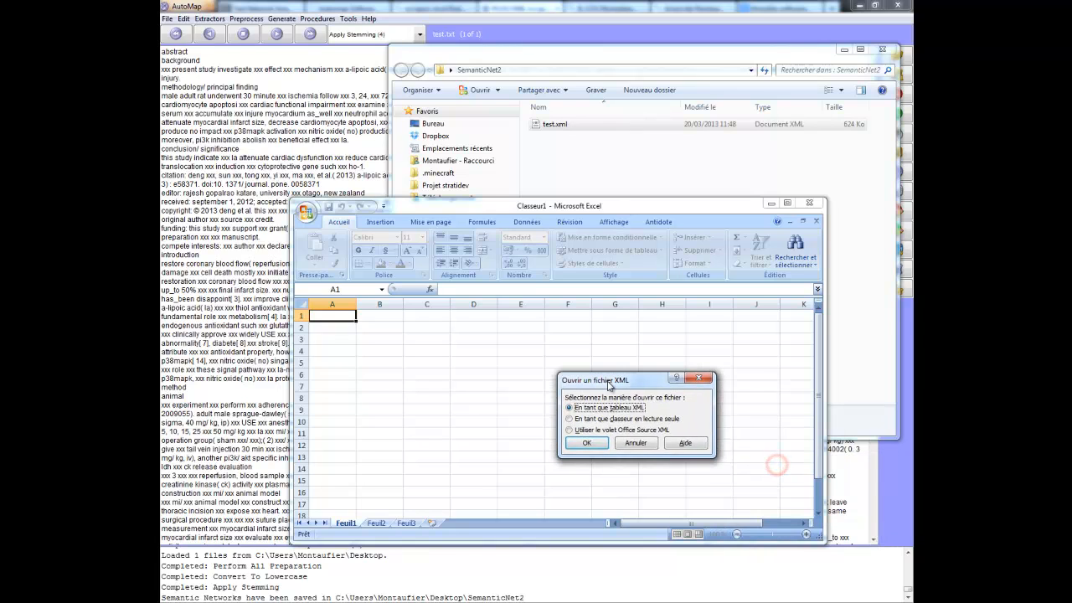
pyautogui.click(586, 444)
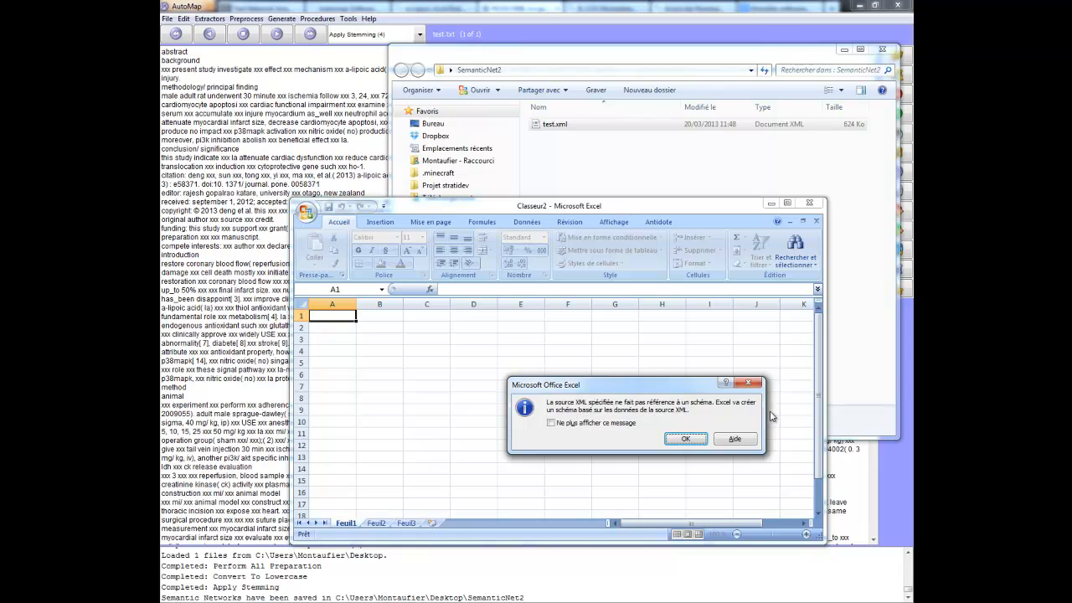
pyautogui.click(687, 438)
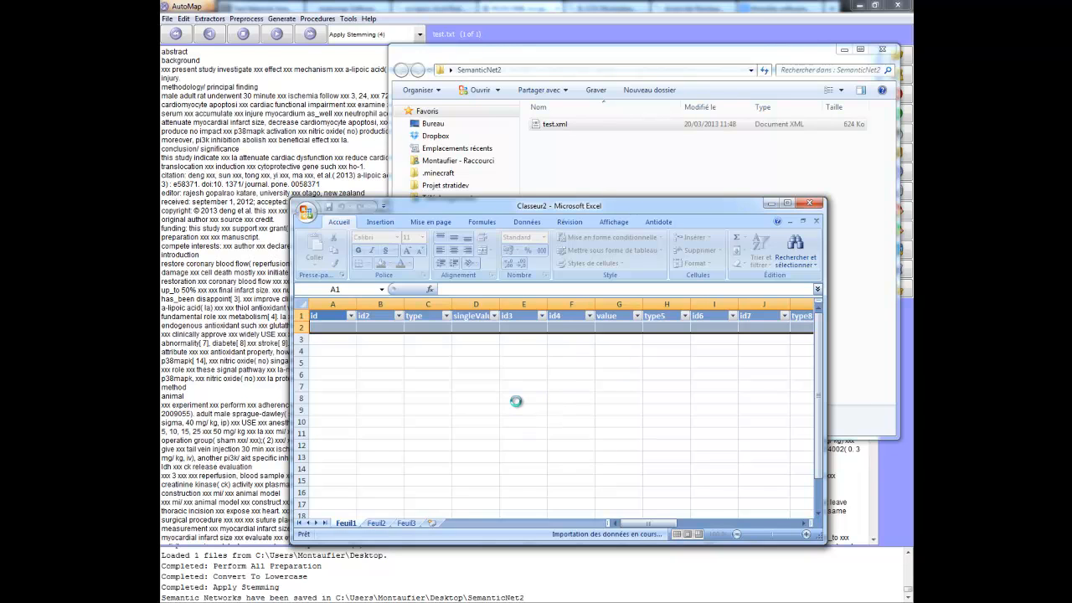
pyautogui.click(787, 203)
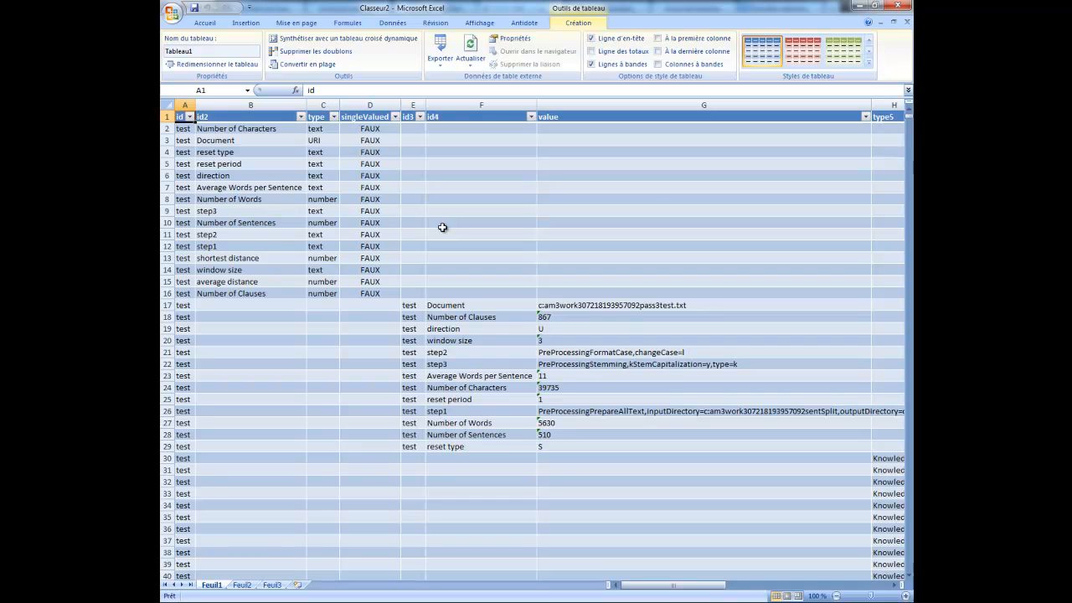
# Examine the imported table's columns and rows to locate where the concept attributes end and the Semantic Network link records begin.
pyautogui.moveTo(909, 121)
pyautogui.mouseDown()
pyautogui.moveTo(909, 527)
pyautogui.moveTo(909, 113)
pyautogui.mouseUp()
pyautogui.moveTo(639, 586); pyautogui.dragTo(696, 588)
pyautogui.scroll(-10, 661, 494)
pyautogui.scroll(10, 661, 493)
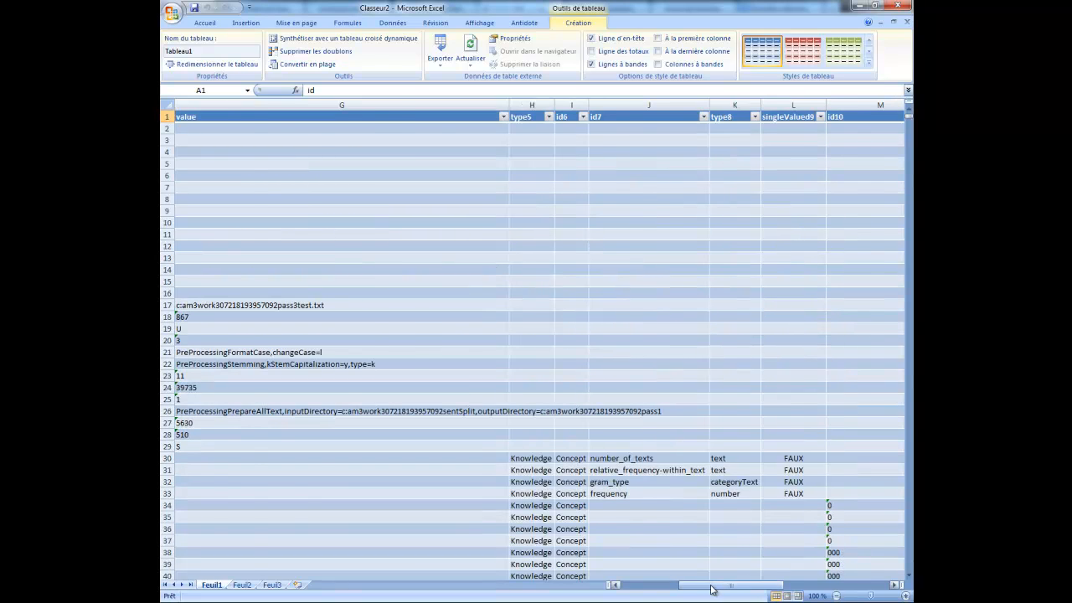
pyautogui.moveTo(711, 586); pyautogui.dragTo(753, 590)
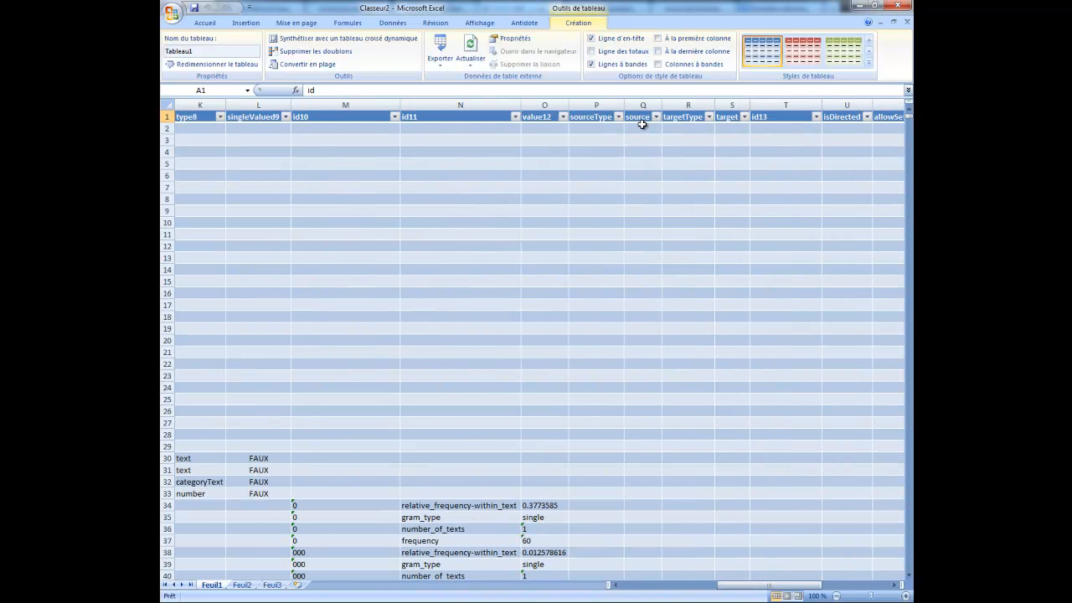
pyautogui.scroll(-20, 665, 170)
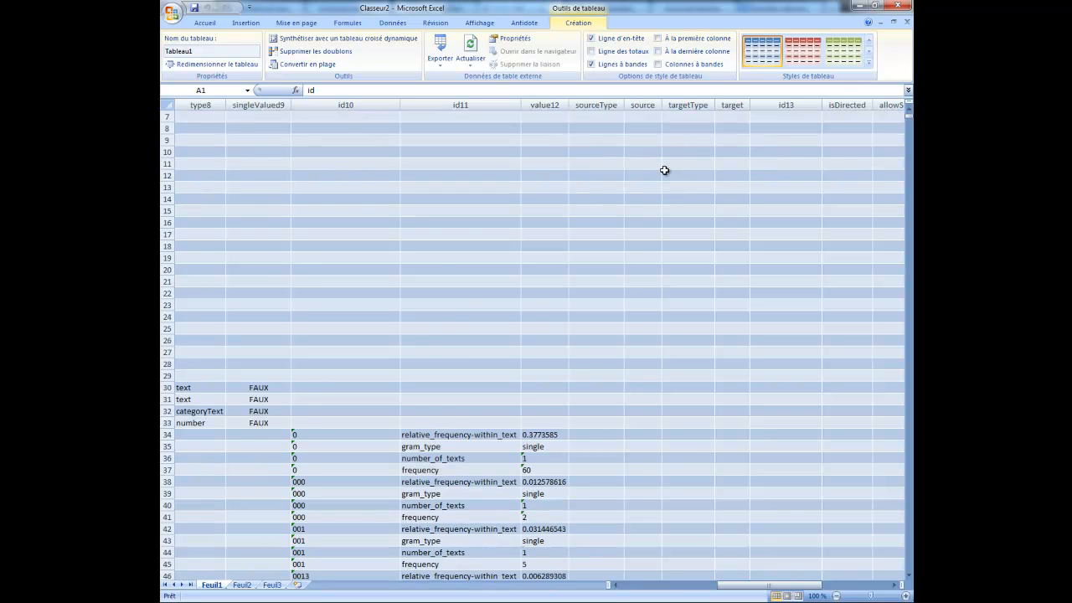
pyautogui.scroll(-20, 659, 172)
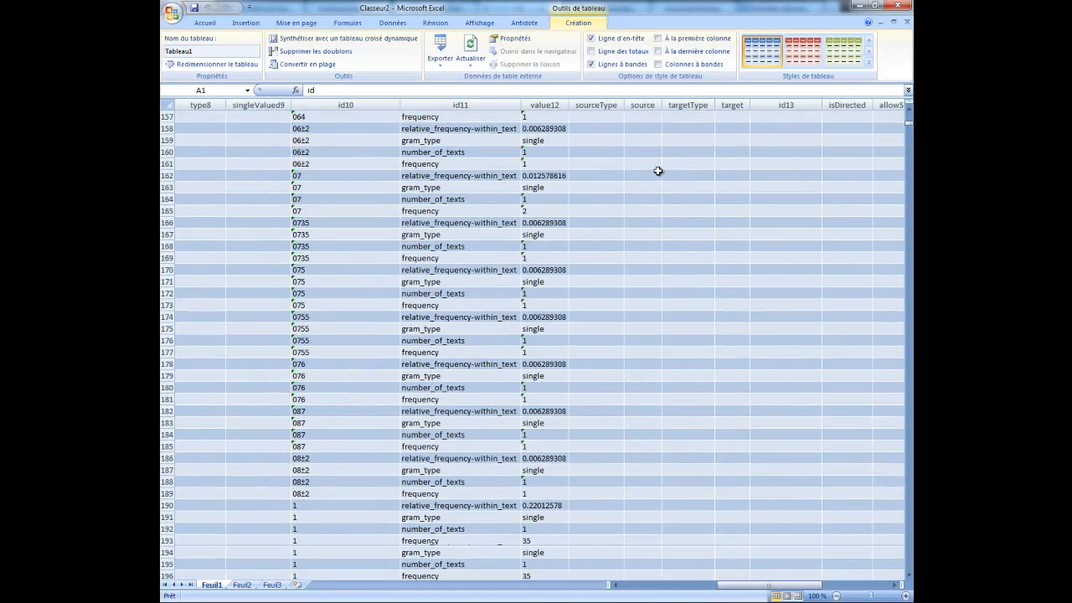
pyautogui.click(910, 311)
pyautogui.moveTo(911, 312); pyautogui.dragTo(911, 327)
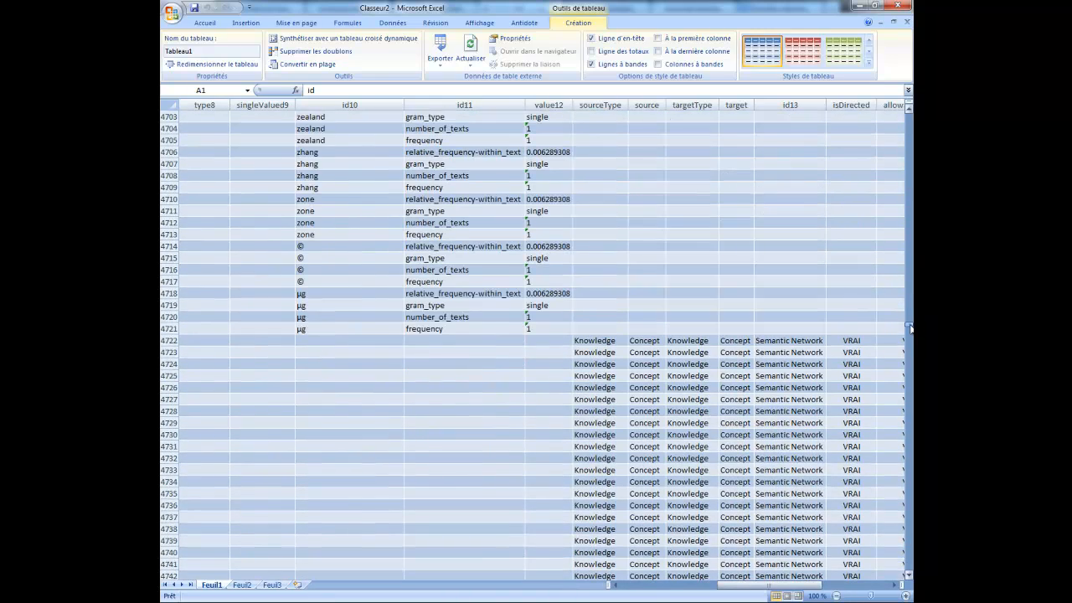
# Delete rows 2 to 4721, which precede the Semantic Network link records, keeping the header row.
pyautogui.click(165, 329)
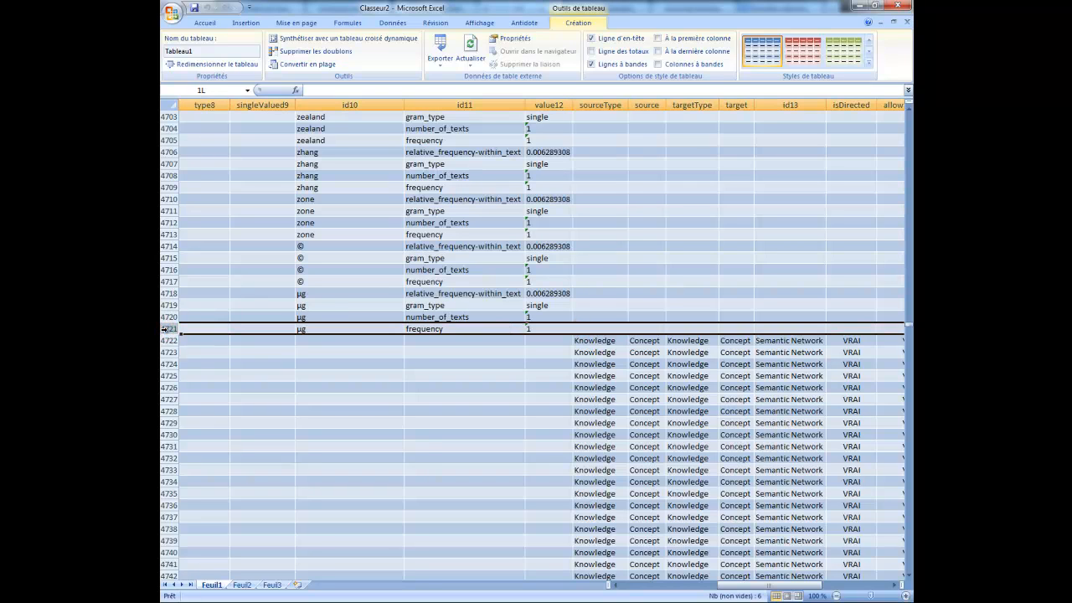
pyautogui.moveTo(165, 329); pyautogui.dragTo(170, 3)
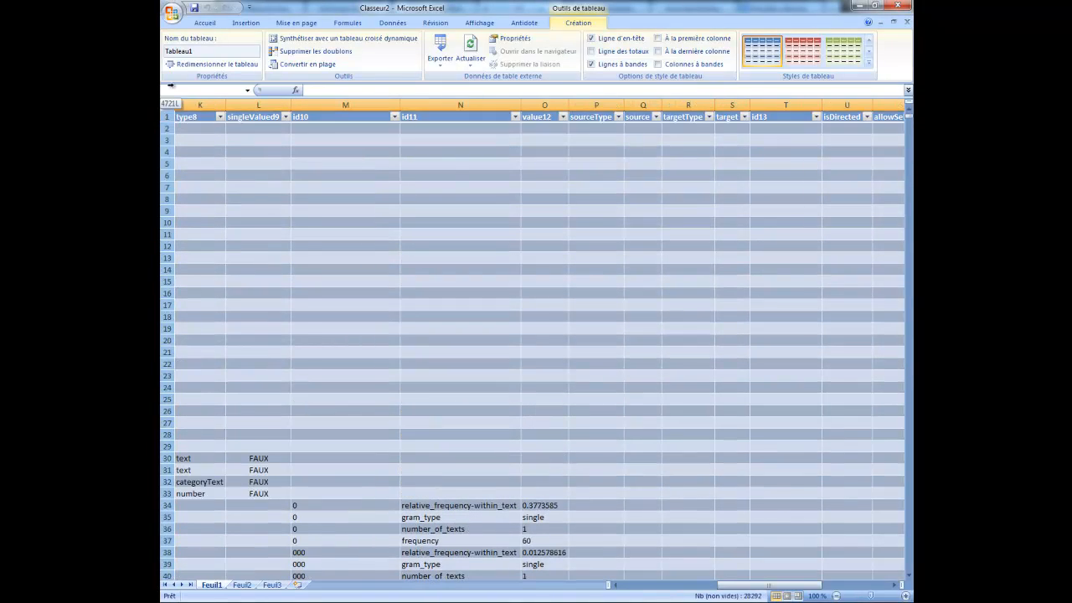
pyautogui.moveTo(170, 84); pyautogui.dragTo(170, 85)
pyautogui.rightClick(167, 124)
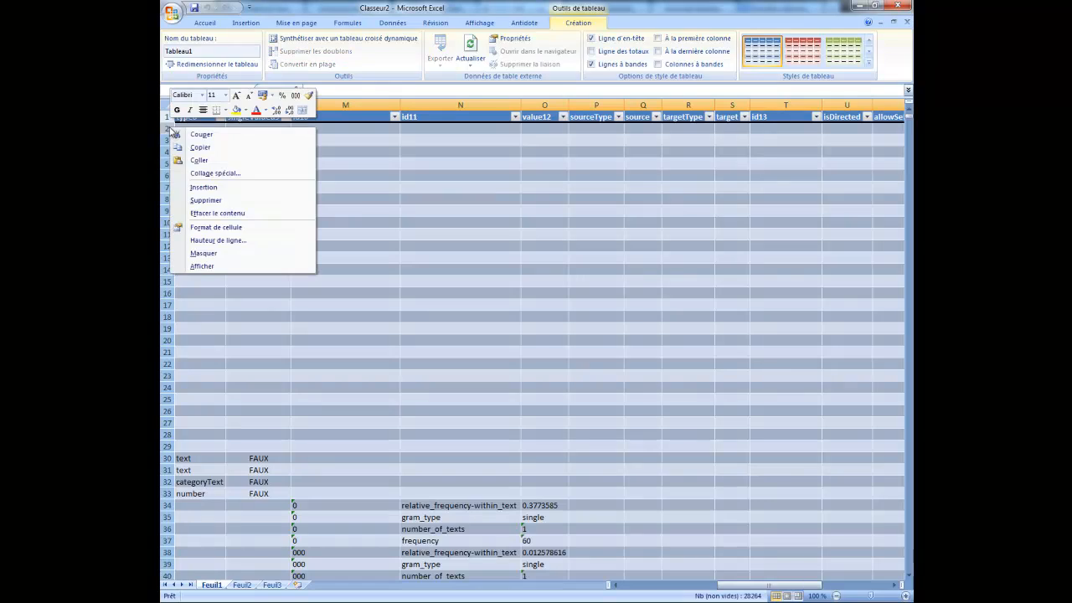
pyautogui.click(212, 201)
pyautogui.click(557, 198)
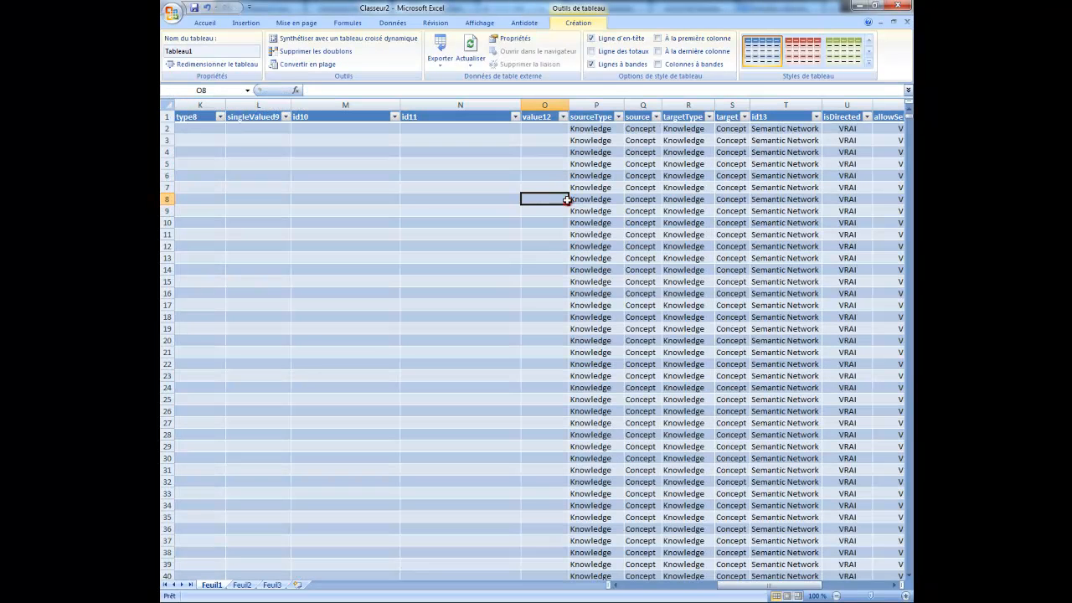
# Delete columns A to O, from id through value12.
pyautogui.click(544, 105)
pyautogui.moveTo(544, 102); pyautogui.dragTo(189, 102)
pyautogui.rightClick(189, 106)
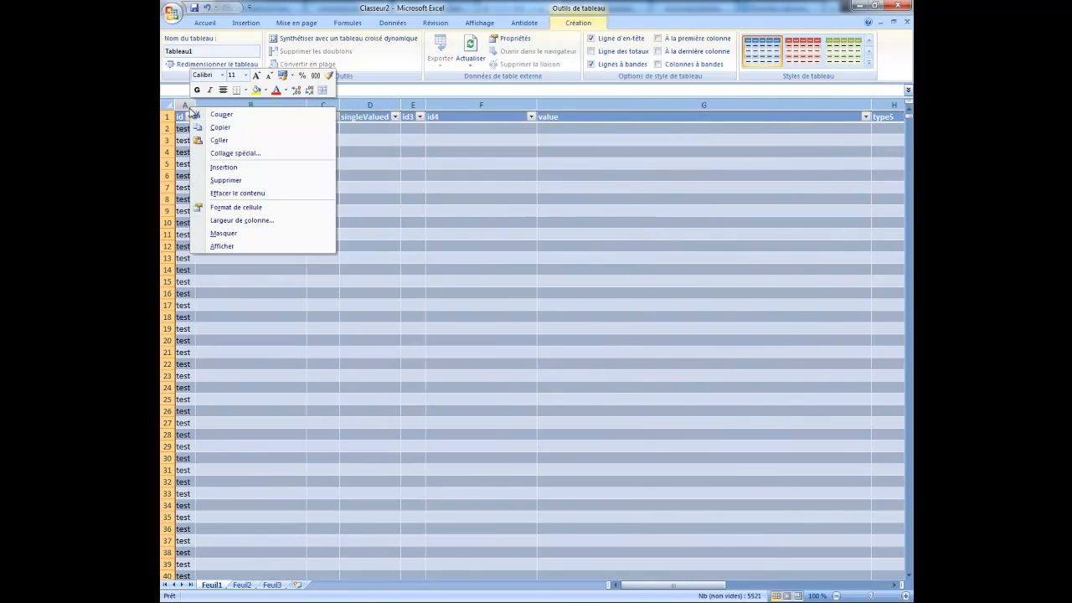
pyautogui.click(243, 188)
pyautogui.click(343, 197)
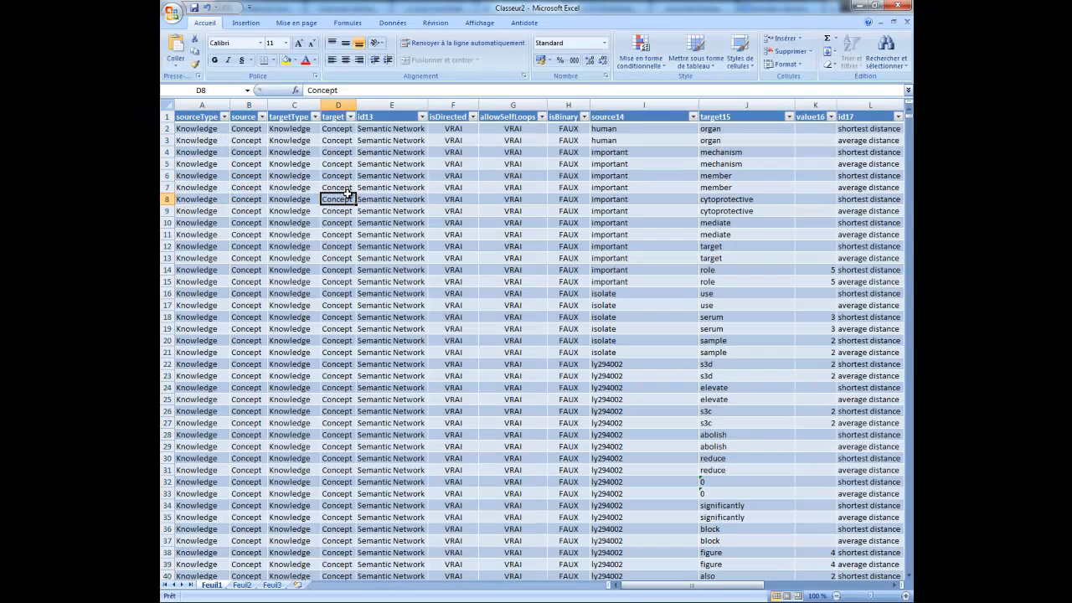
# Delete the sourceType and targetType columns from the table.
pyautogui.scroll(-6, 346, 194)
pyautogui.scroll(6, 346, 194)
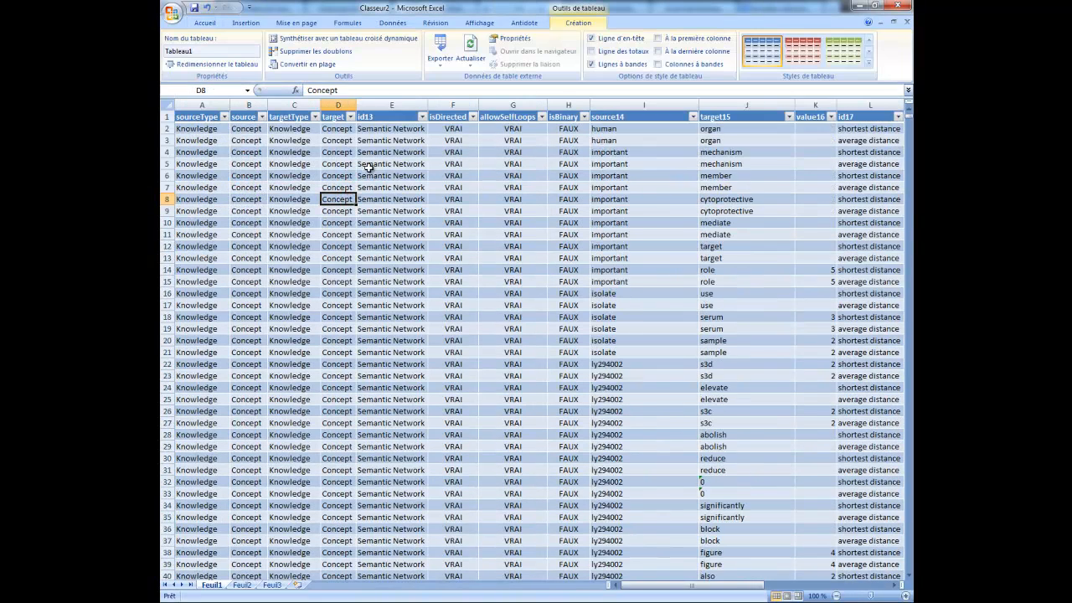
pyautogui.click(202, 105)
pyautogui.rightClick(204, 106)
pyautogui.click(236, 178)
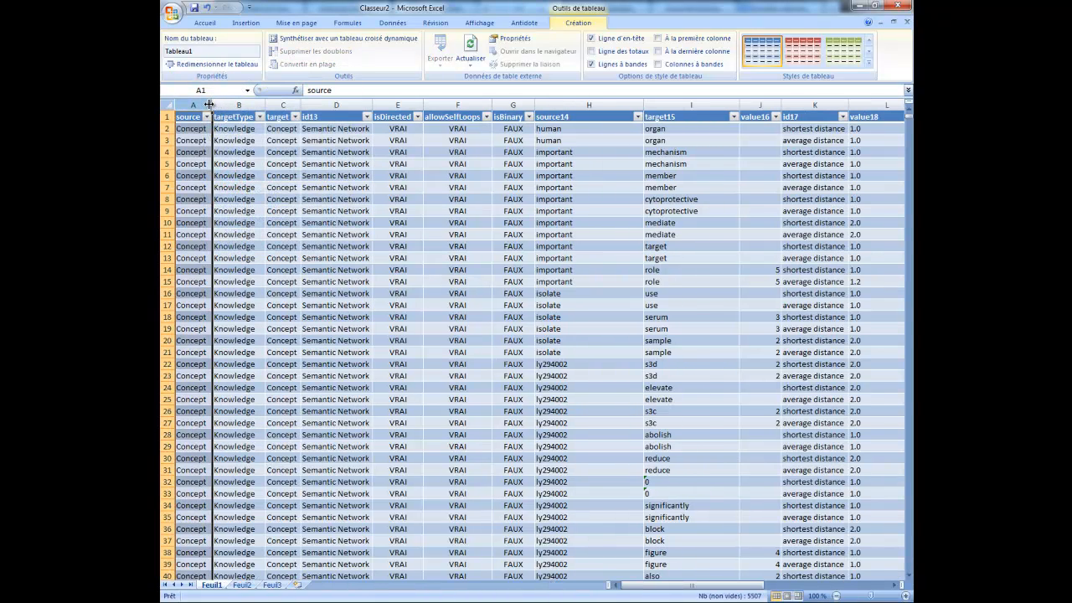
pyautogui.click(286, 149)
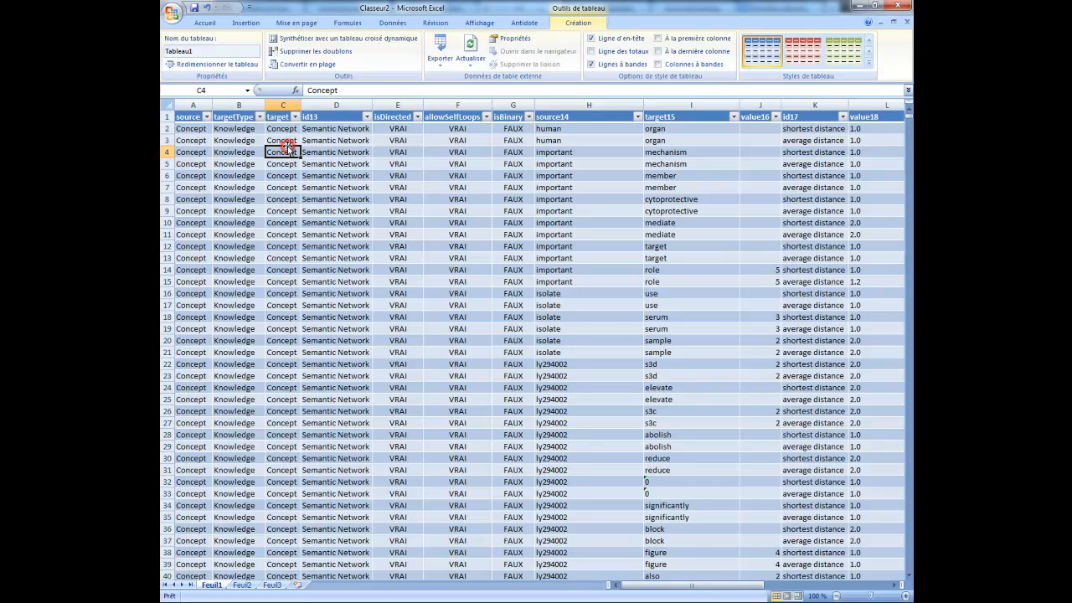
pyautogui.click(236, 104)
pyautogui.rightClick(232, 105)
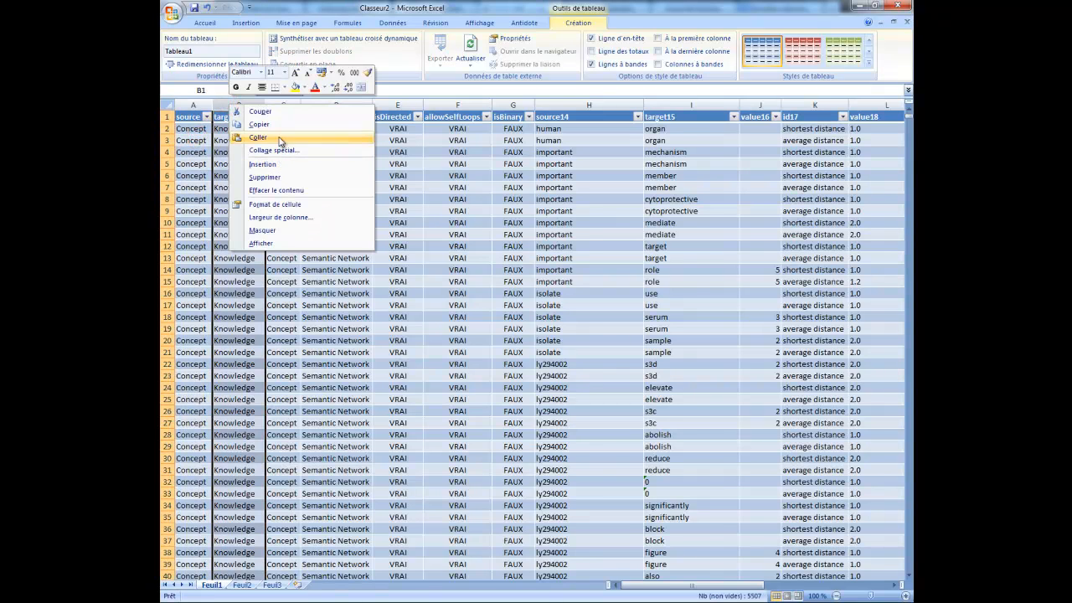
pyautogui.click(265, 177)
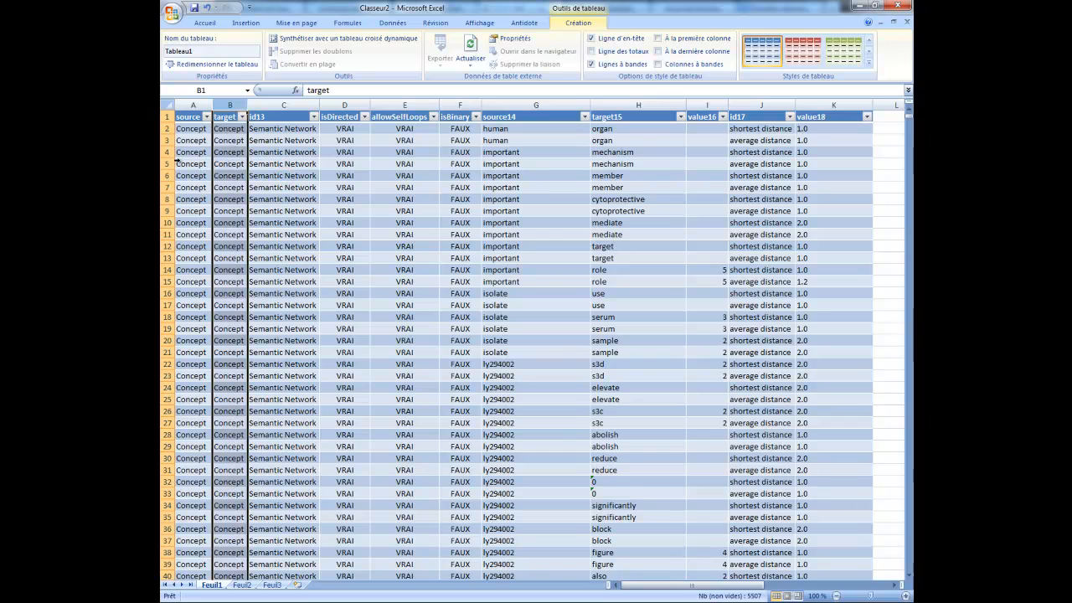
pyautogui.click(229, 129)
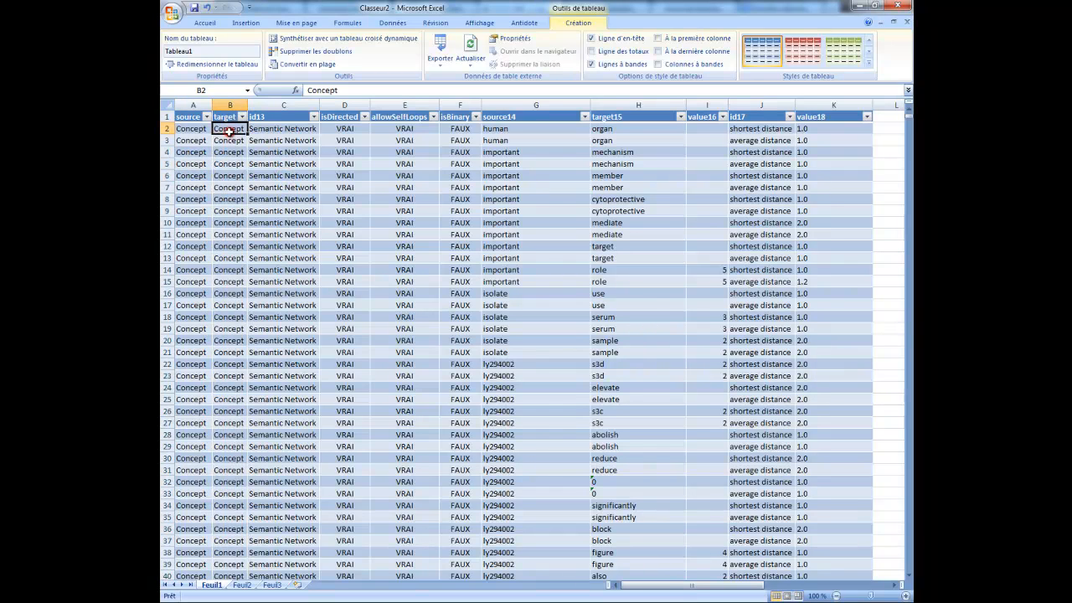
pyautogui.moveTo(346, 102); pyautogui.dragTo(705, 103)
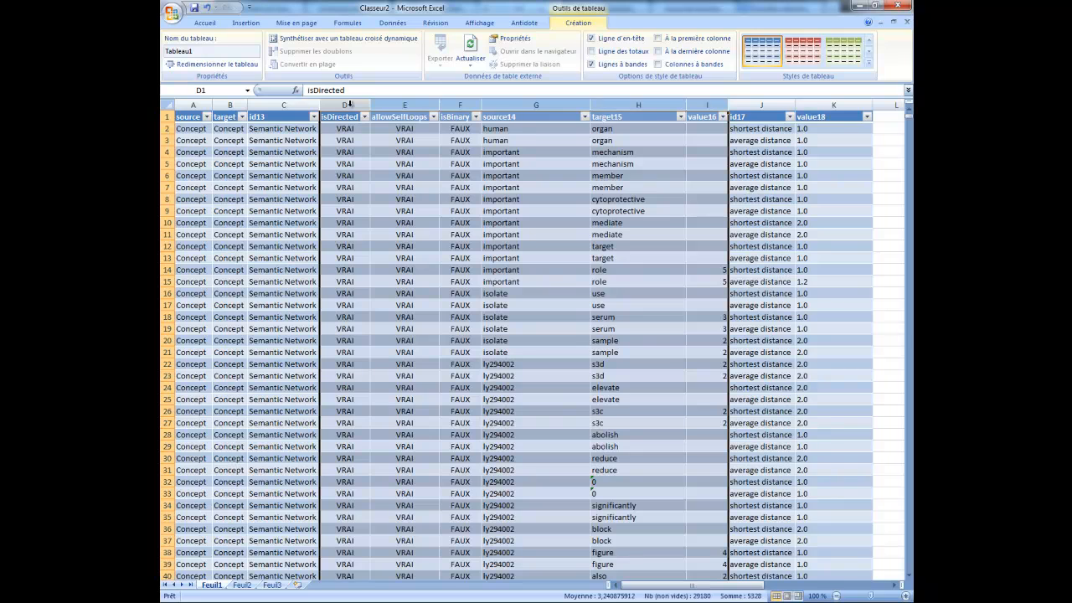
pyautogui.click(532, 229)
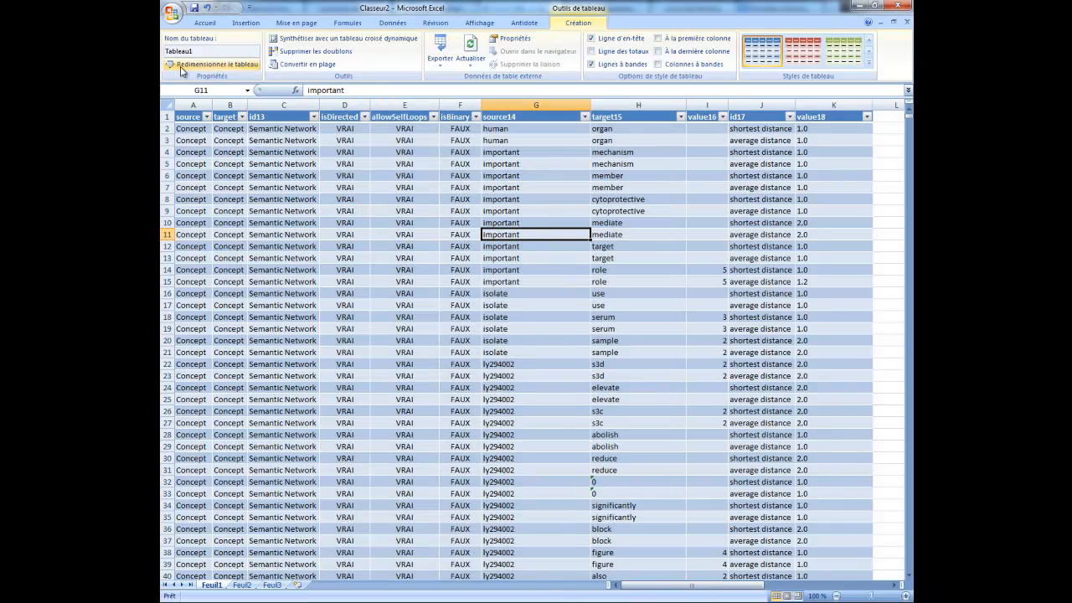
pyautogui.moveTo(189, 101); pyautogui.dragTo(278, 103)
pyautogui.click(352, 198)
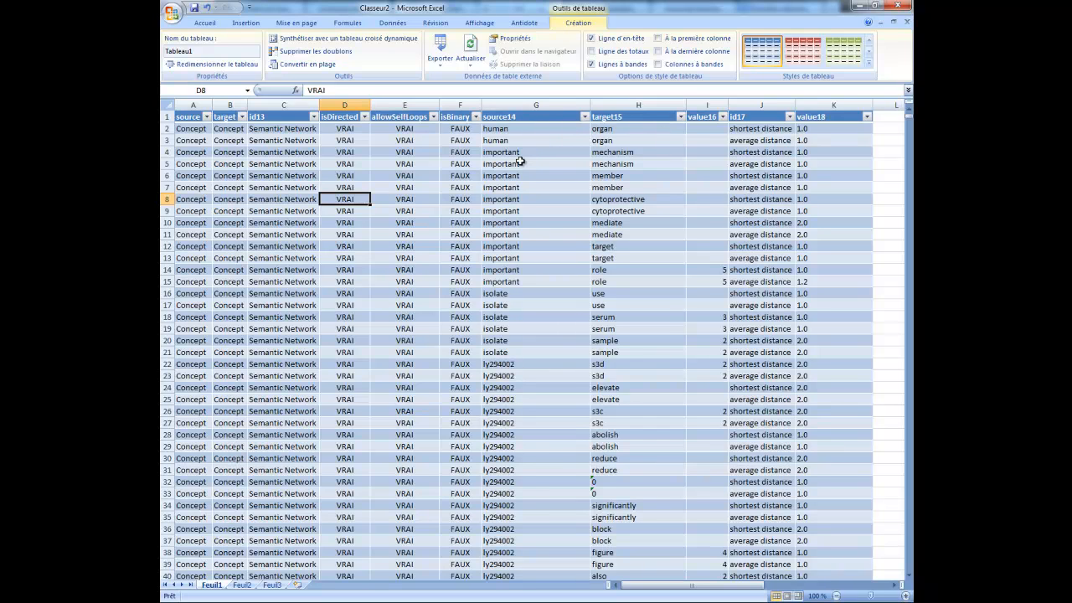
# Delete the source, target, id13, isDirected, allowSelfLoops and isBinary columns that precede source14.
pyautogui.moveTo(462, 104); pyautogui.dragTo(194, 105)
pyautogui.rightClick(197, 104)
pyautogui.click(238, 175)
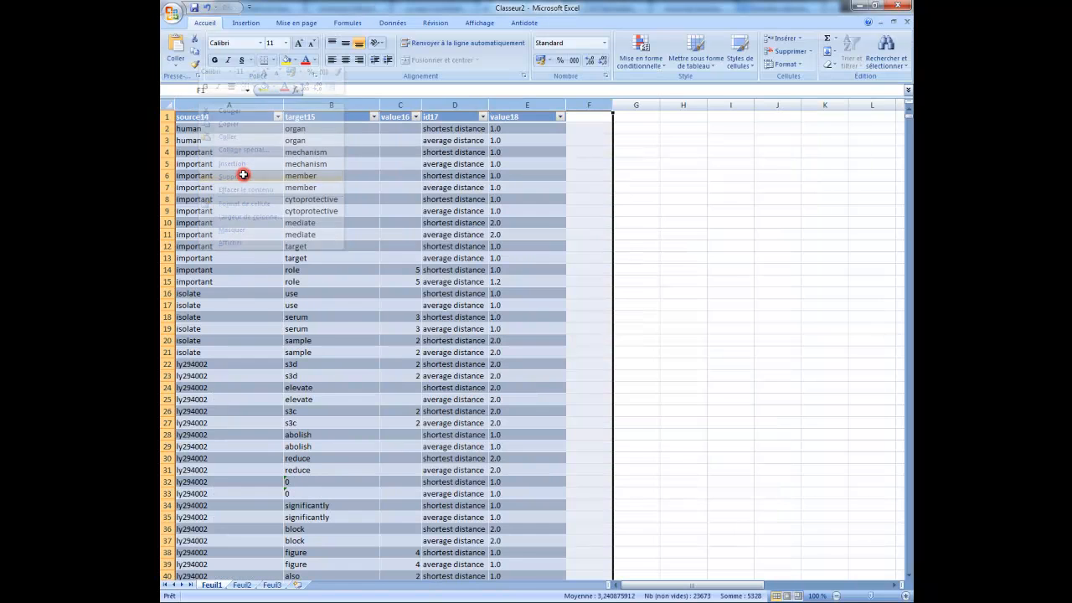
pyautogui.click(276, 152)
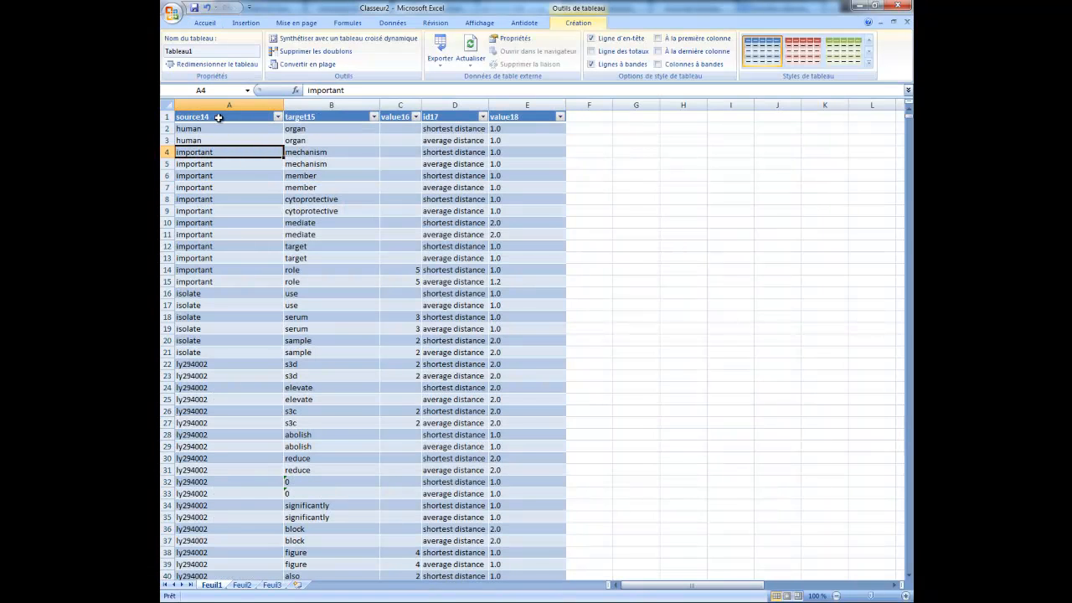
# Rename the source14 header to source and the target15 header to target.
pyautogui.doubleClick(219, 117)
pyautogui.press('BackSpace')
pyautogui.press('BackSpace')
pyautogui.click(352, 116)
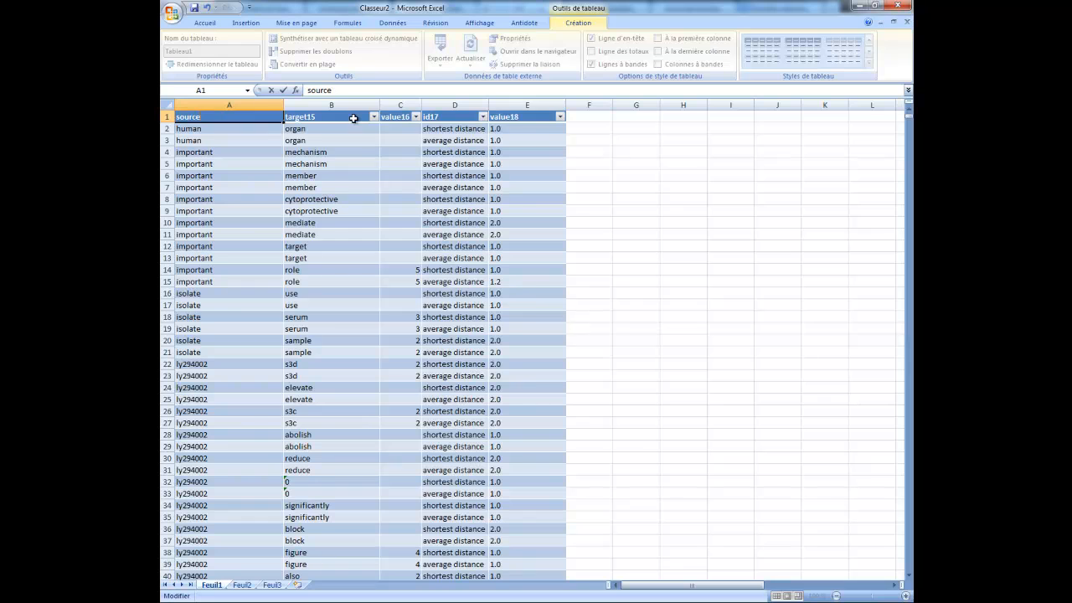
pyautogui.doubleClick(353, 117)
pyautogui.press('BackSpace')
pyautogui.press('BackSpace')
pyautogui.click(597, 224)
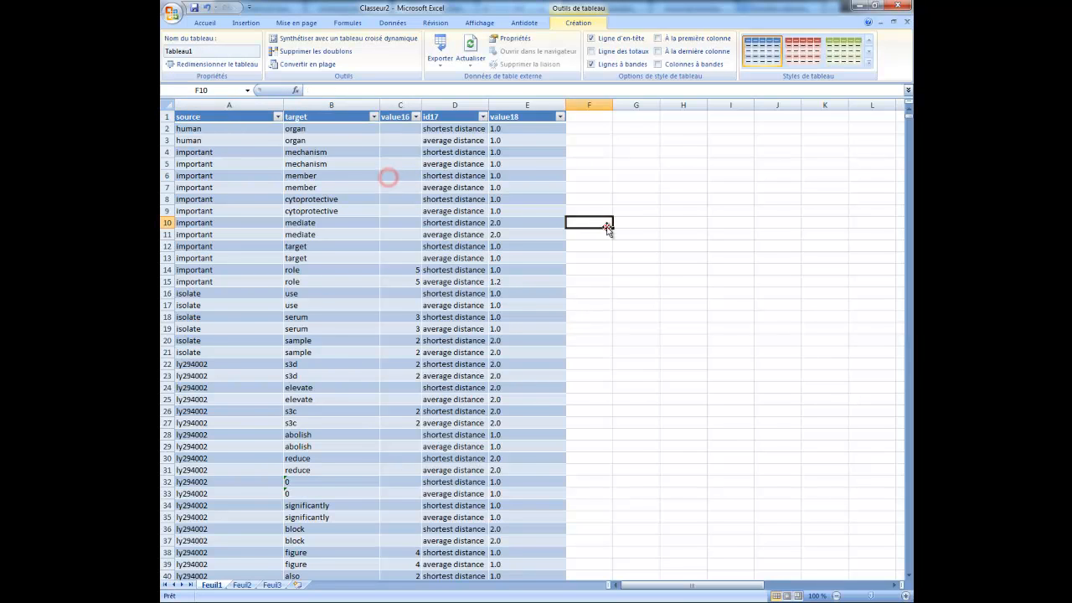
# Review the source and target word pairs further down the table and return to its first rows.
pyautogui.click(359, 266)
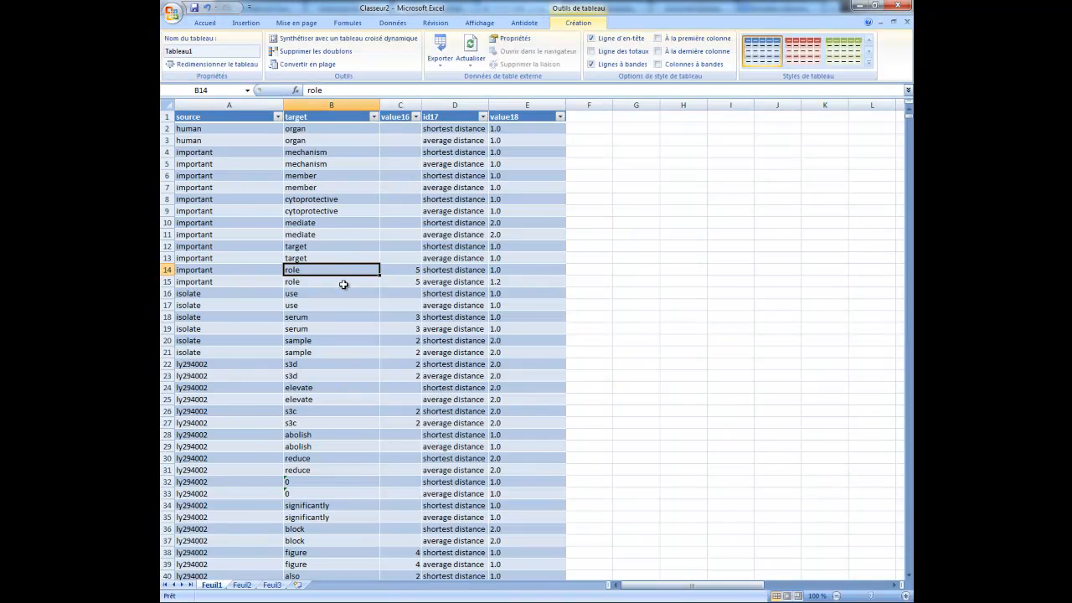
pyautogui.scroll(-20, 344, 285)
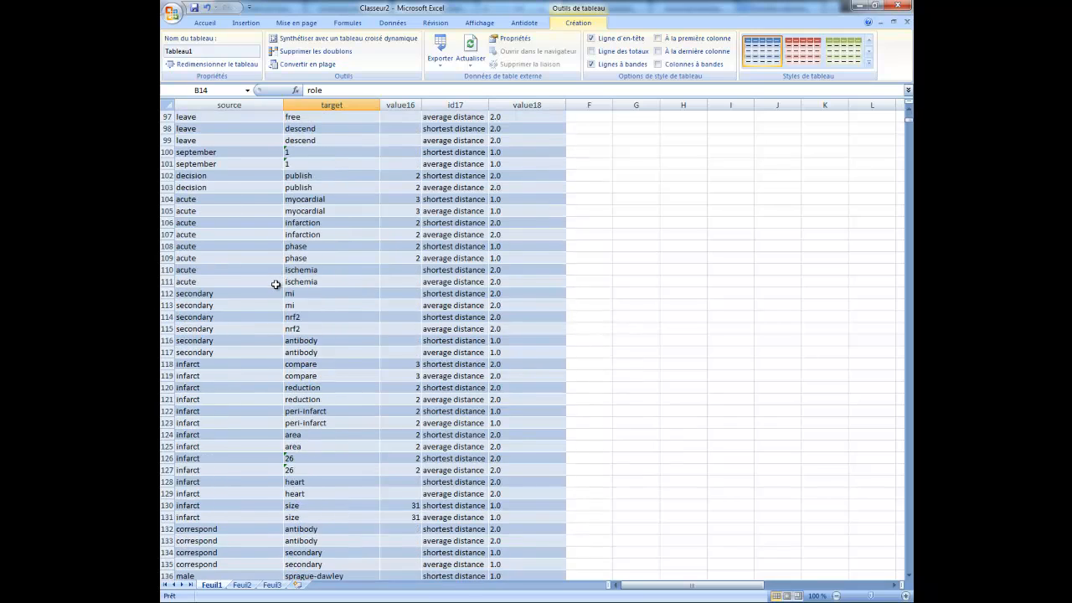
pyautogui.scroll(-19, 276, 285)
pyautogui.scroll(20, 281, 285)
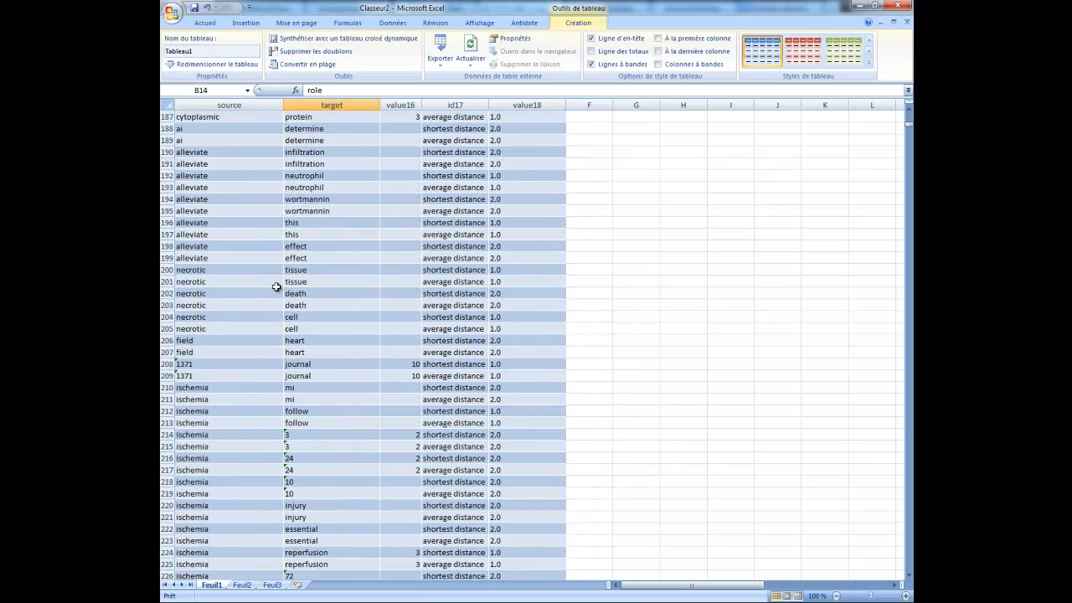
pyautogui.scroll(18, 286, 287)
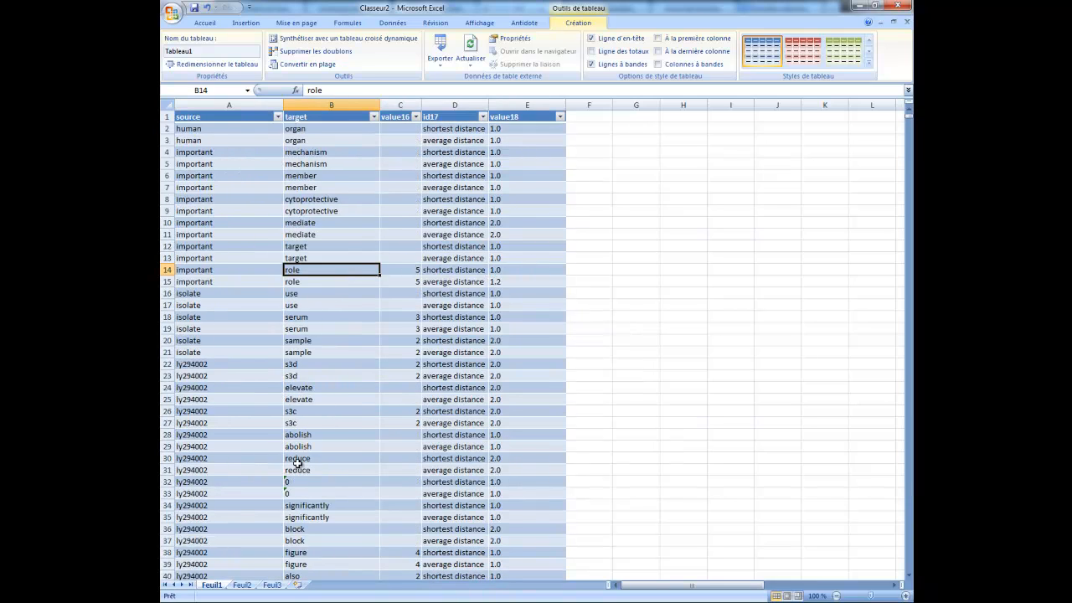
# Save the active sheet as the semicolon-separated CSV file Classeur2.csv in the SemanticNet2 folder, keeping the CSV format.
pyautogui.click(171, 16)
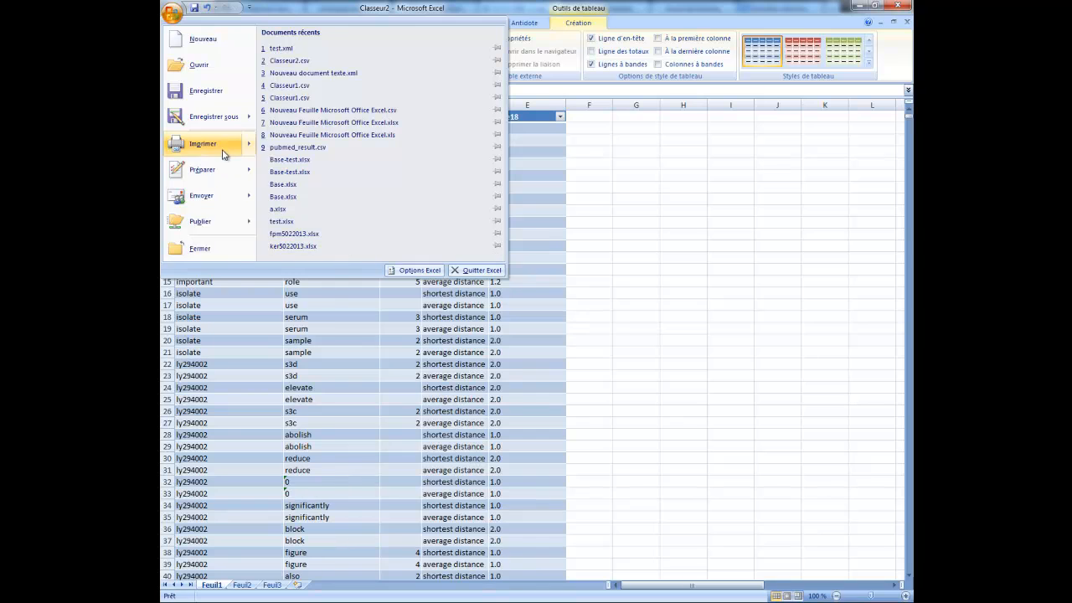
pyautogui.moveTo(219, 116)
pyautogui.click(356, 243)
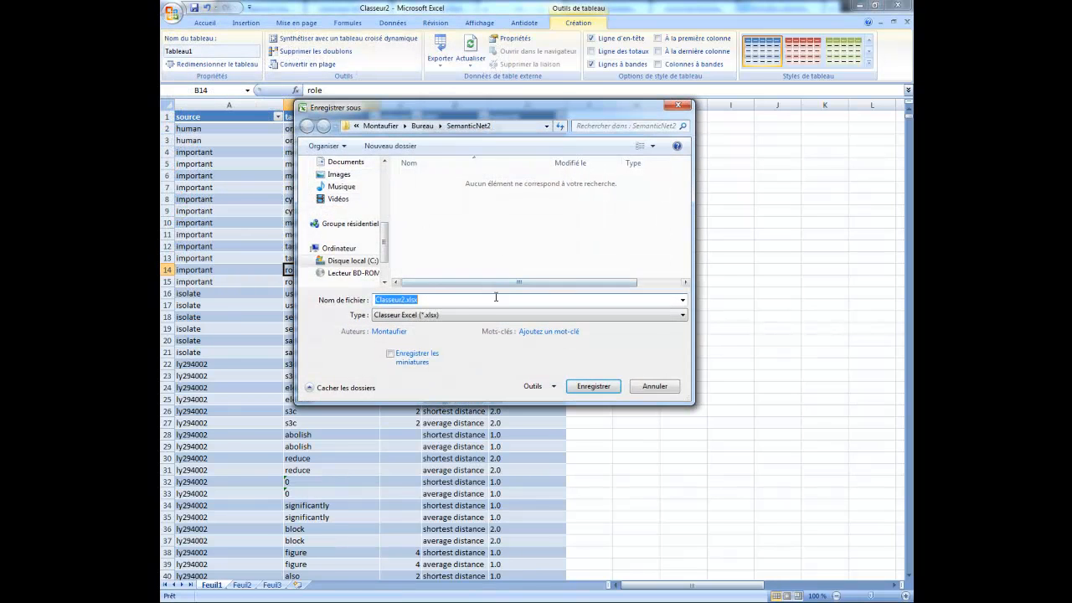
pyautogui.click(466, 315)
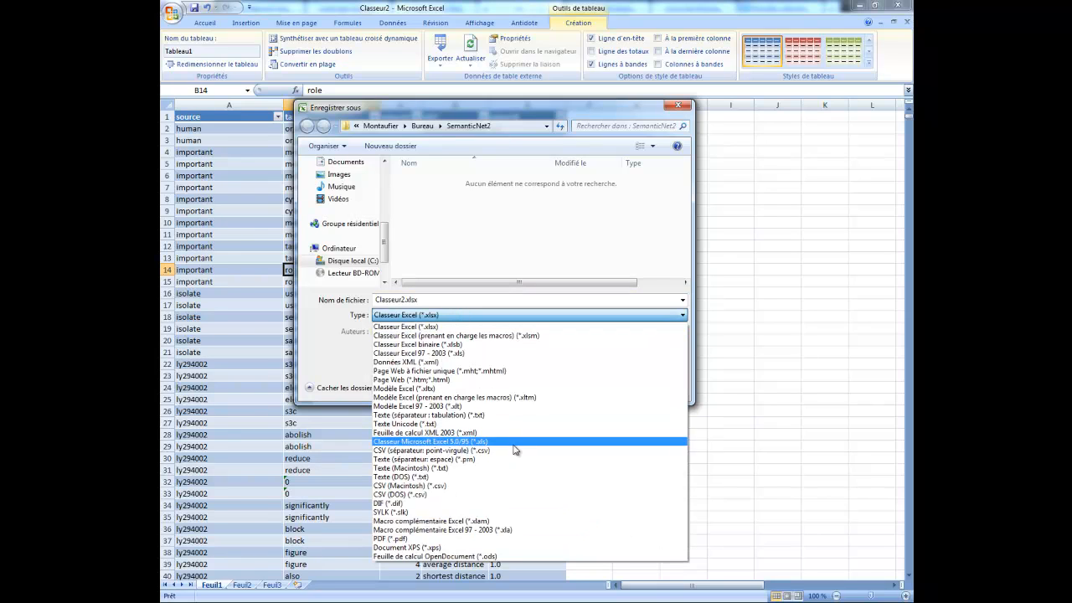
pyautogui.click(469, 451)
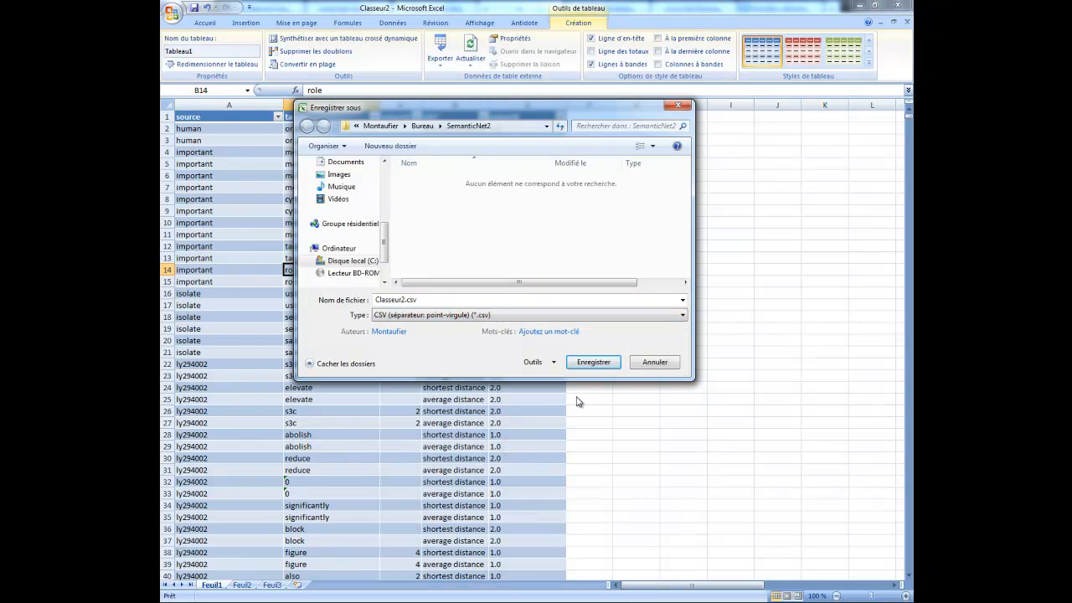
pyautogui.click(406, 302)
pyautogui.click(404, 300)
pyautogui.click(405, 301)
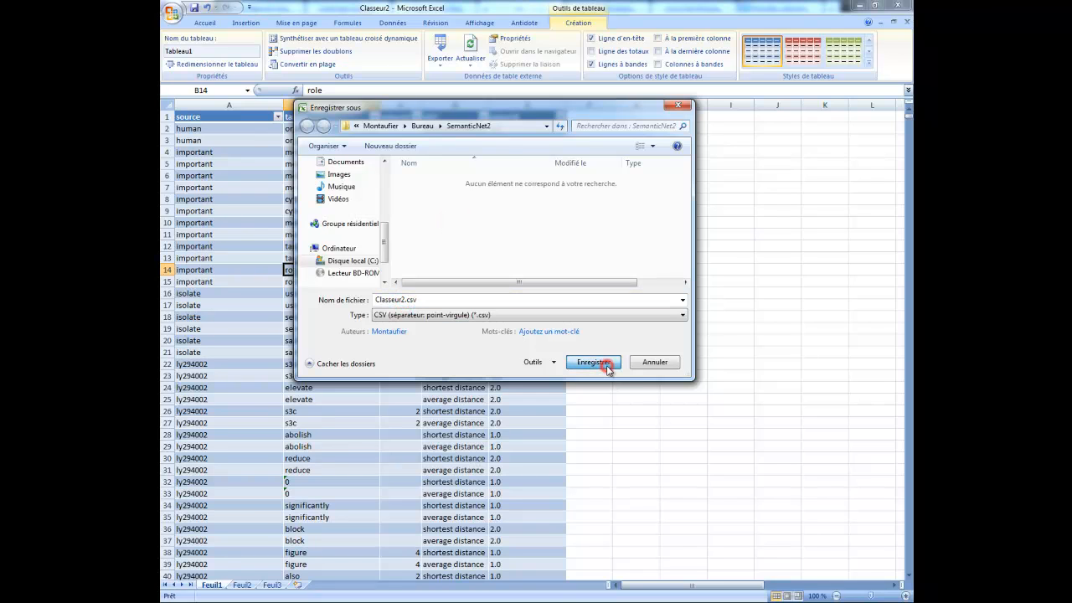
pyautogui.click(593, 362)
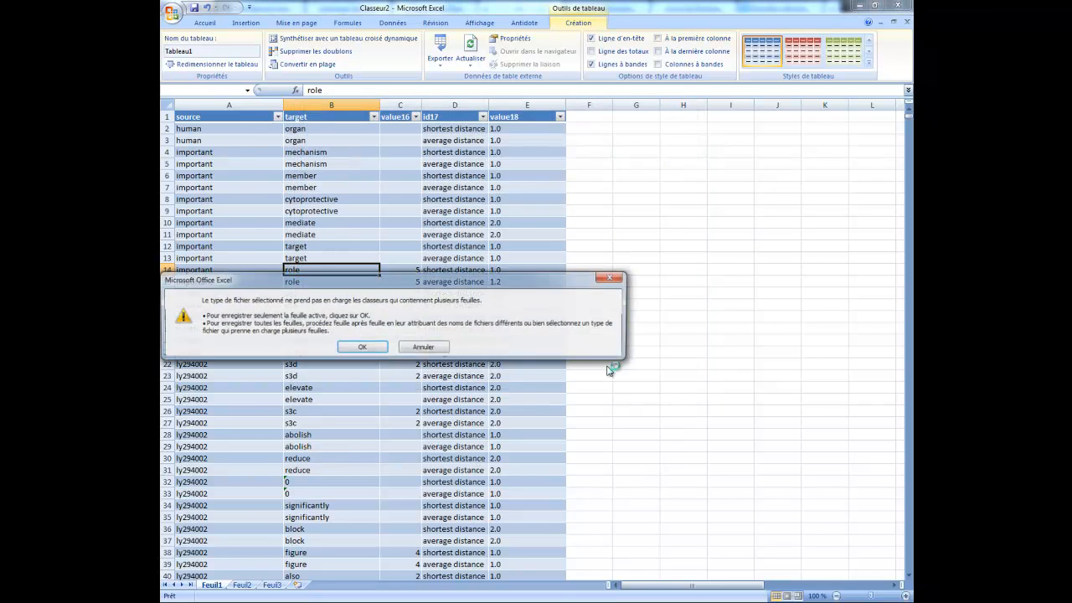
pyautogui.click(358, 349)
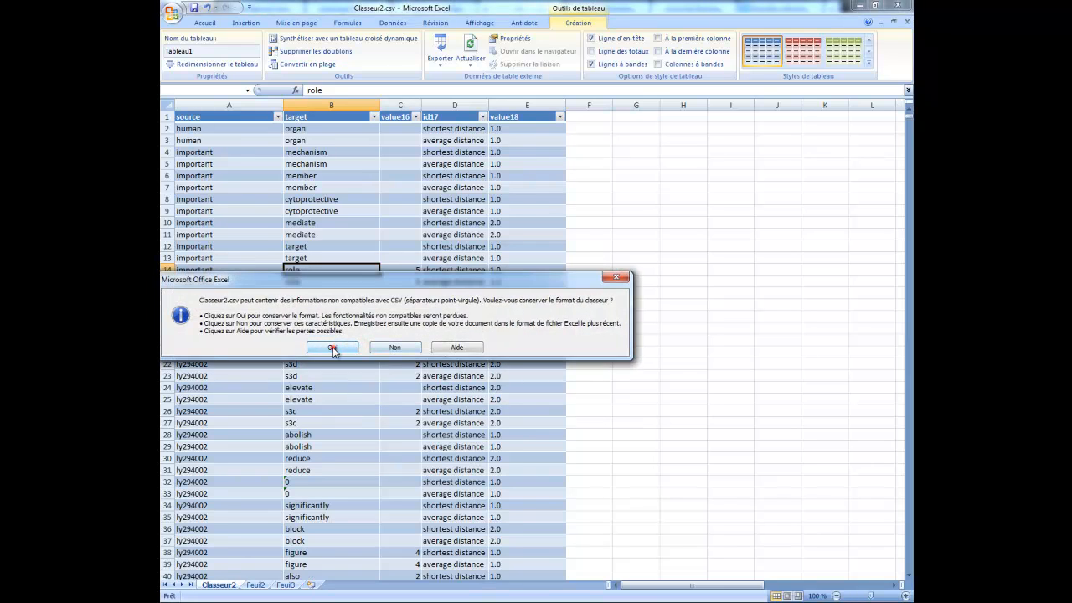
pyautogui.click(333, 347)
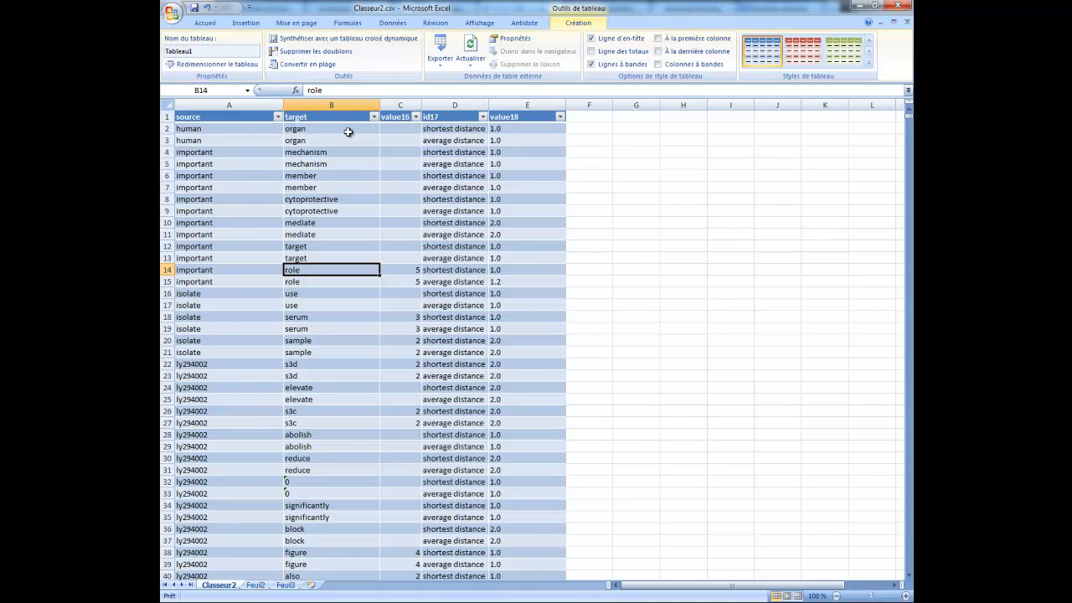
# Close Classeur2.csv without saving further changes and close the remaining blank workbook.
pyautogui.click(901, 6)
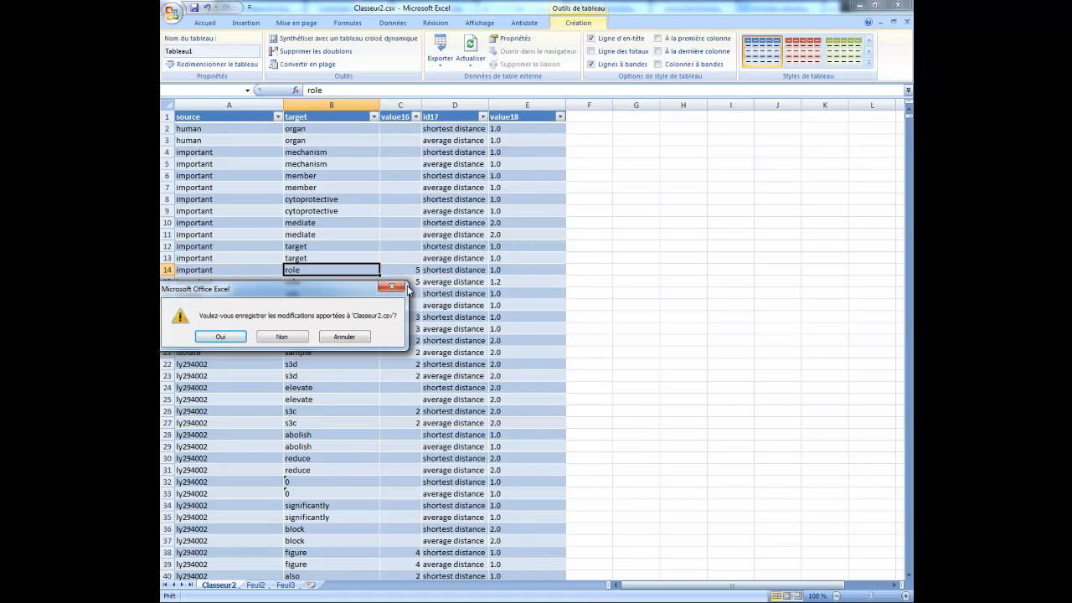
pyautogui.click(270, 339)
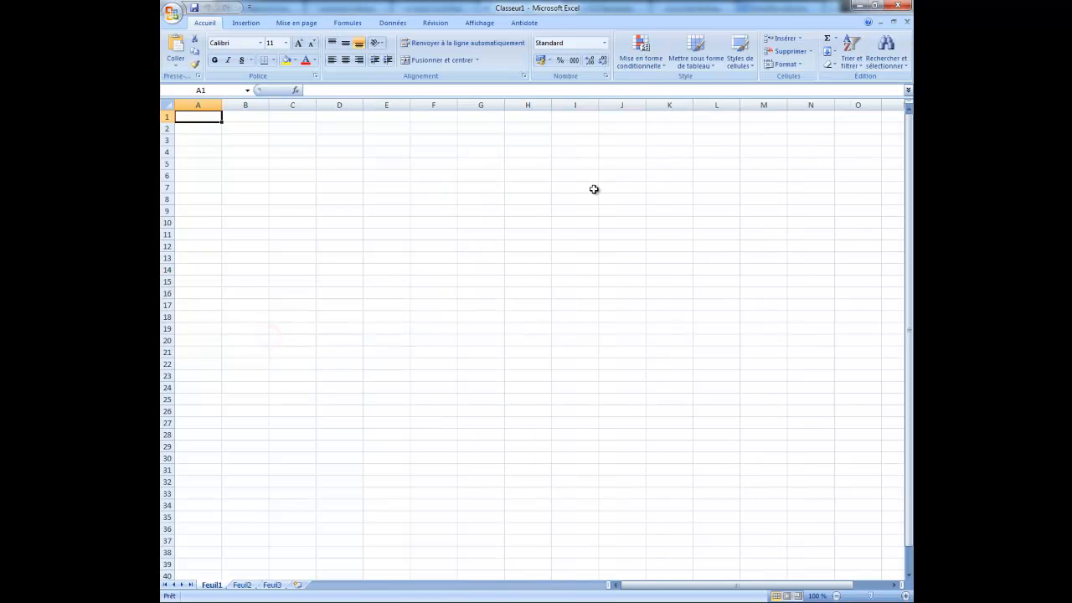
pyautogui.click(900, 6)
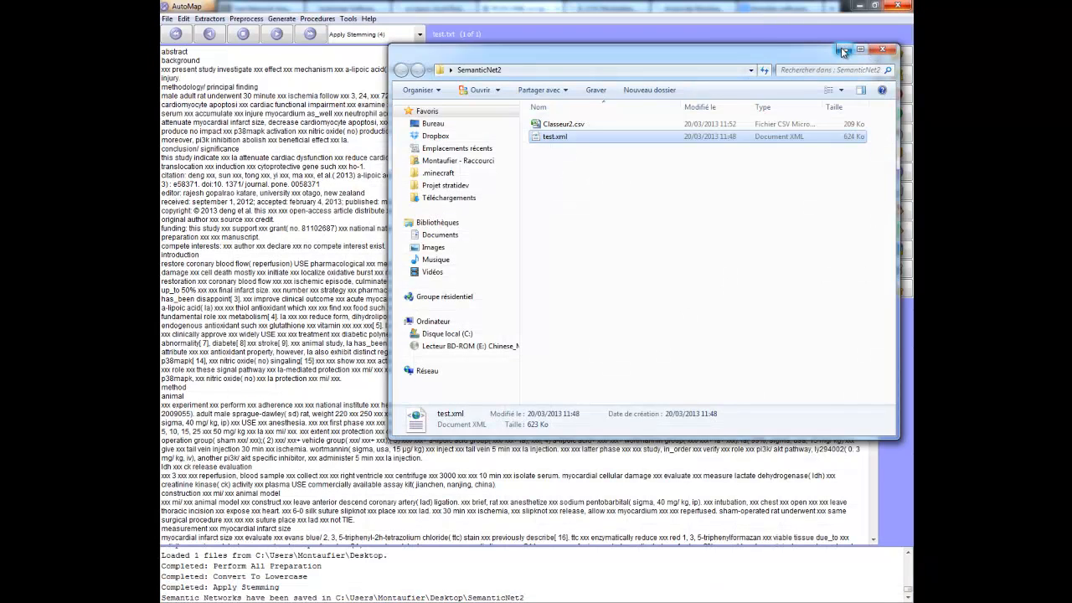
# Check the exported Classeur2.csv in the SemanticNet2 folder, then put the folder window out of the way.
pyautogui.click(580, 122)
pyautogui.click(585, 197)
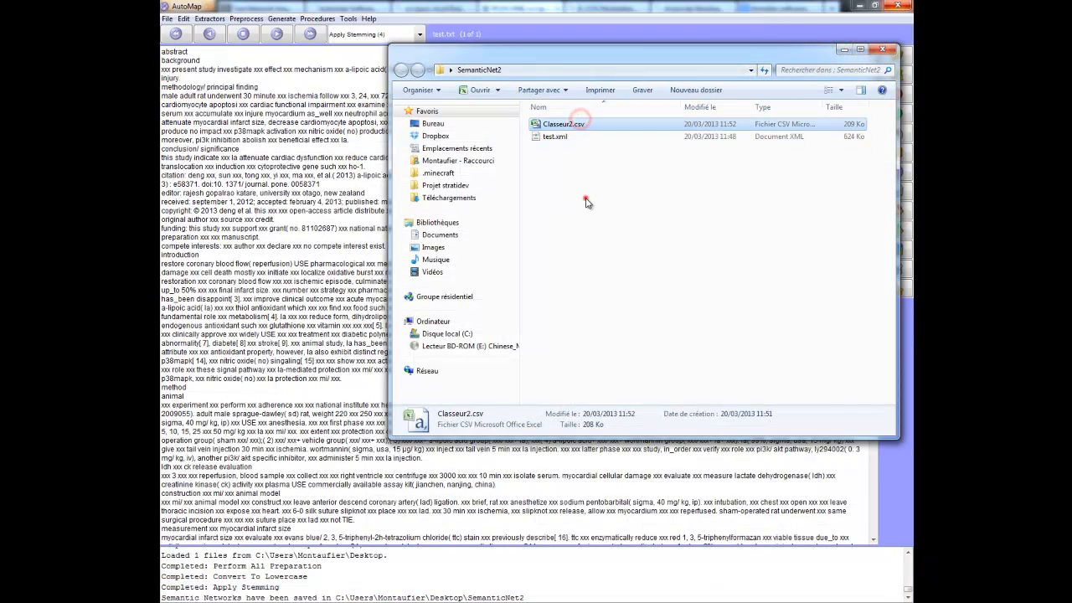
pyautogui.moveTo(553, 60); pyautogui.dragTo(0, 89)
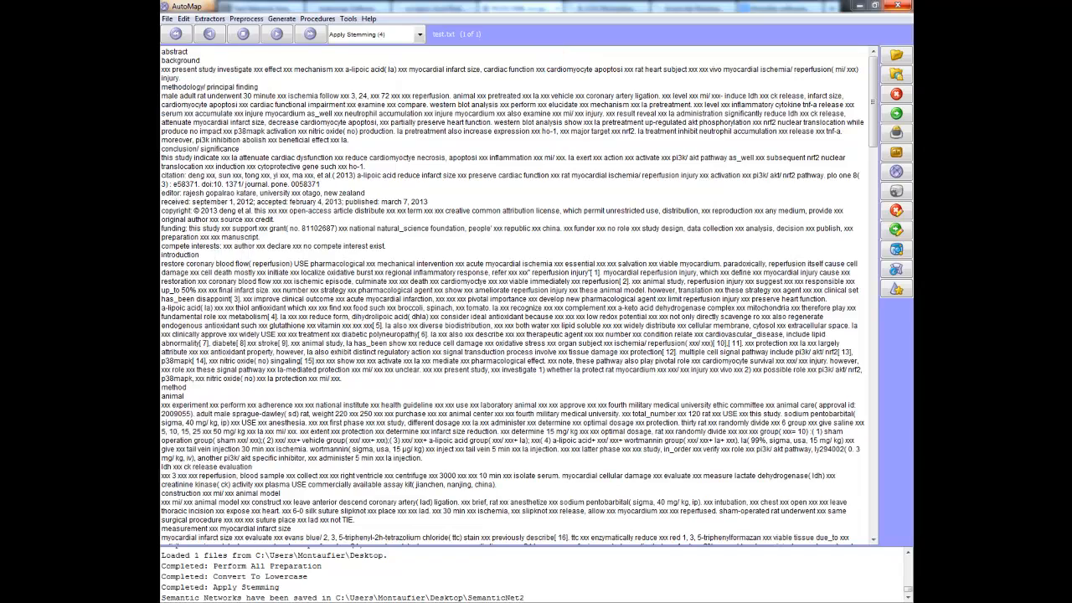
# Switch to Gephi and create a new project.
pyautogui.click(852, 10)
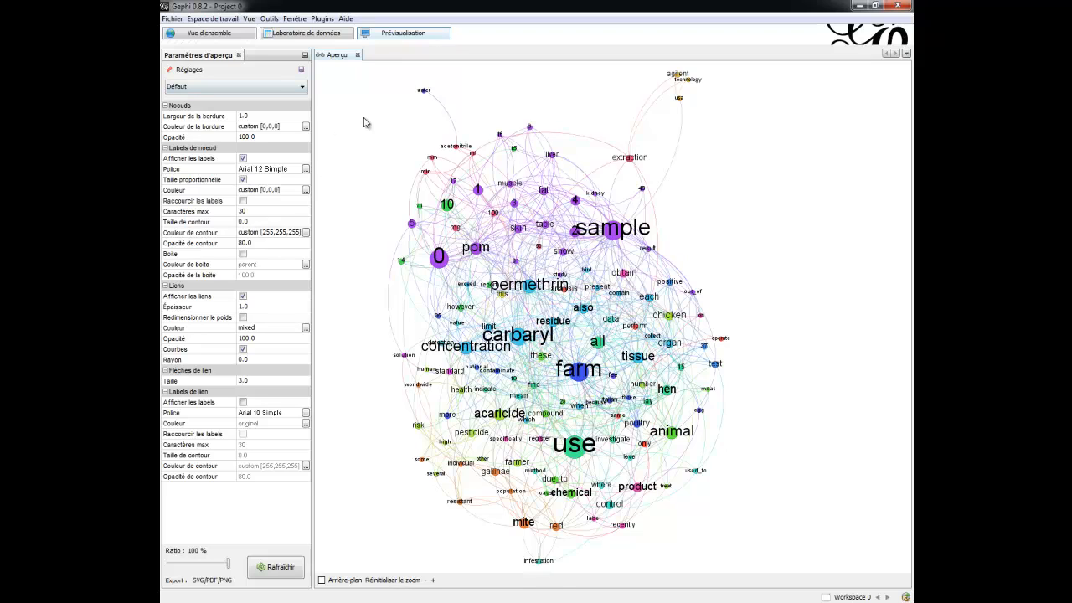
pyautogui.click(172, 19)
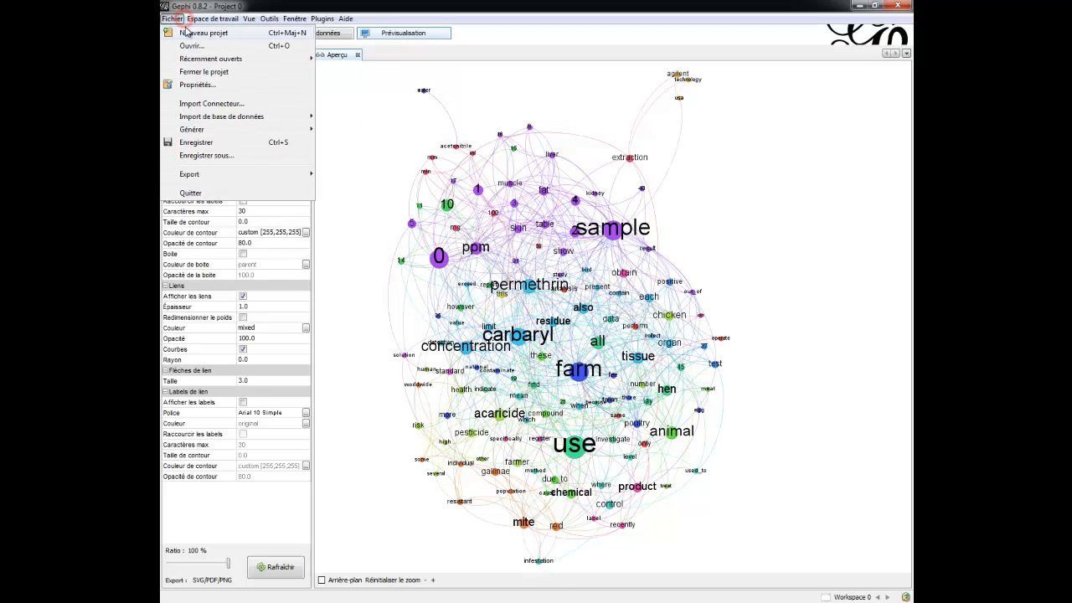
pyautogui.click(186, 28)
pyautogui.click(531, 336)
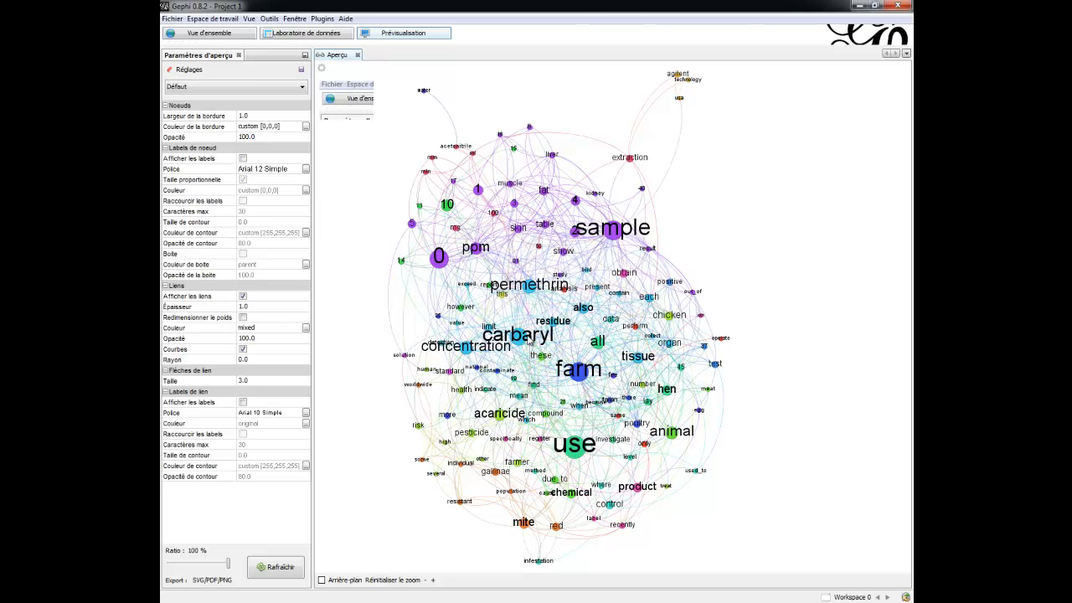
# Import SemanticNet1\Classeur2.csv in the data laboratory as an edge table with the semicolon (Point-virgule) separator and UTF-8 encoding.
pyautogui.click(319, 39)
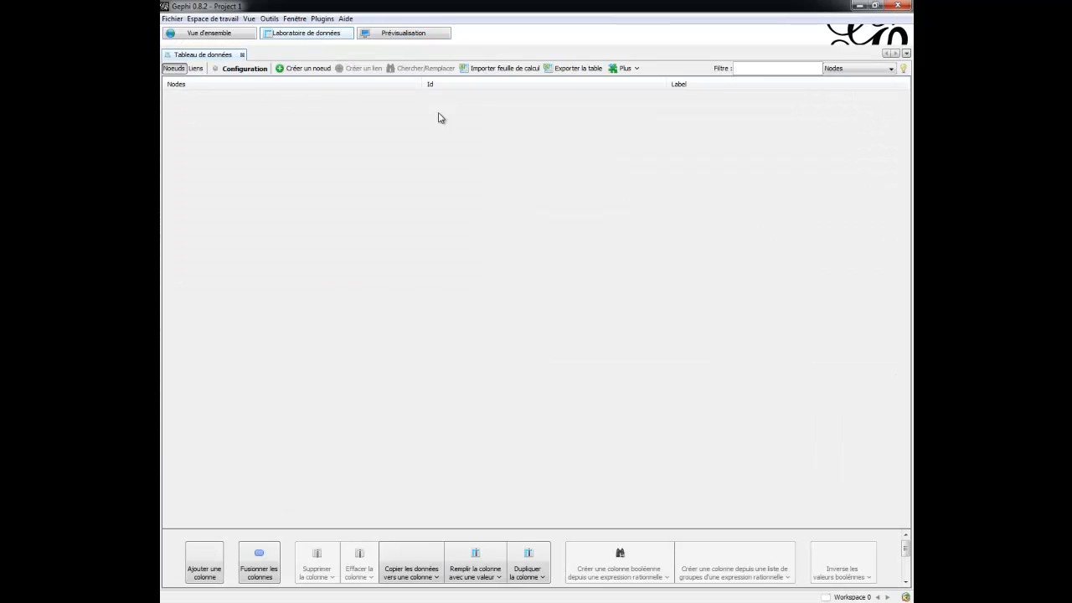
pyautogui.click(499, 72)
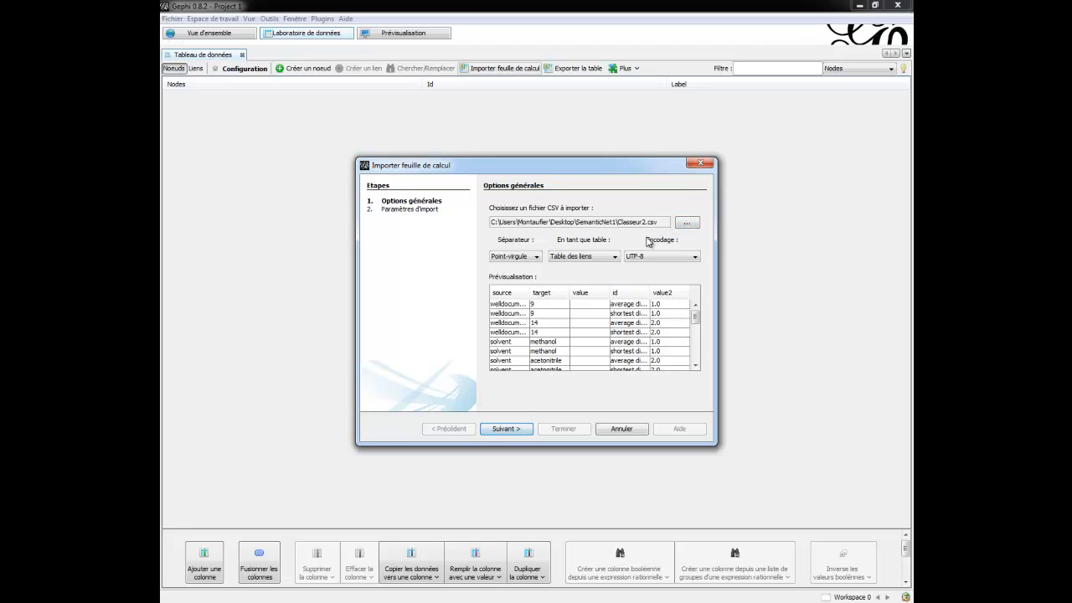
pyautogui.click(530, 258)
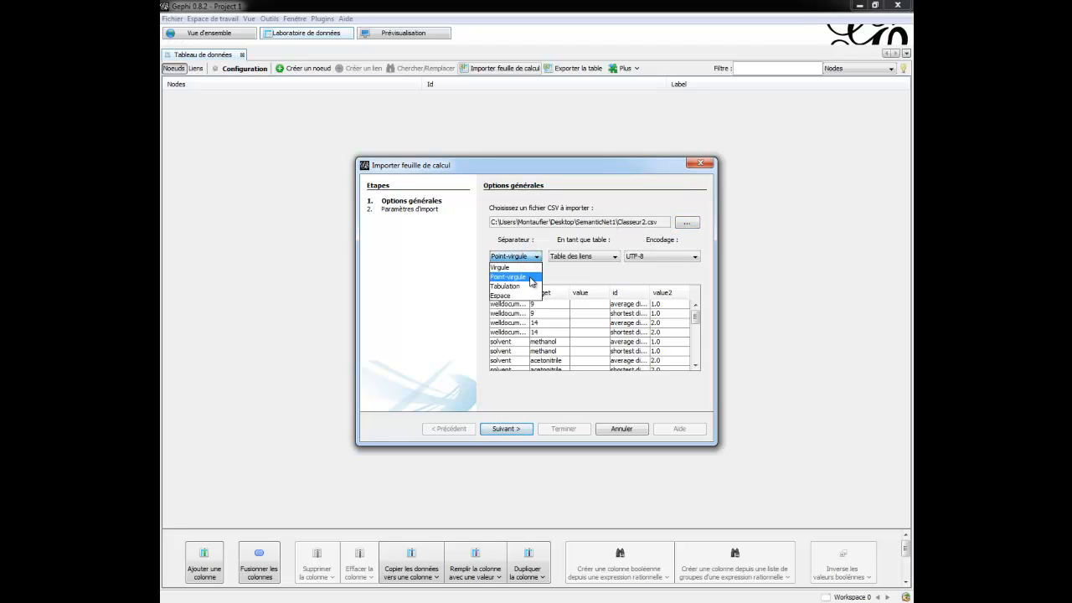
pyautogui.click(529, 276)
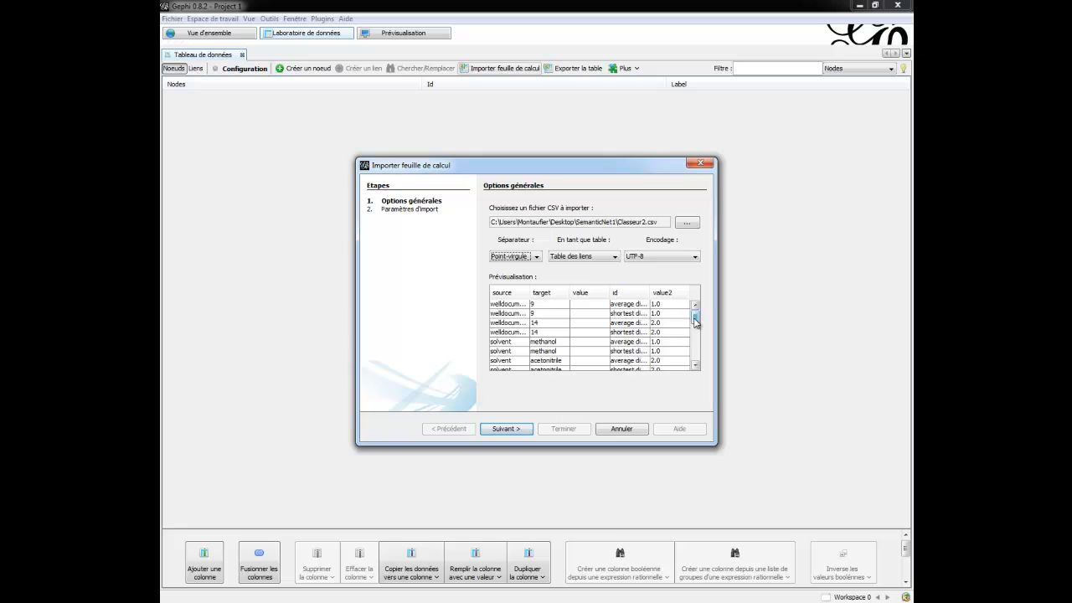
pyautogui.moveTo(695, 318)
pyautogui.mouseDown()
pyautogui.moveTo(698, 365)
pyautogui.moveTo(700, 299)
pyautogui.mouseUp()
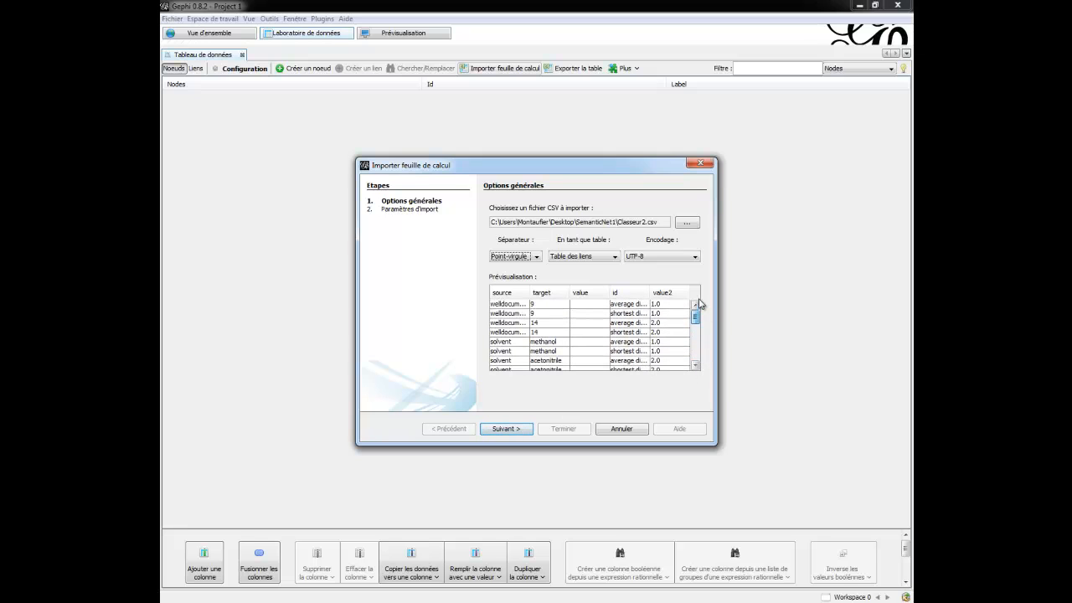
pyautogui.click(506, 428)
pyautogui.click(573, 429)
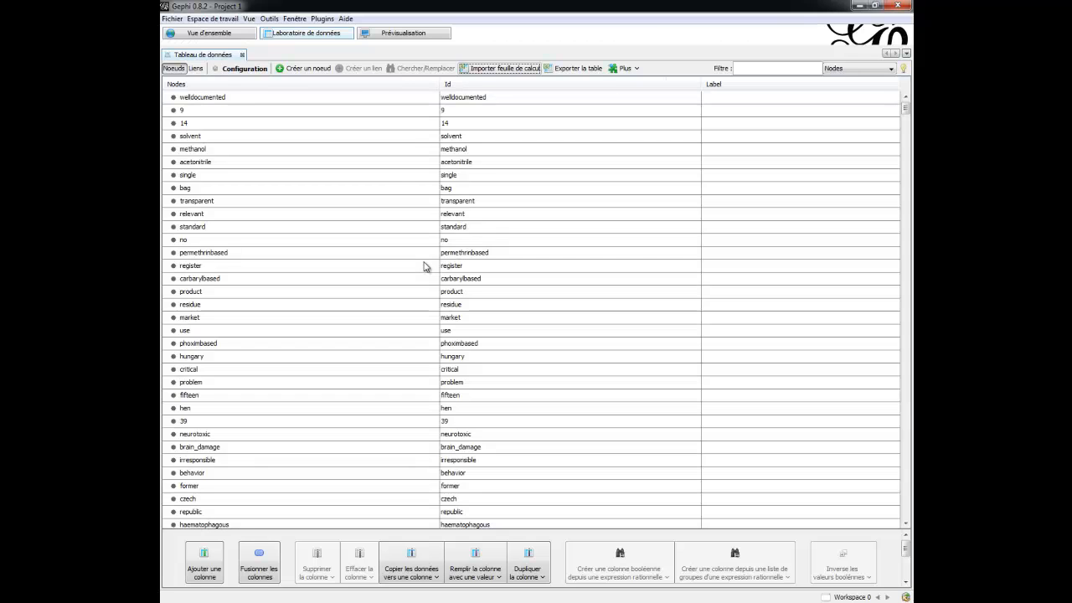
# Compute the weighted degree (Degré pondéré) statistic for the imported graph in the overview and close its report.
pyautogui.click(198, 38)
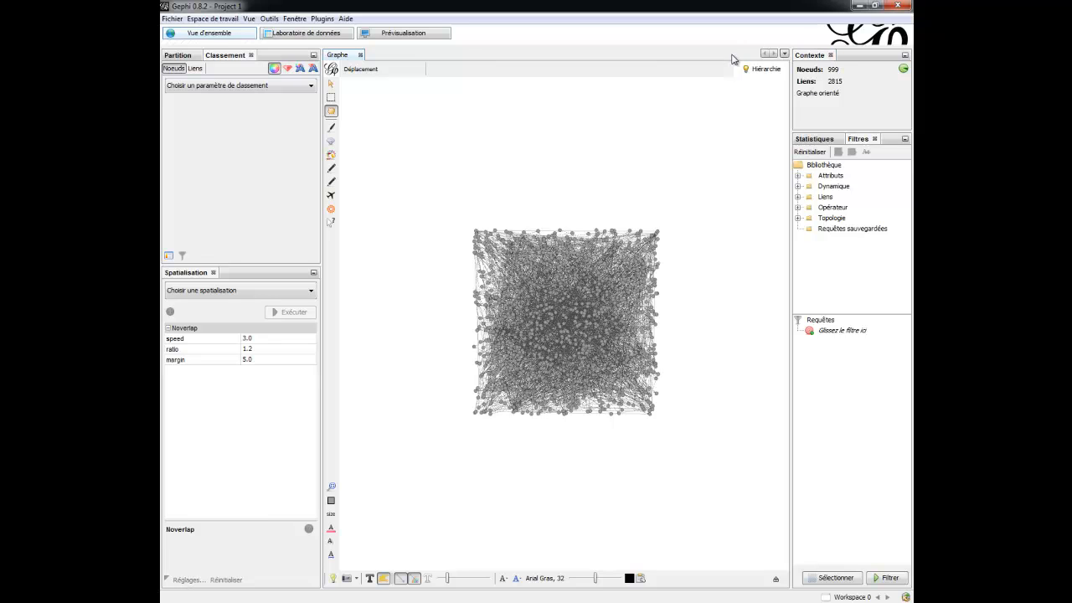
pyautogui.scroll(3, 554, 327)
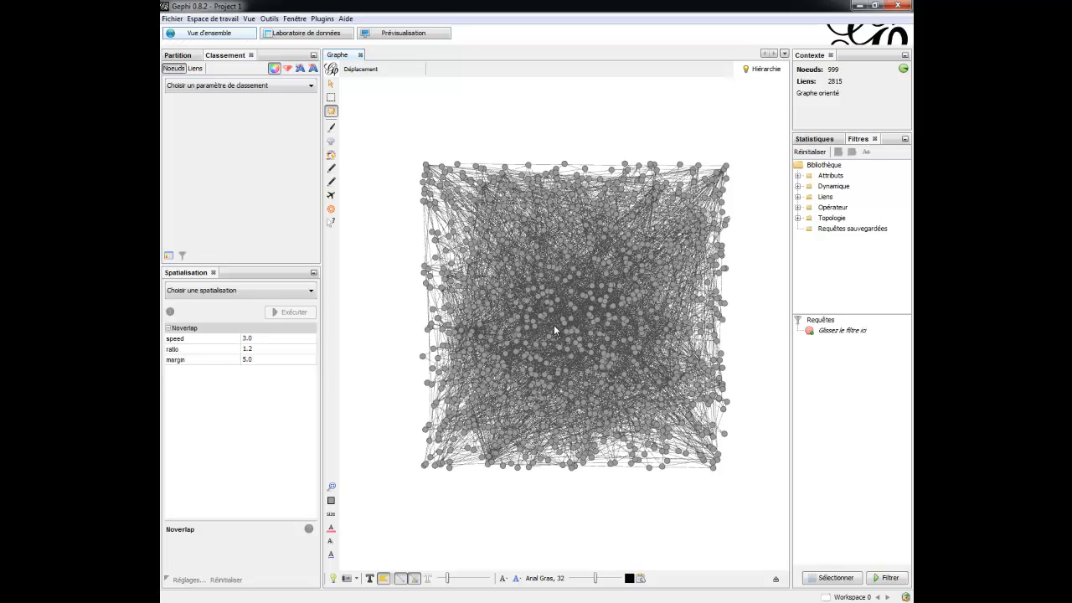
pyautogui.click(811, 139)
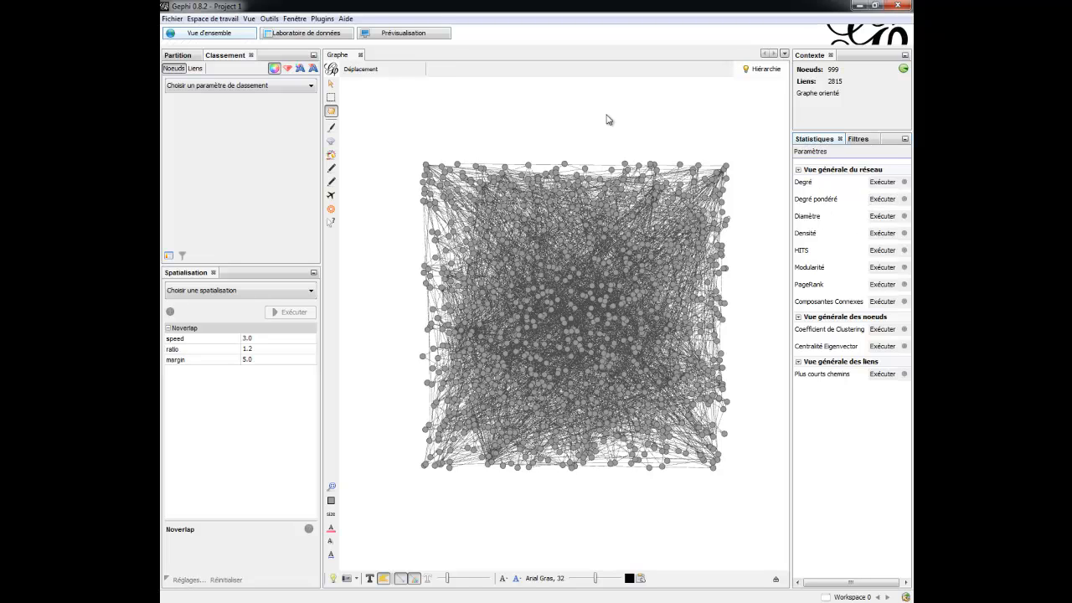
pyautogui.click(883, 199)
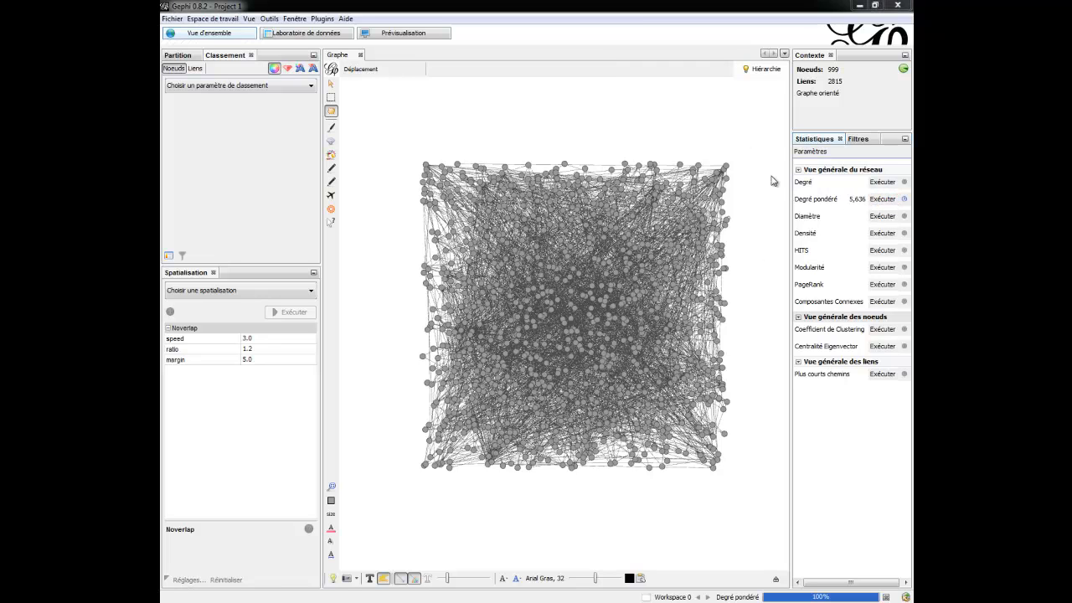
pyautogui.click(711, 459)
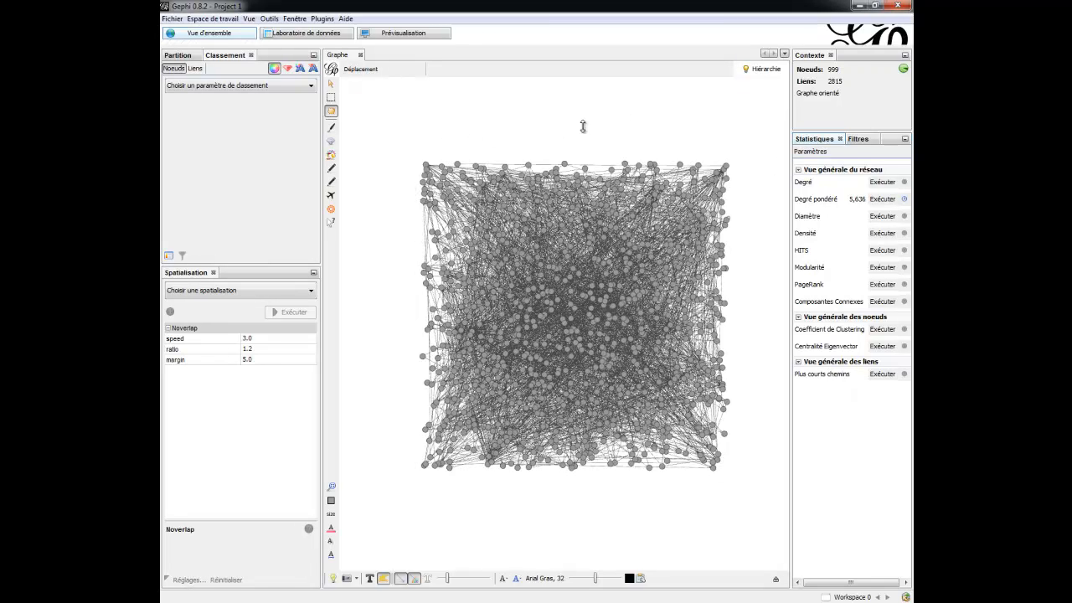
# Filter the graph with the topology degree range filter (Plage de degrés), keeping nodes with degrees from 8 to 85.
pyautogui.click(858, 139)
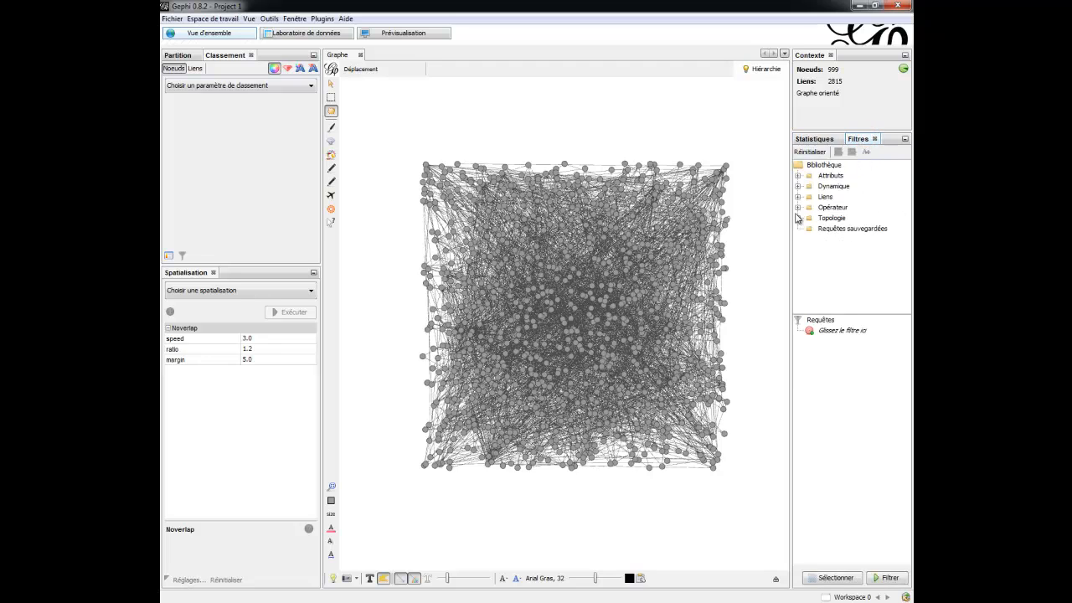
pyautogui.click(798, 218)
pyautogui.moveTo(842, 242); pyautogui.dragTo(835, 343)
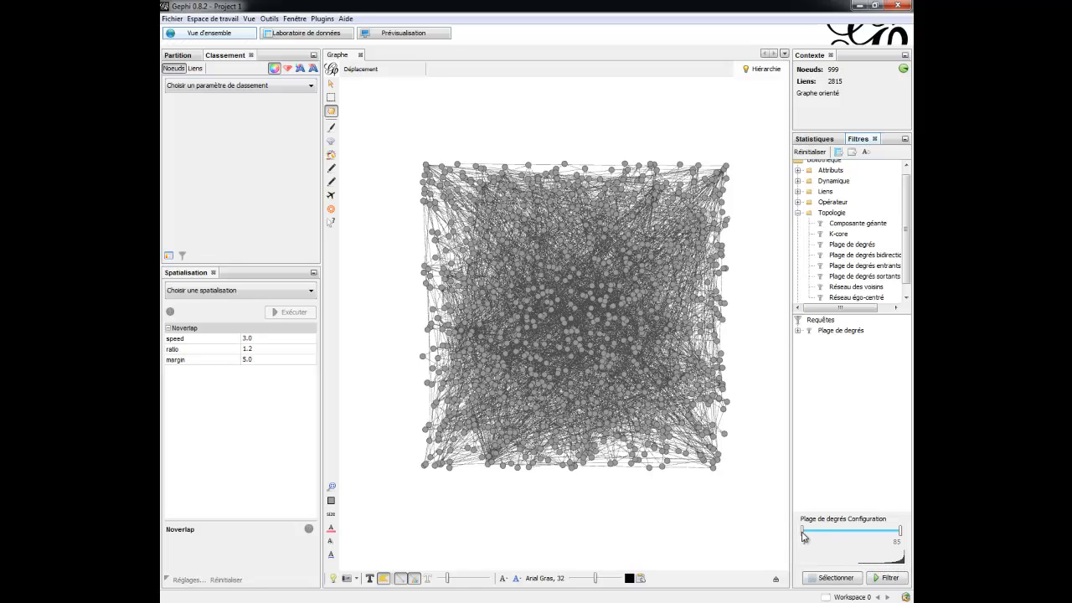
pyautogui.moveTo(803, 531); pyautogui.dragTo(812, 533)
pyautogui.click(881, 578)
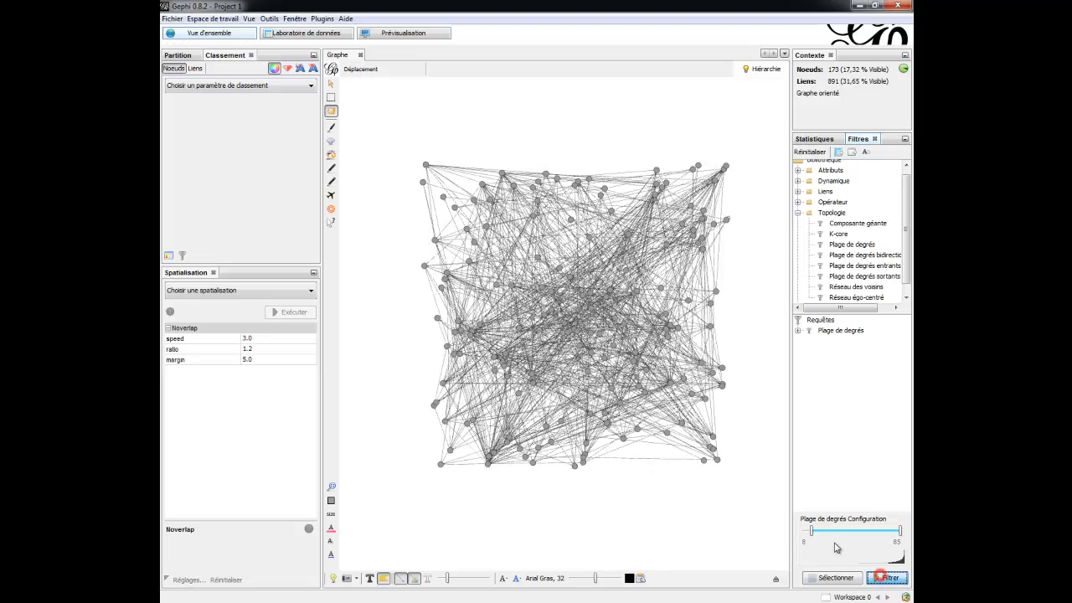
pyautogui.click(810, 533)
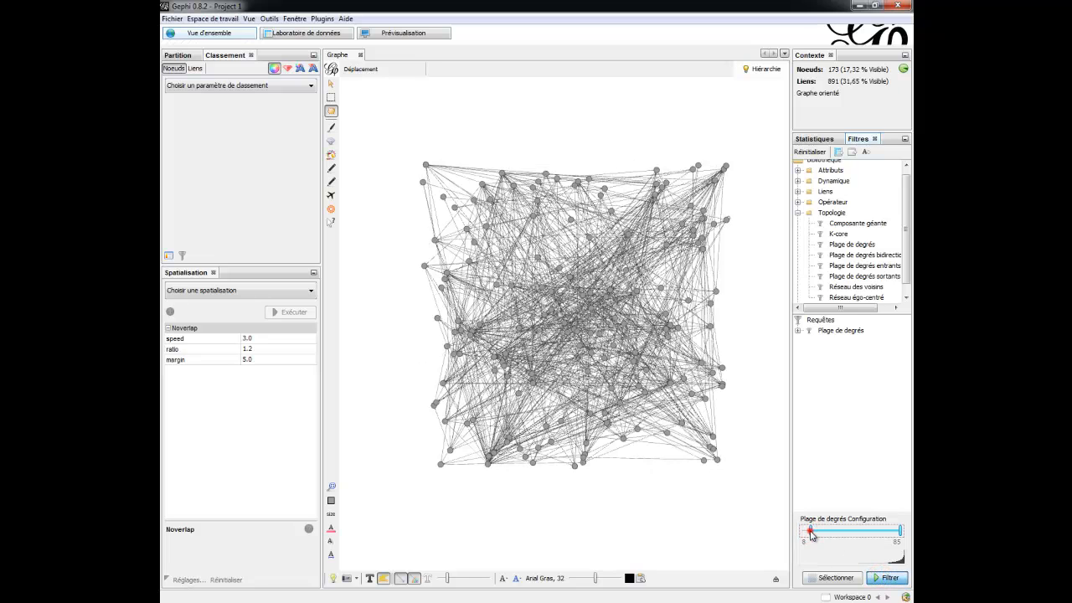
pyautogui.moveTo(811, 535); pyautogui.dragTo(813, 536)
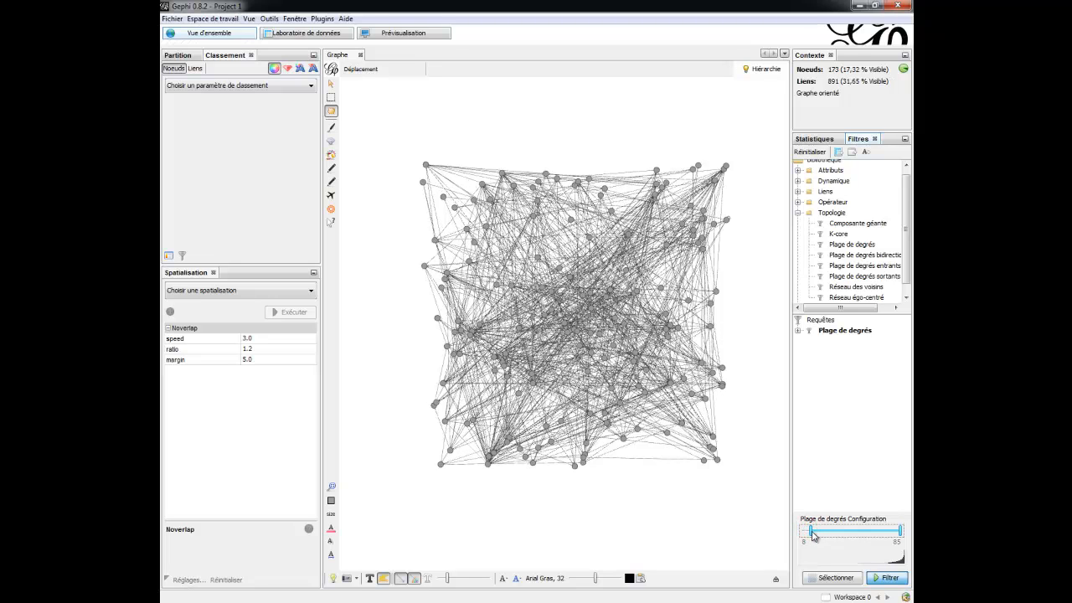
pyautogui.click(883, 581)
pyautogui.click(884, 580)
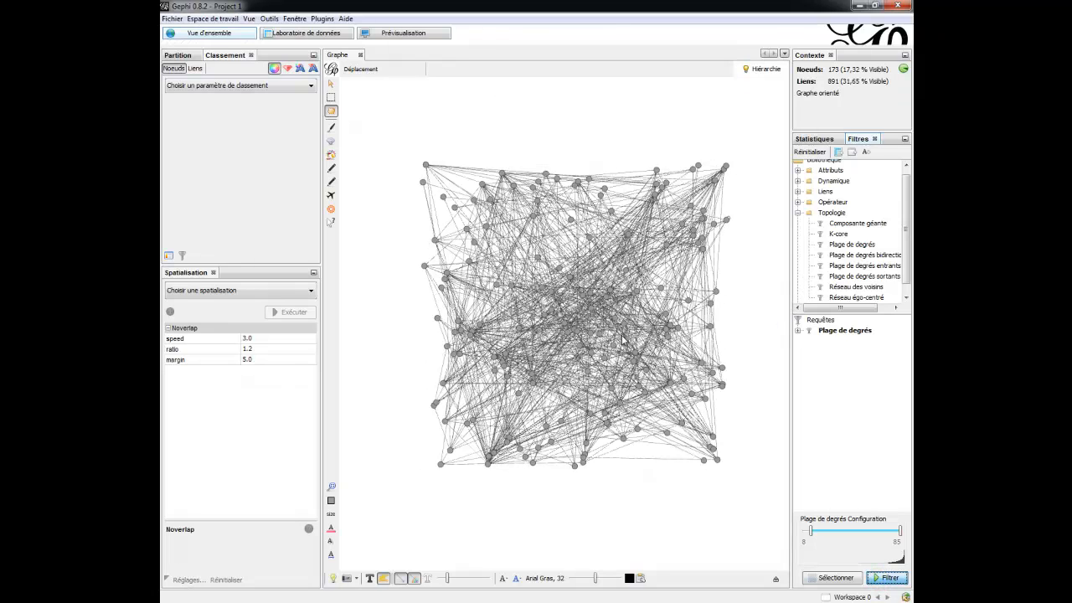
# Choose the Force Atlas layout and set its repulsion force to 200000 and attraction force to 50.
pyautogui.click(199, 290)
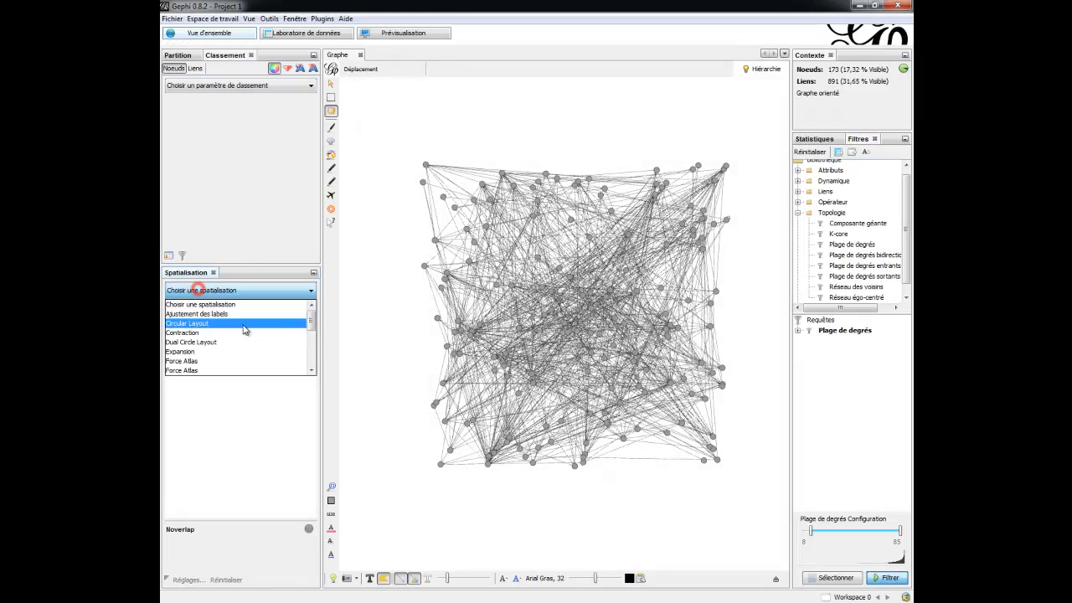
pyautogui.click(241, 360)
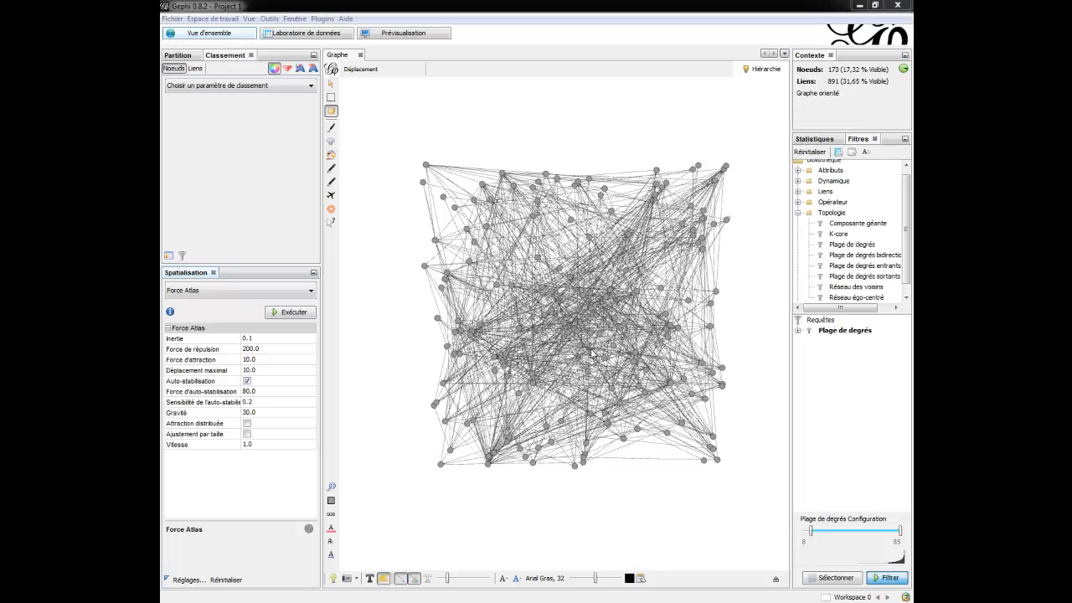
pyautogui.click(251, 348)
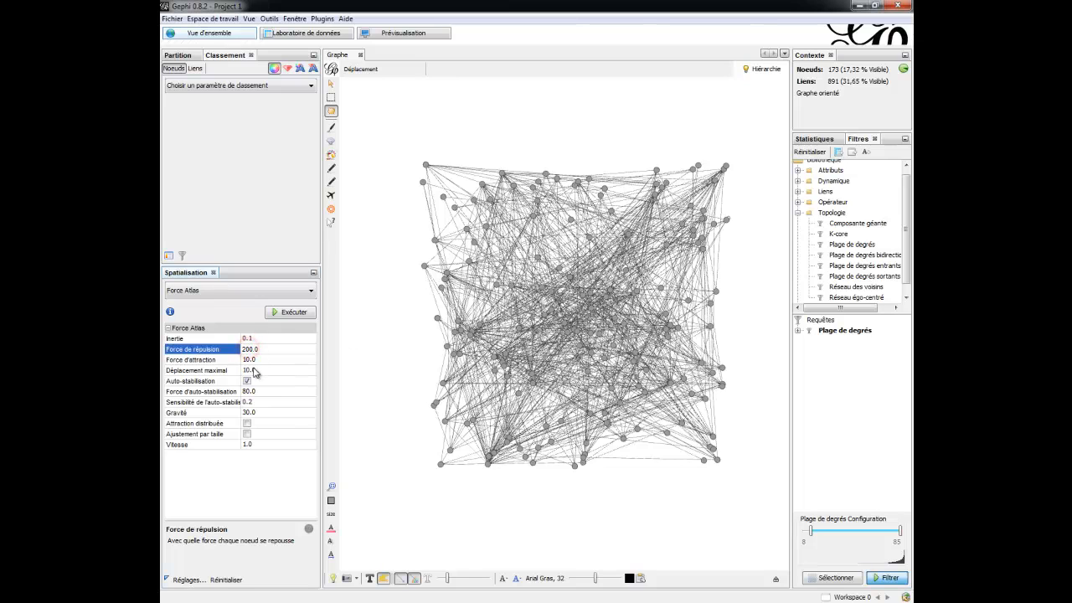
pyautogui.write('000')
pyautogui.click(247, 359)
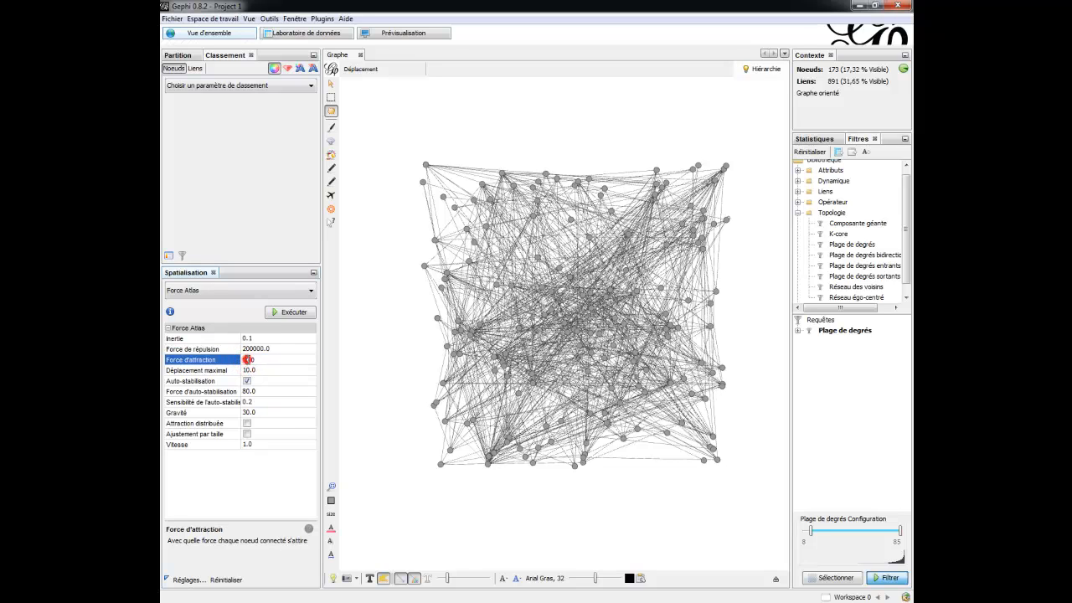
pyautogui.press('BackSpace')
pyautogui.write('5')
# Turn off Force Atlas auto-stabilisation and set the maximum displacement to 1.0 and the gravity to 80.
pyautogui.click(248, 381)
pyautogui.click(249, 370)
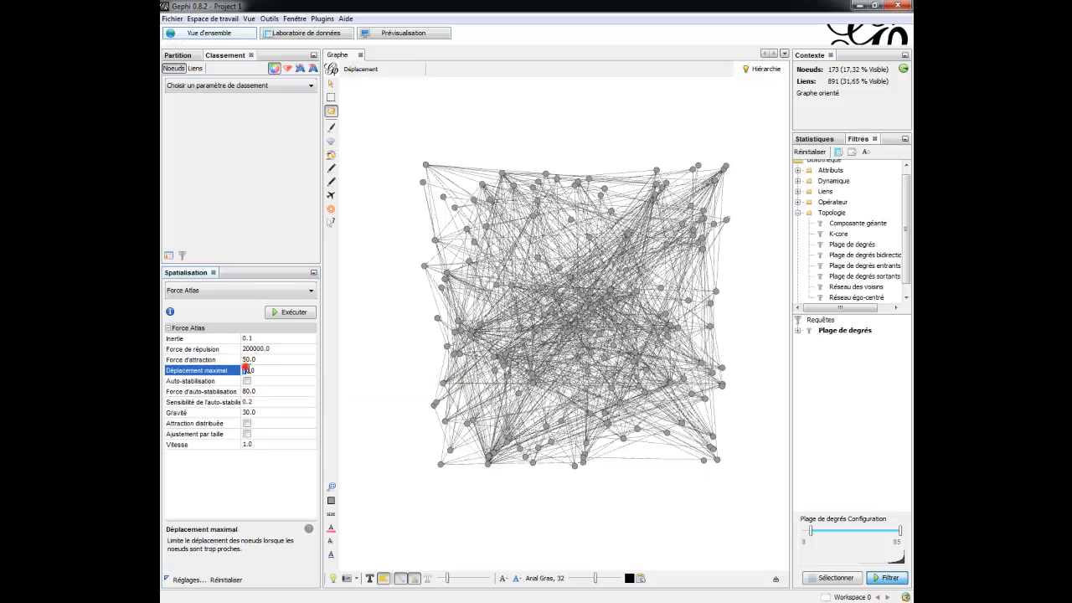
pyautogui.press('BackSpace')
pyautogui.click(244, 414)
pyautogui.moveTo(247, 413); pyautogui.dragTo(238, 415)
pyautogui.write('8')
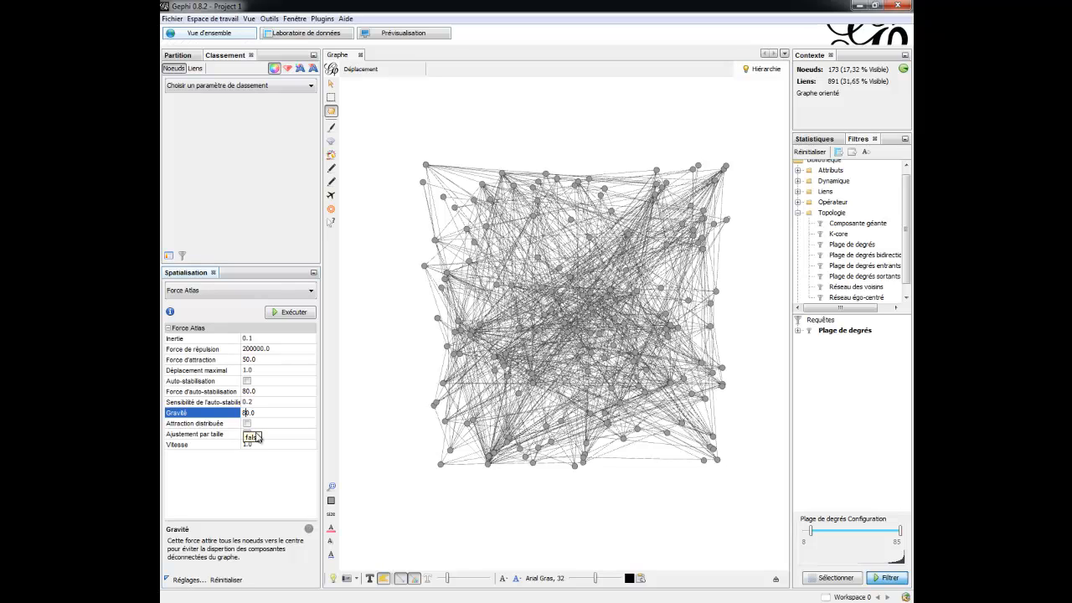
# Enable adjustment by size (Ajustement par taille), set the speed to 5.0, and run Force Atlas until the nodes spread out before stopping it.
pyautogui.click(247, 434)
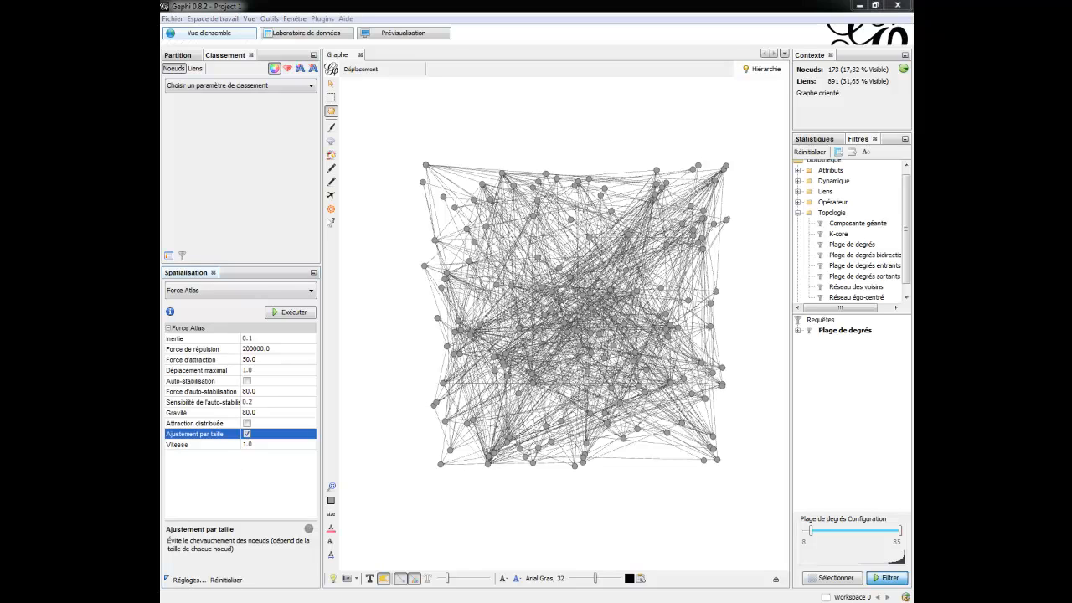
pyautogui.click(408, 446)
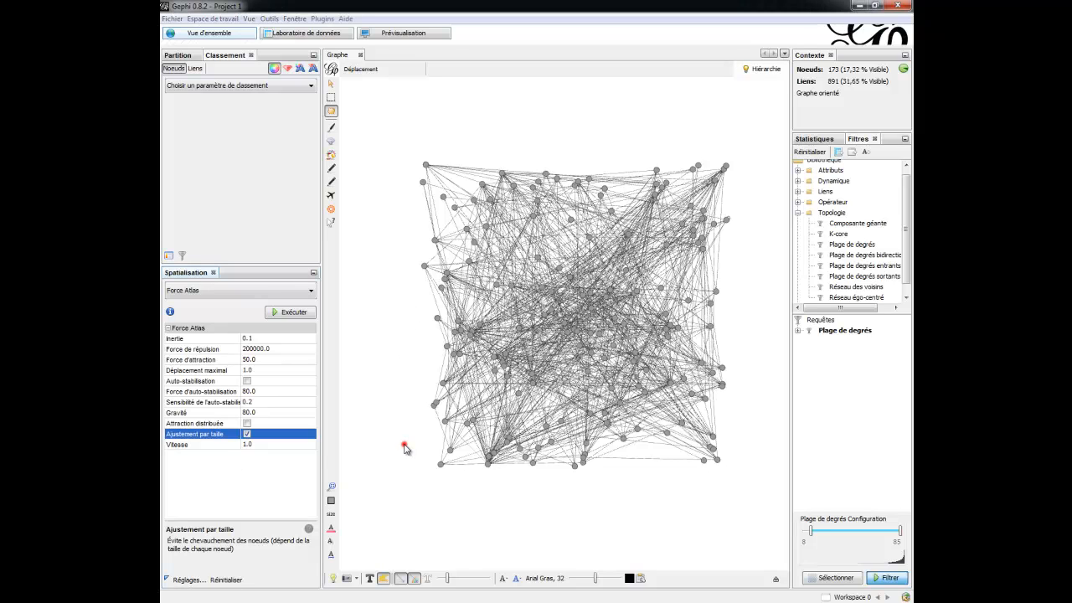
pyautogui.click(248, 444)
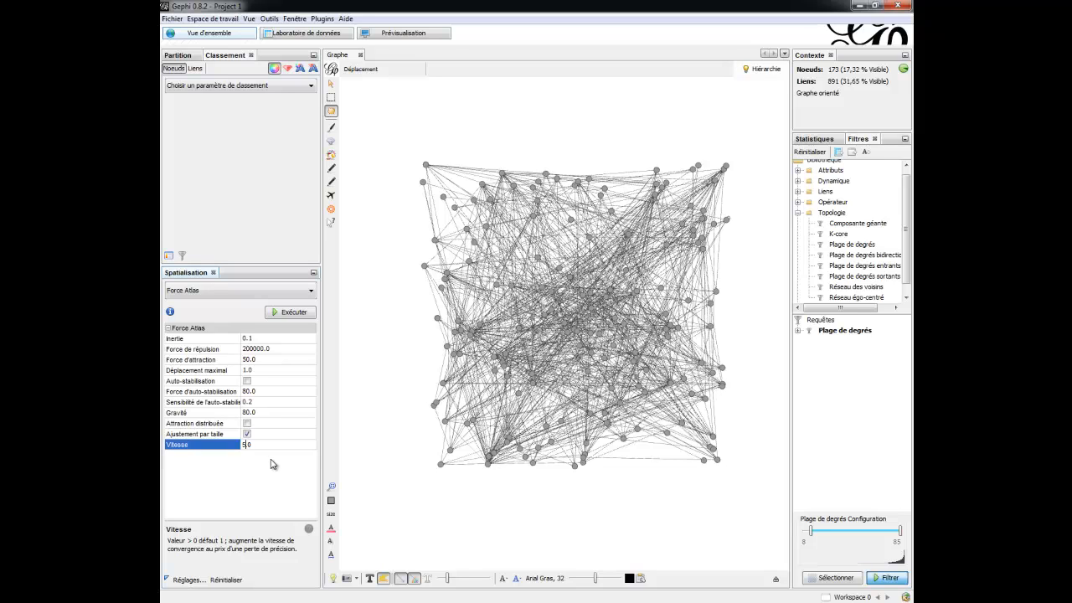
pyautogui.click(285, 312)
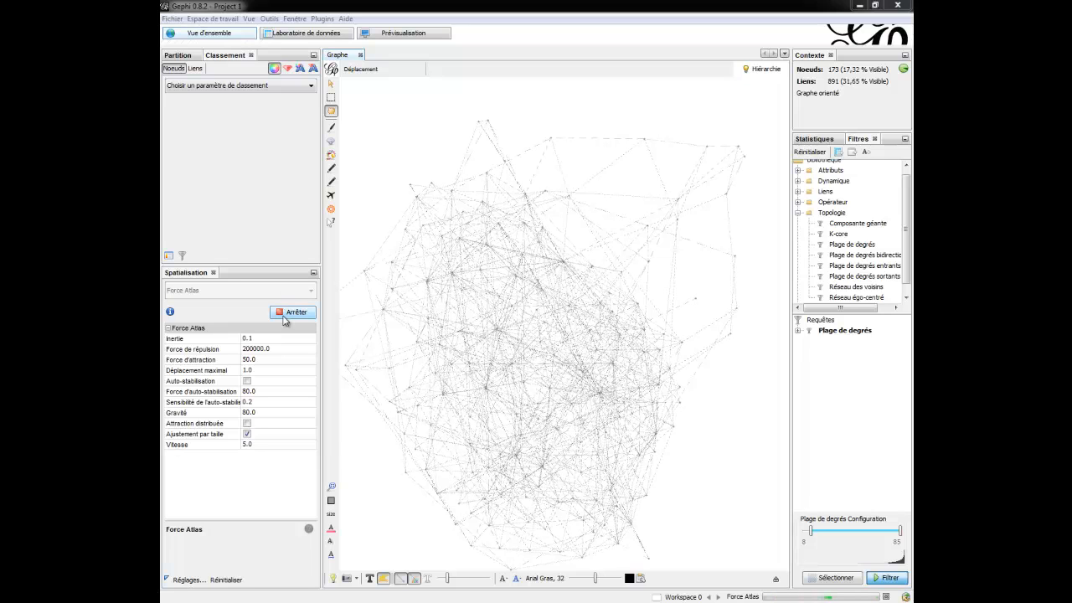
pyautogui.click(285, 318)
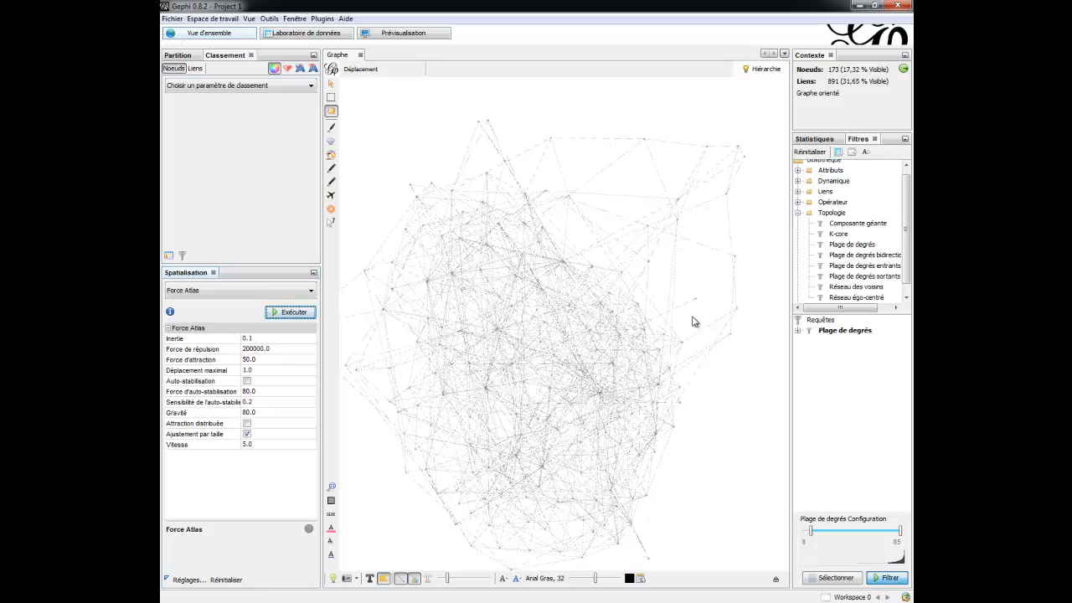
# Compute the eigenvector centrality statistic as a directed network with 100 iterations, review its distribution report and close it.
pyautogui.click(798, 214)
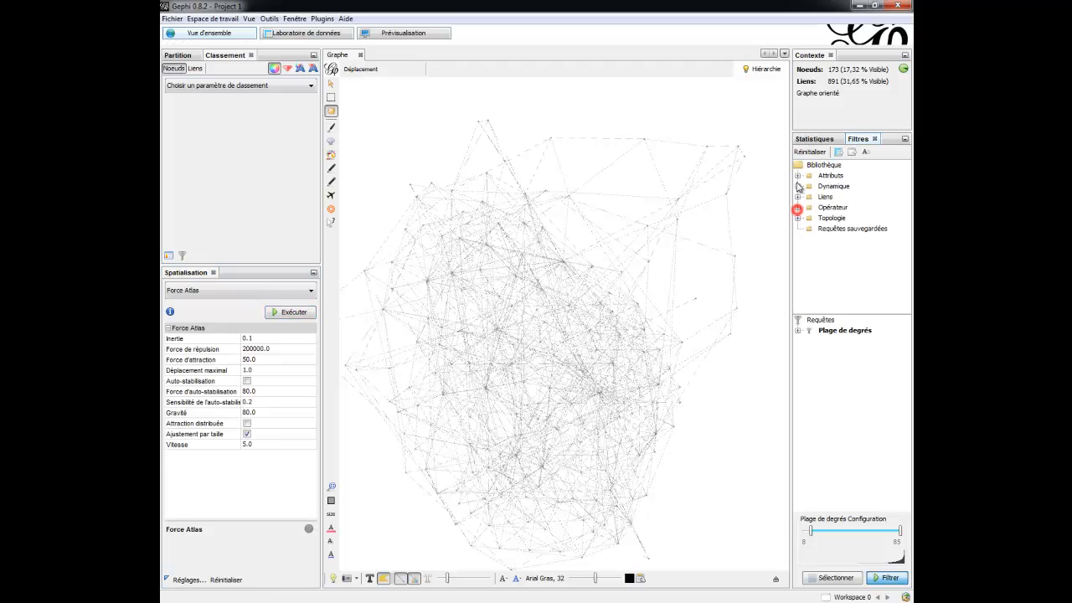
pyautogui.click(814, 139)
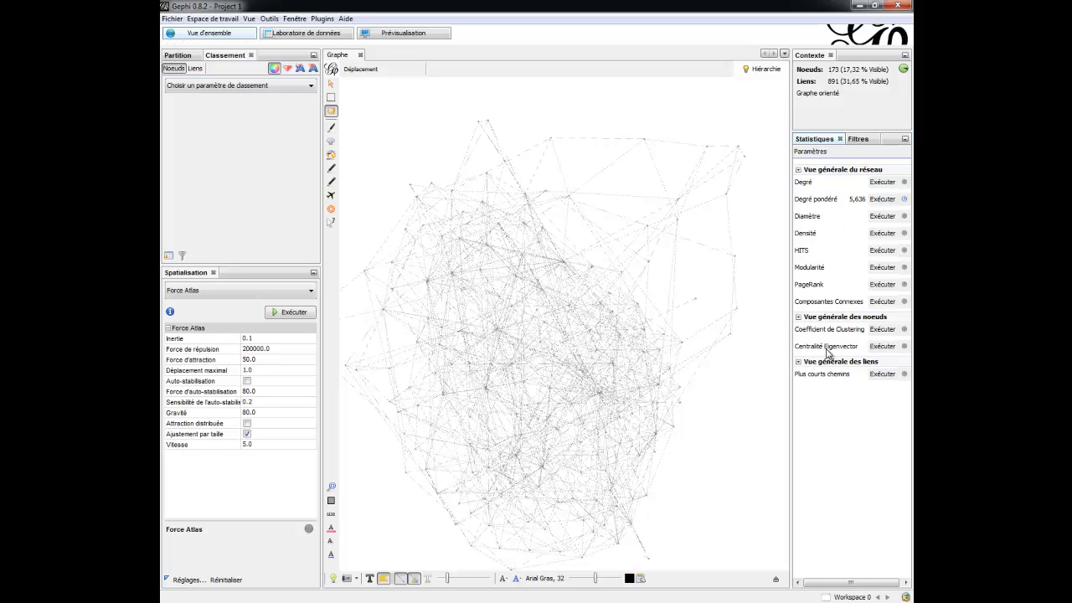
pyautogui.click(883, 346)
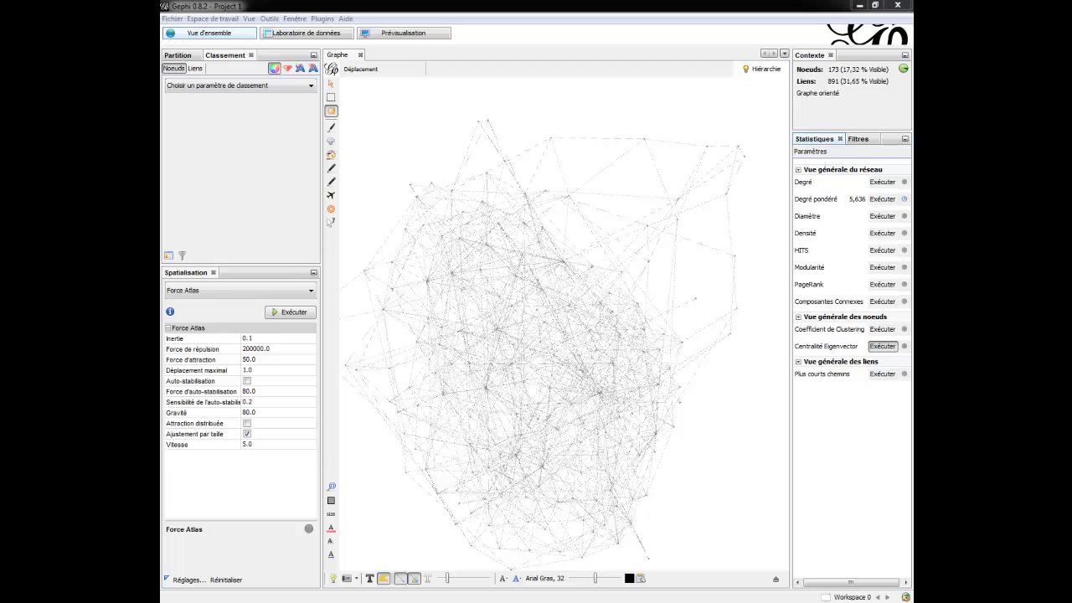
pyautogui.click(646, 427)
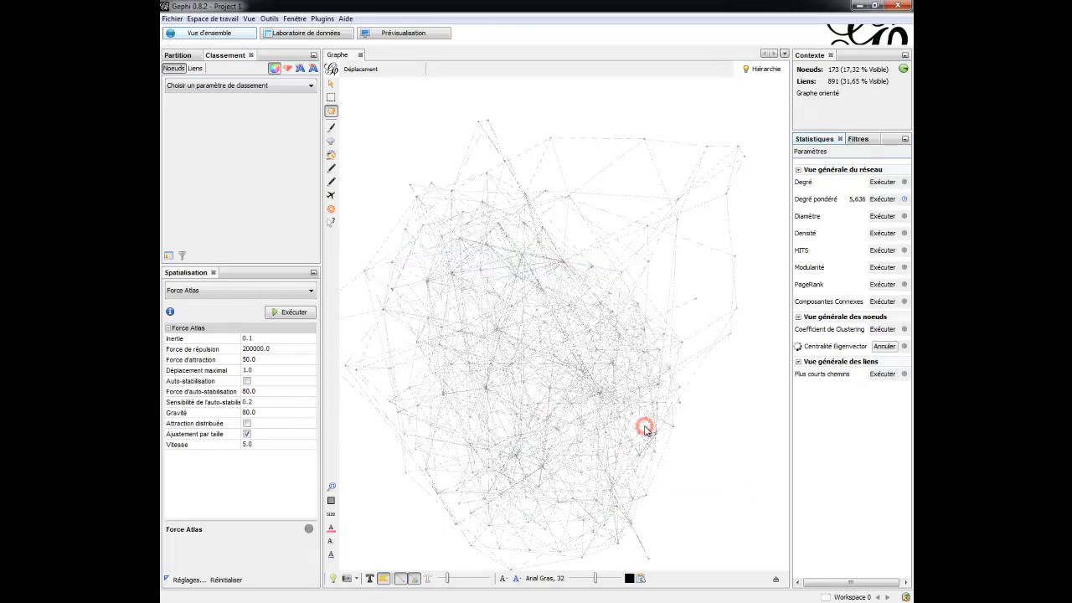
pyautogui.moveTo(729, 383); pyautogui.dragTo(731, 434)
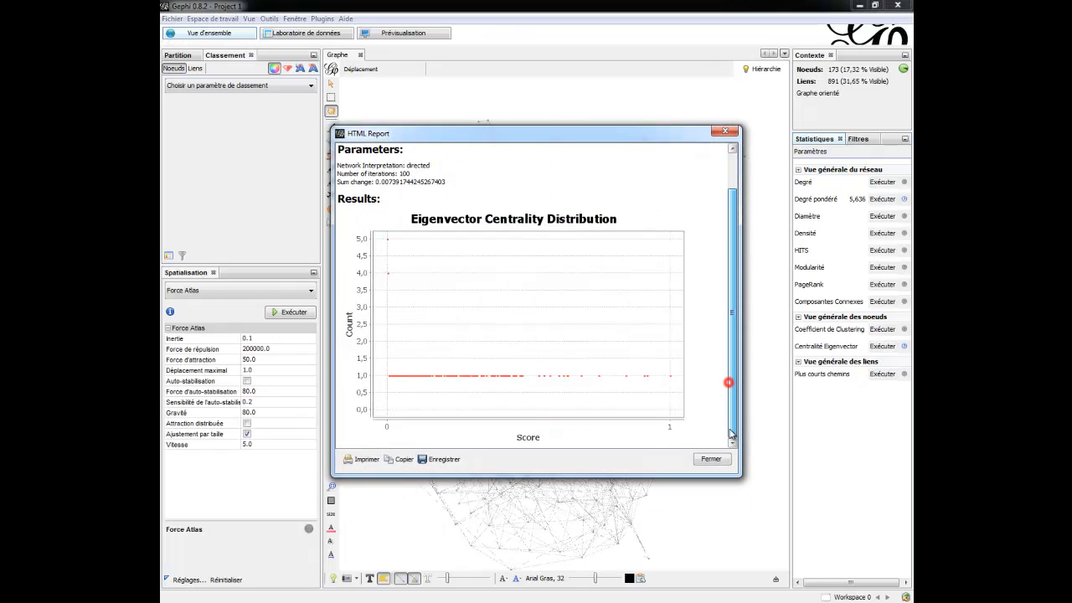
pyautogui.click(711, 459)
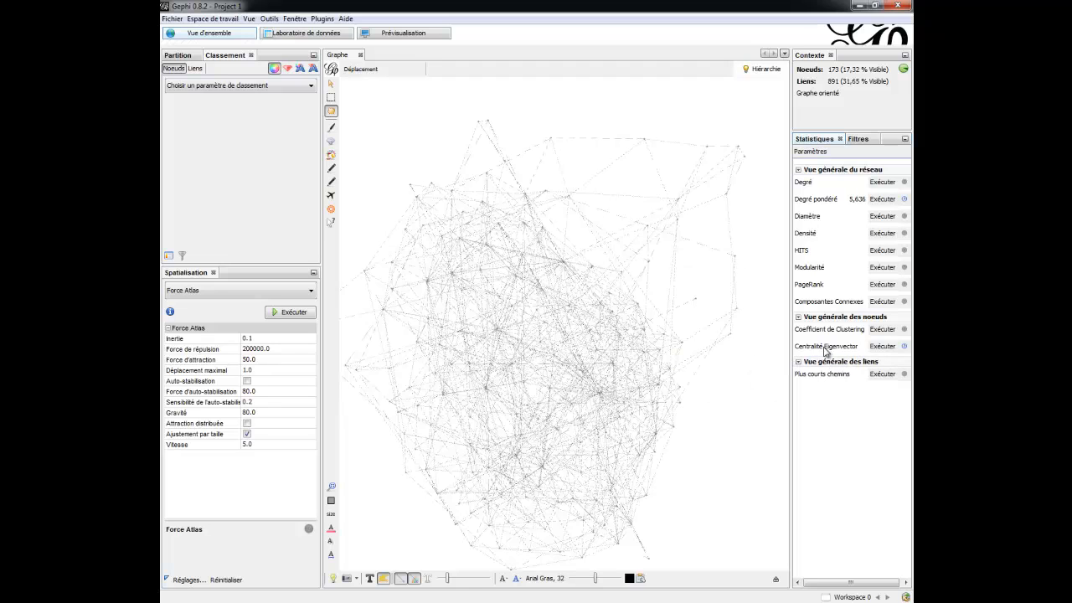
# Compute modularity with randomization and edge weights enabled at resolution 1.0, and close its report.
pyautogui.click(848, 441)
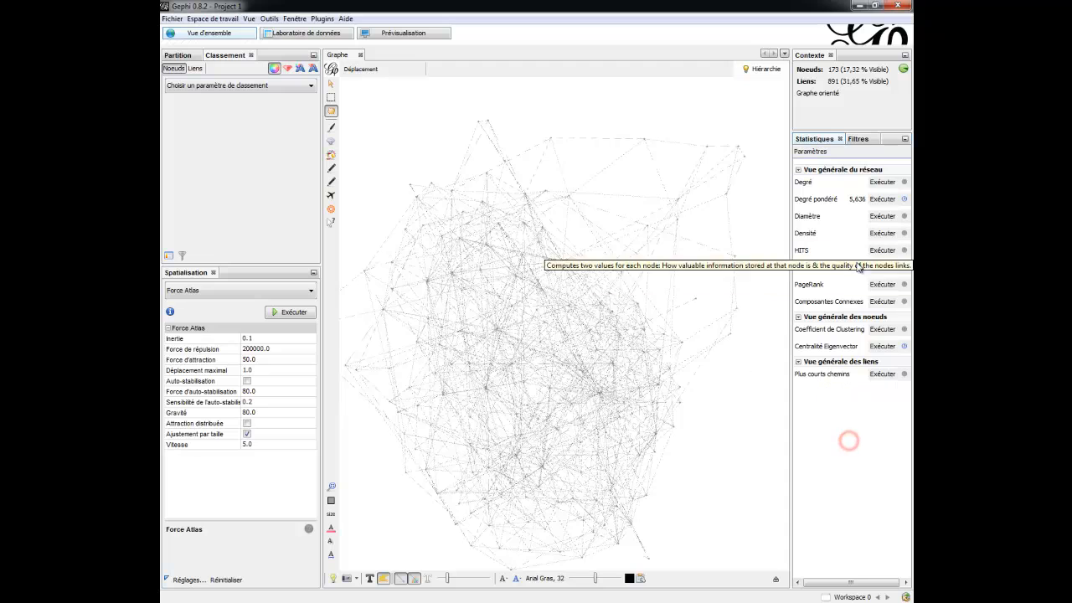
pyautogui.click(882, 268)
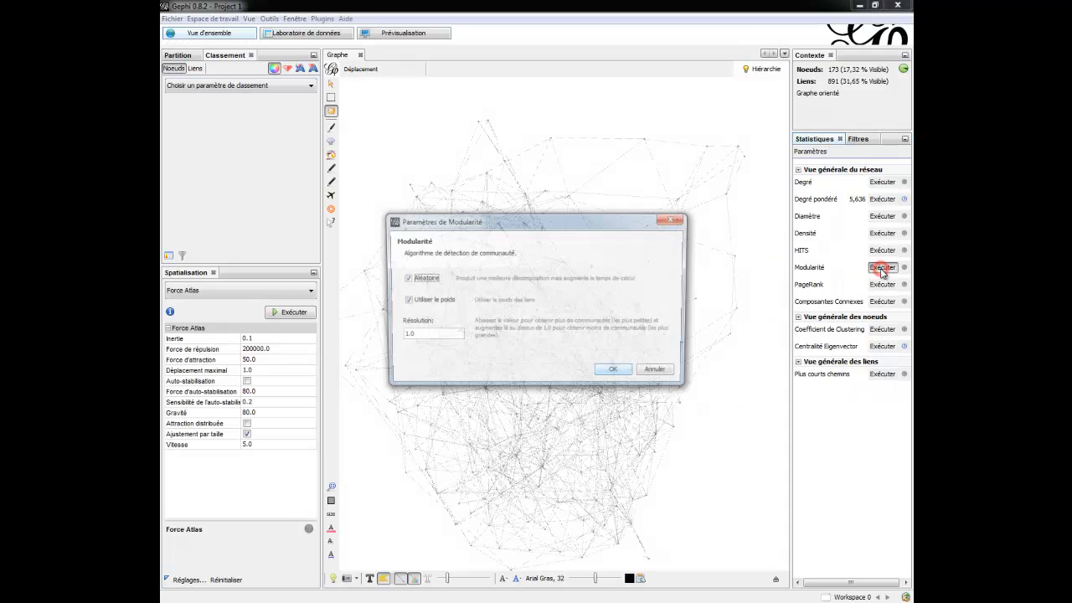
pyautogui.click(624, 369)
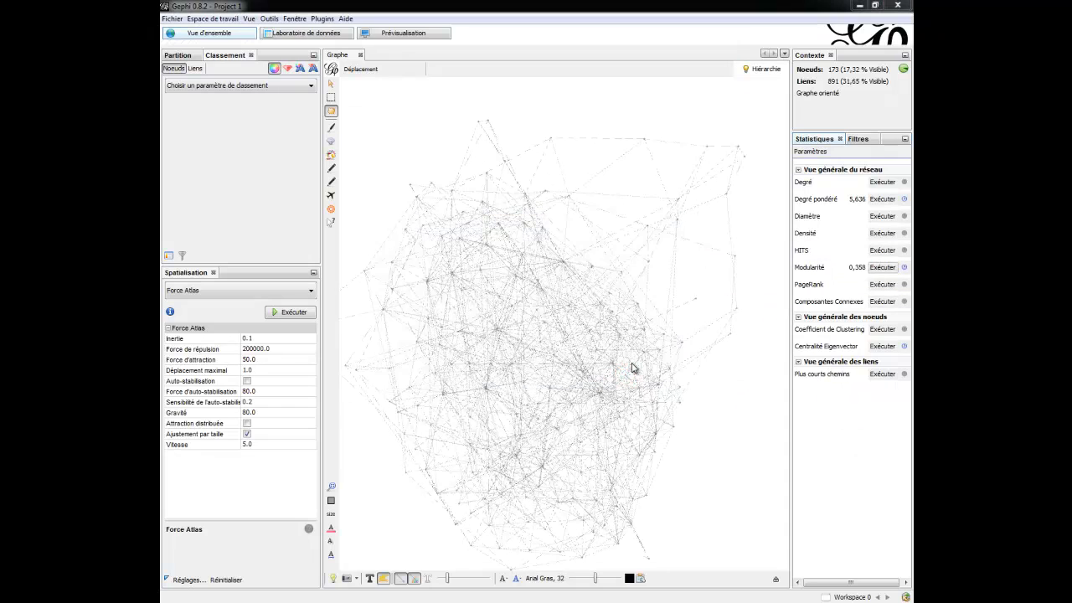
pyautogui.click(711, 458)
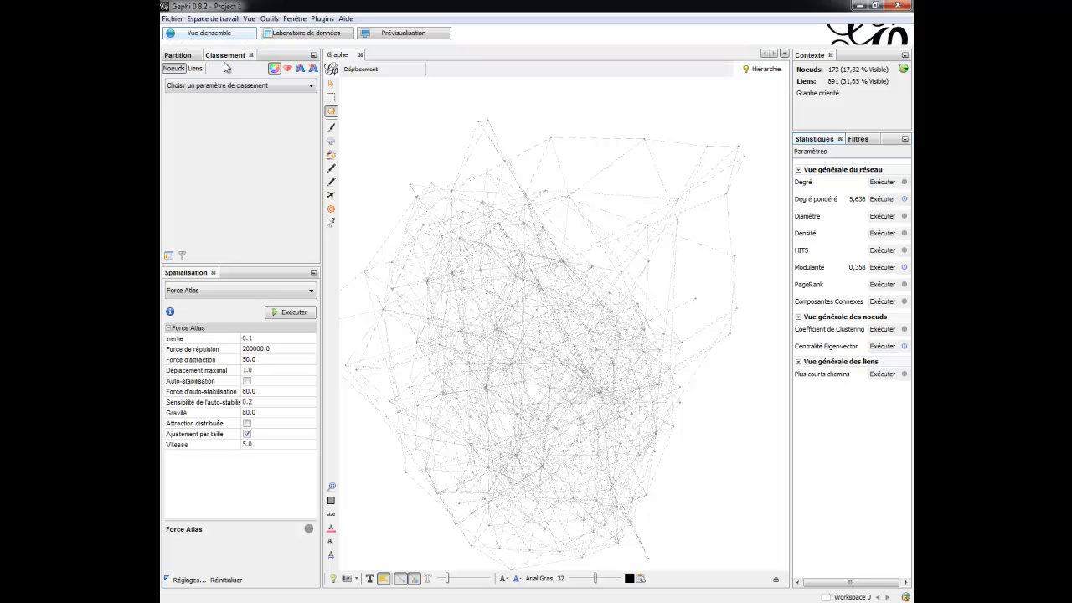
# Size the nodes by Eigenvector Centrality, from a minimum of 10 to a maximum of 100.
pyautogui.click(286, 69)
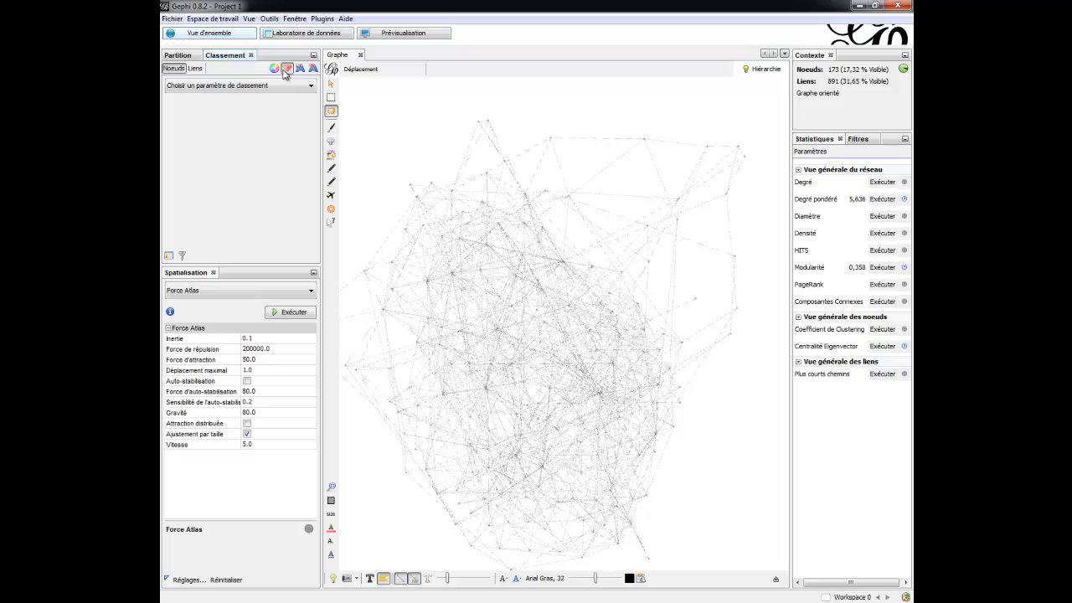
pyautogui.click(239, 88)
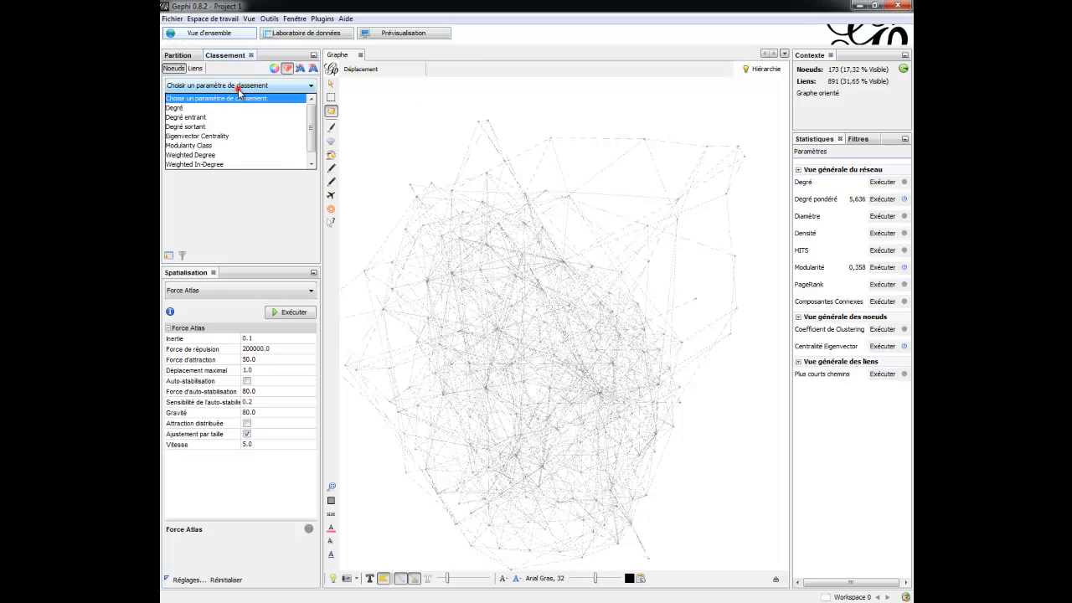
pyautogui.click(310, 165)
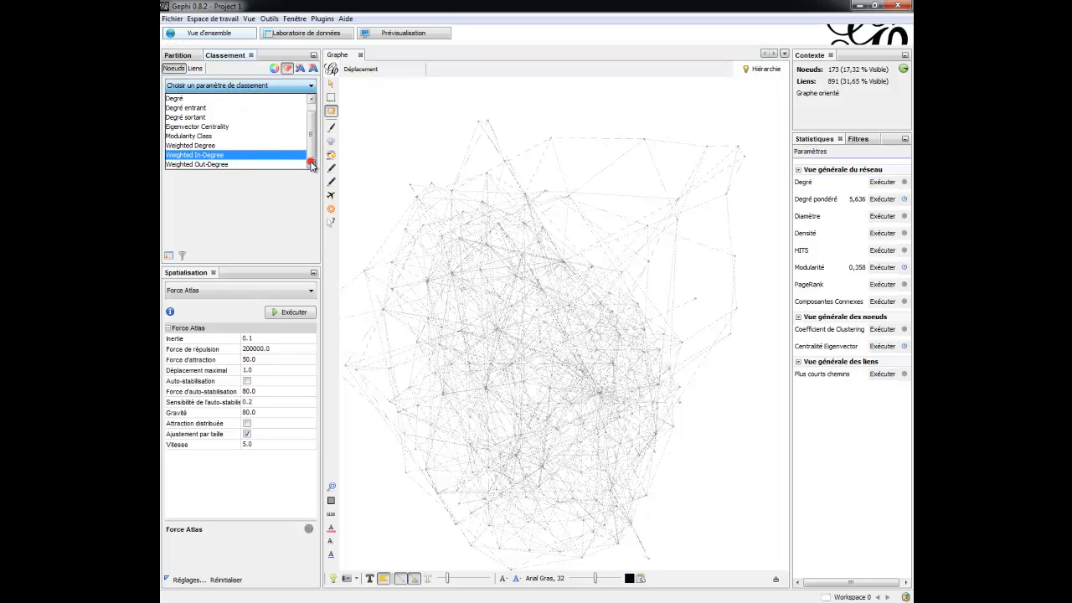
pyautogui.click(255, 128)
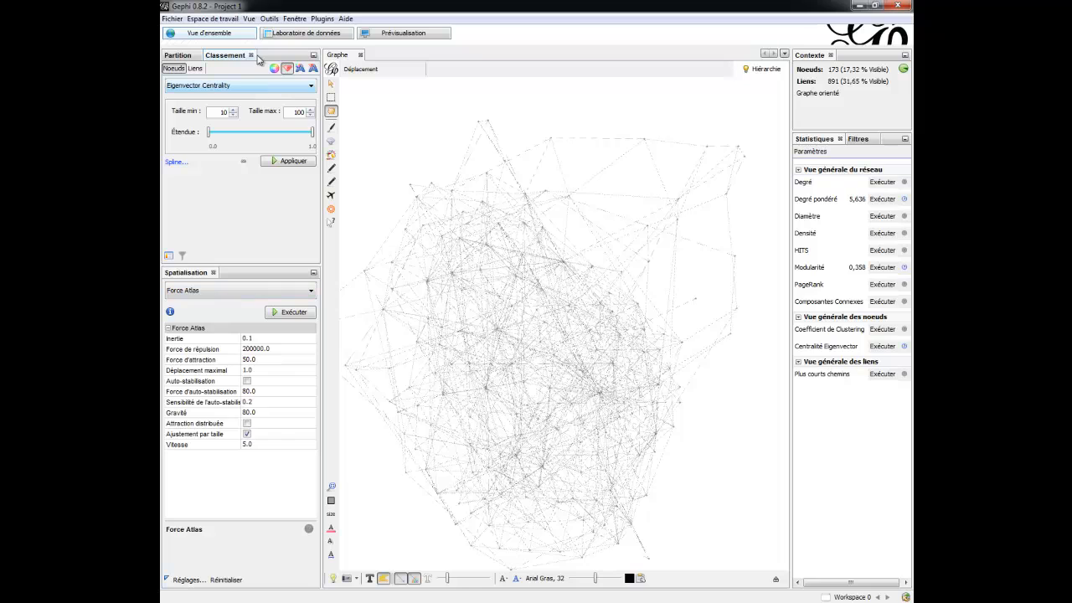
pyautogui.click(285, 164)
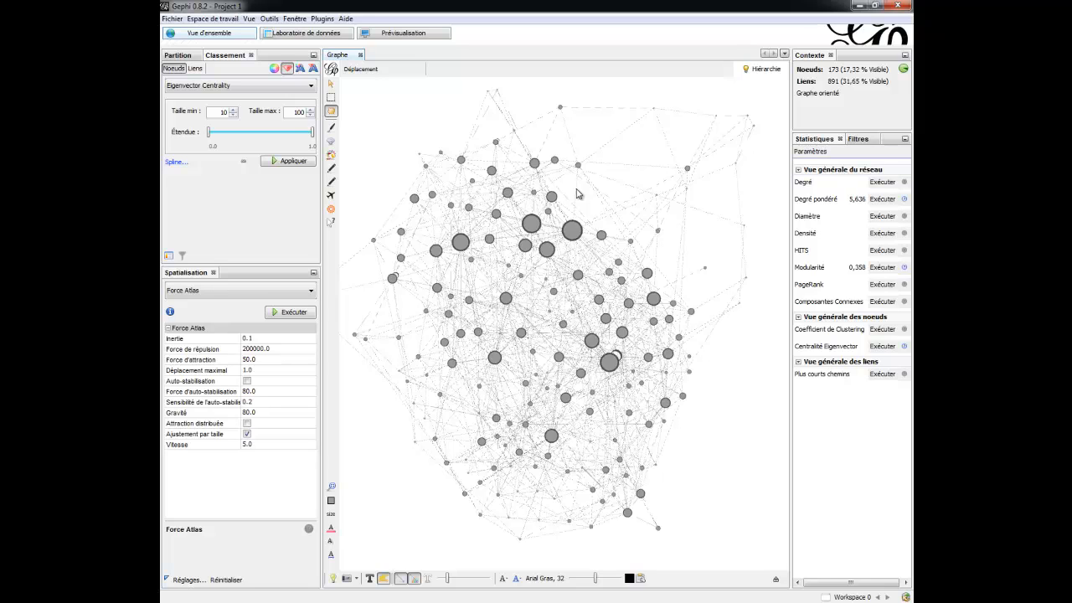
# Refresh the node partition parameters and color the nodes by Modularity Class.
pyautogui.click(176, 54)
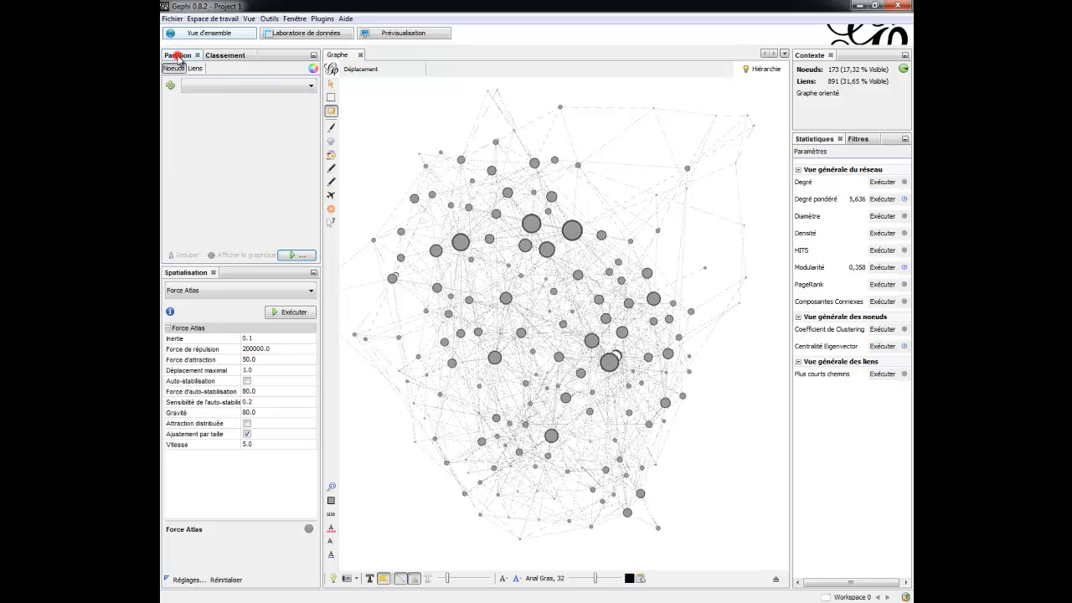
pyautogui.click(170, 84)
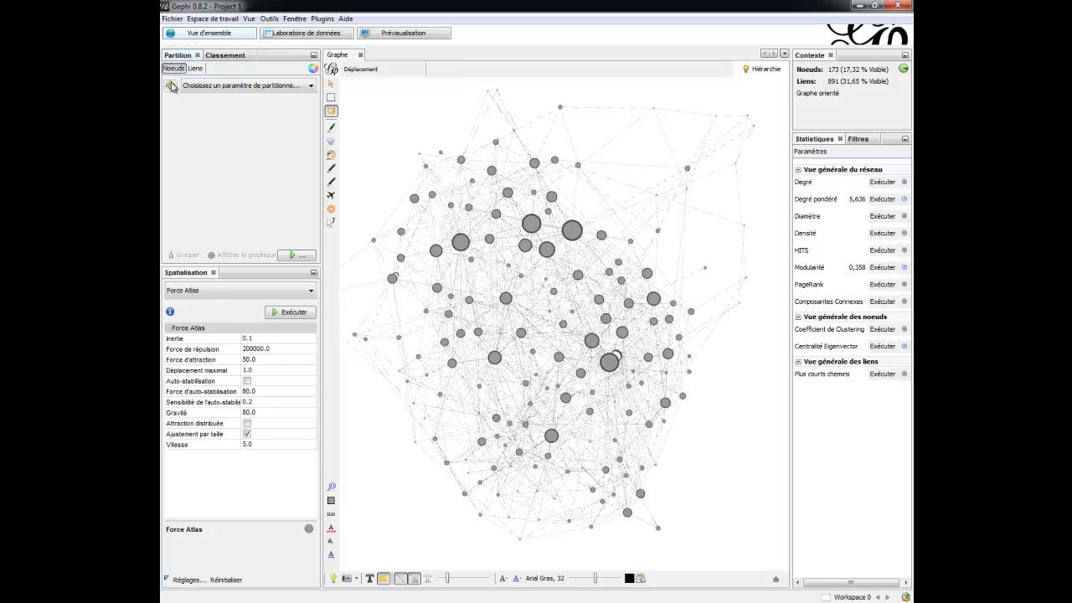
pyautogui.click(212, 88)
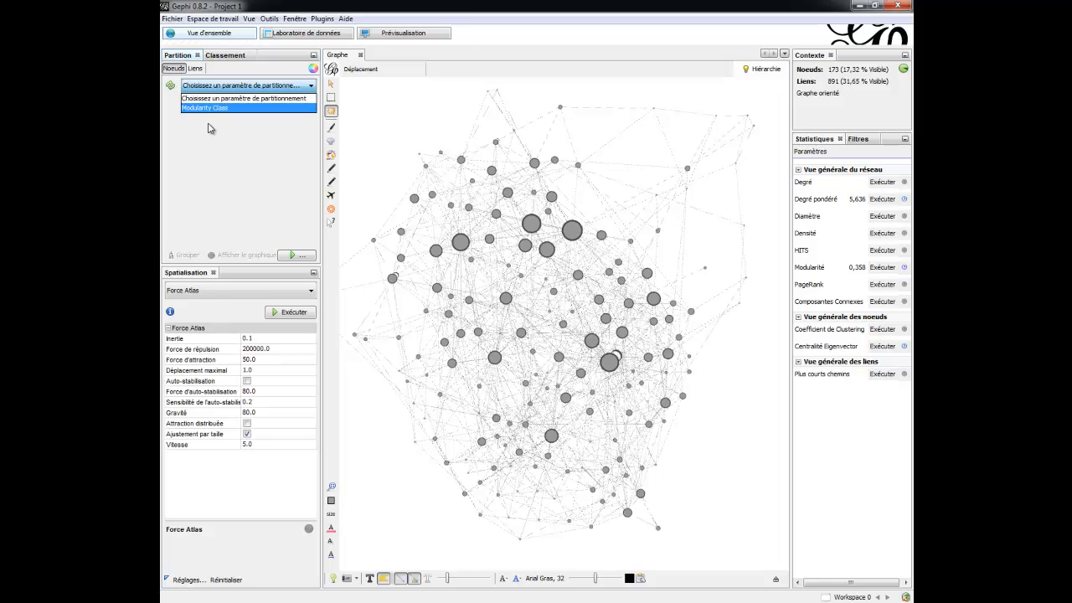
pyautogui.click(201, 108)
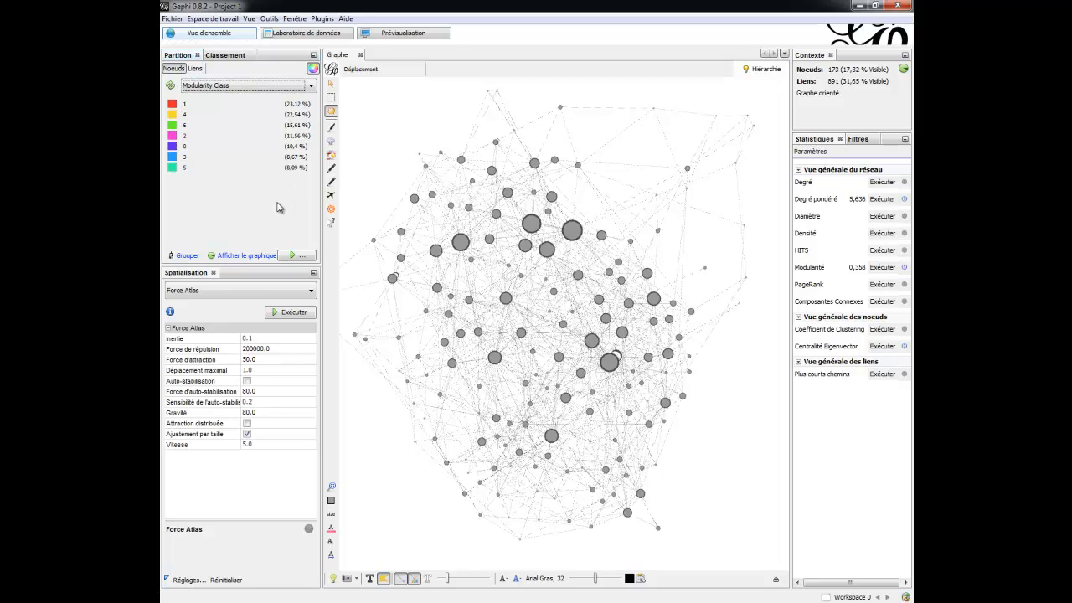
pyautogui.click(297, 256)
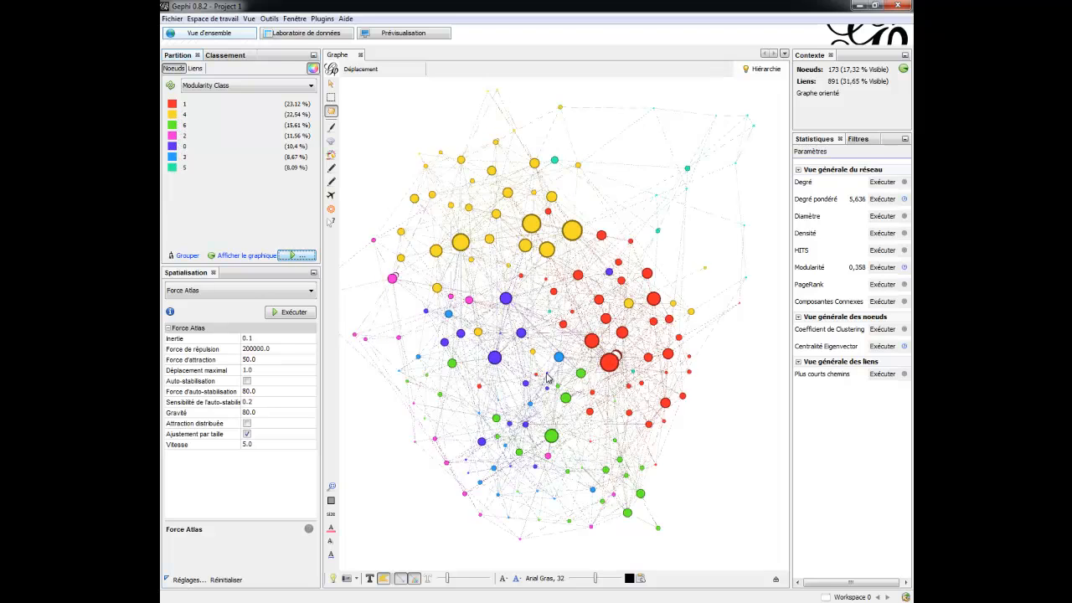
pyautogui.click(422, 316)
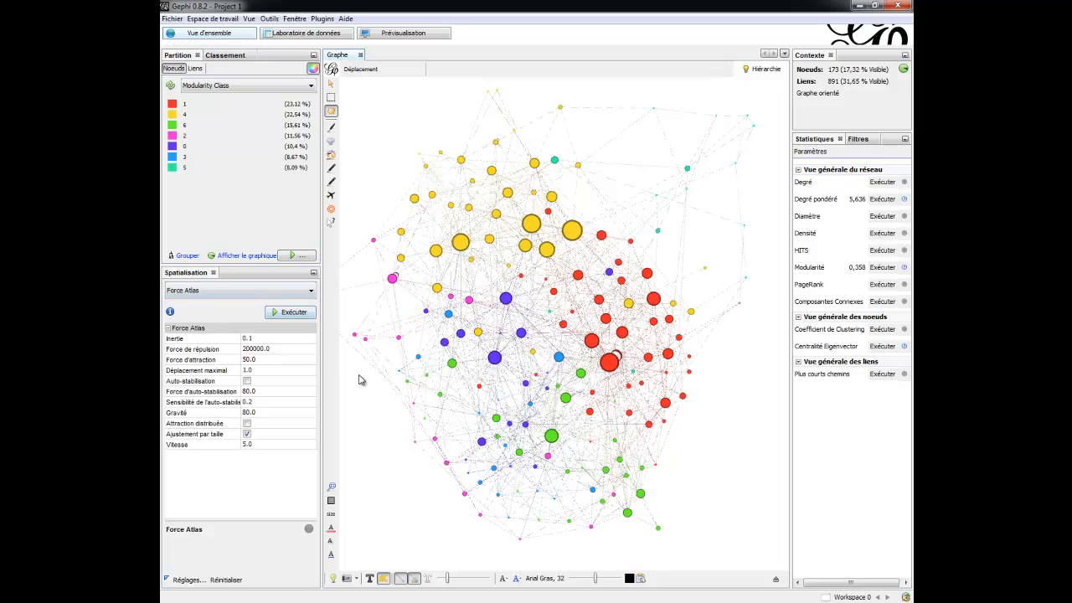
# Run Force Atlas again briefly to spread the resized nodes and stop it, keeping Force Atlas as the chosen layout.
pyautogui.click(293, 313)
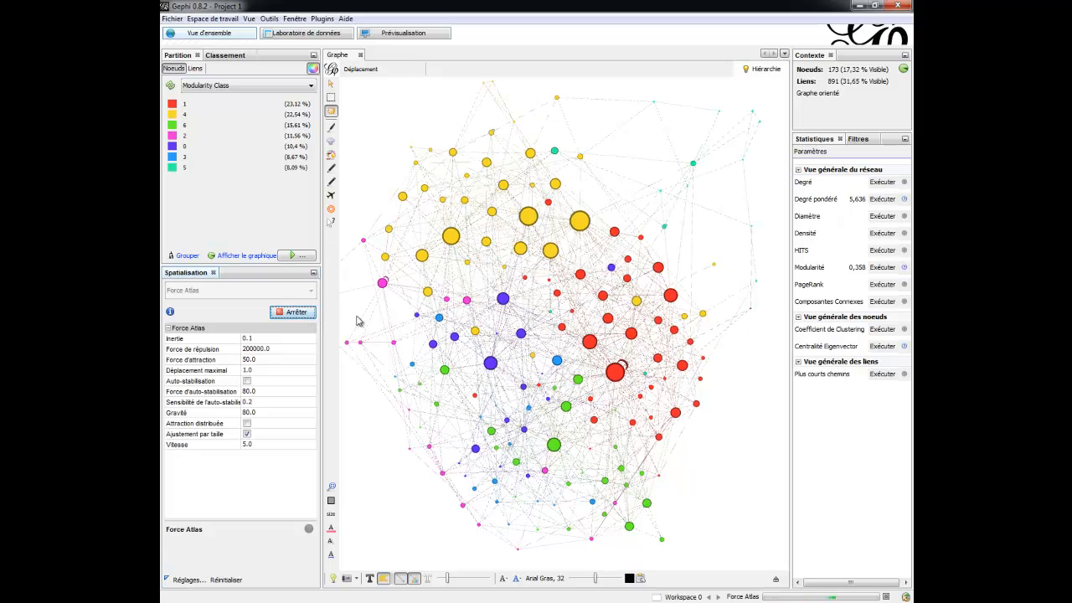
pyautogui.click(296, 313)
pyautogui.click(294, 289)
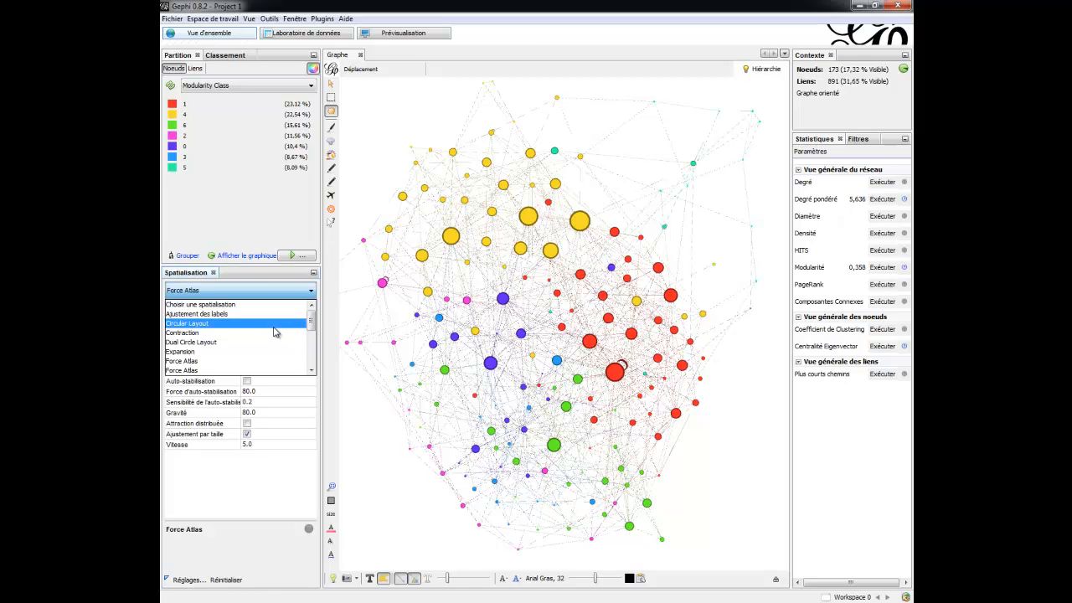
pyautogui.click(390, 467)
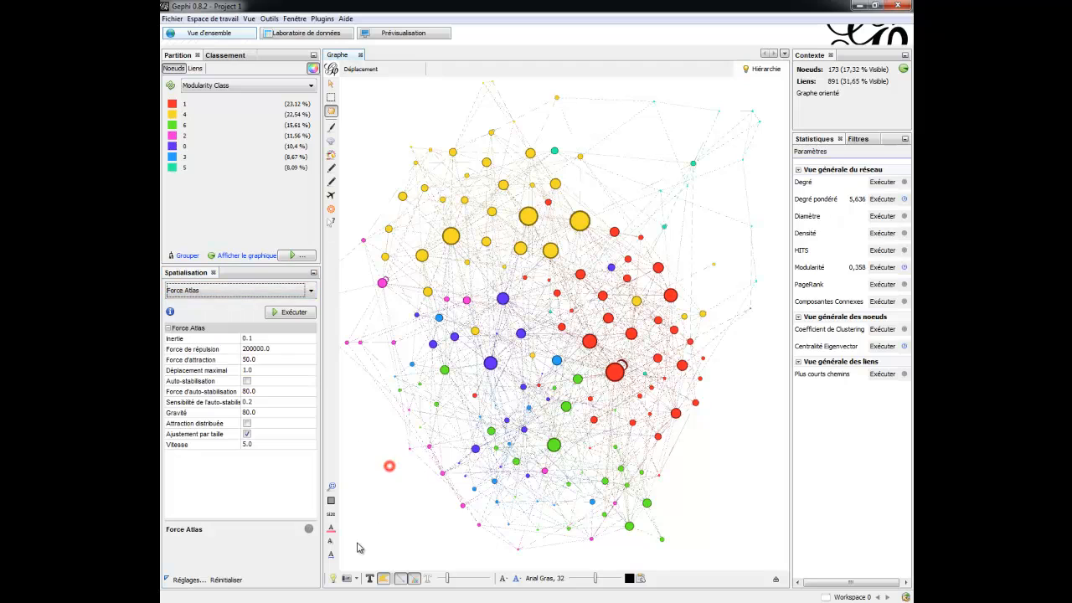
# Turn on node labels in the graph view and slightly increase the edge thickness.
pyautogui.click(370, 578)
pyautogui.moveTo(446, 579)
pyautogui.mouseDown()
pyautogui.moveTo(462, 586)
pyautogui.moveTo(451, 586)
pyautogui.mouseUp()
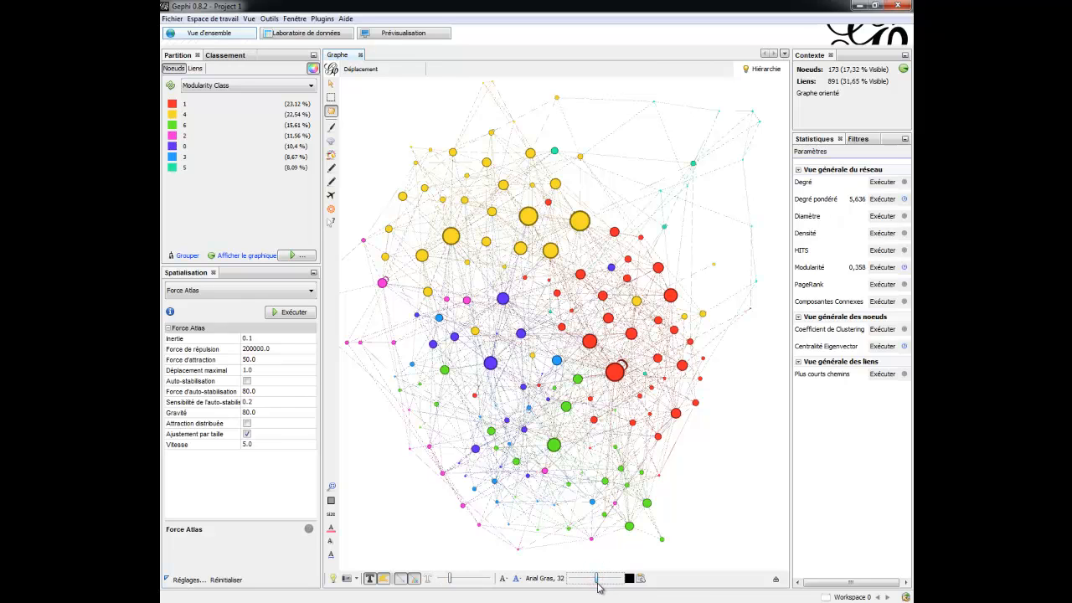
# Choose the label adjustment layout (Ajustement des labels), run it briefly and stop it.
pyautogui.moveTo(615, 374)
pyautogui.click(276, 294)
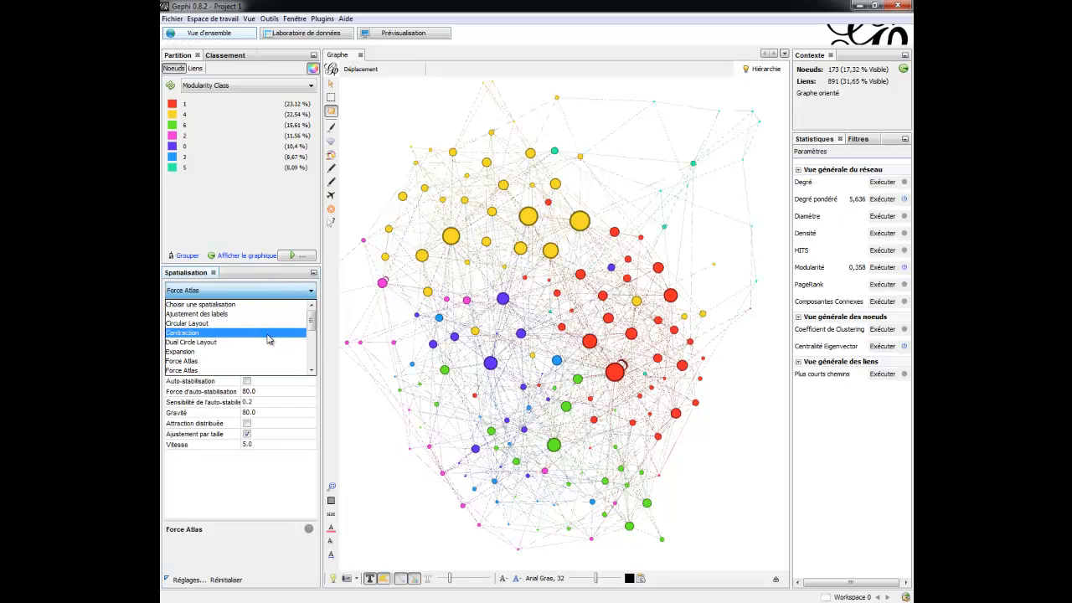
pyautogui.click(268, 313)
pyautogui.click(284, 313)
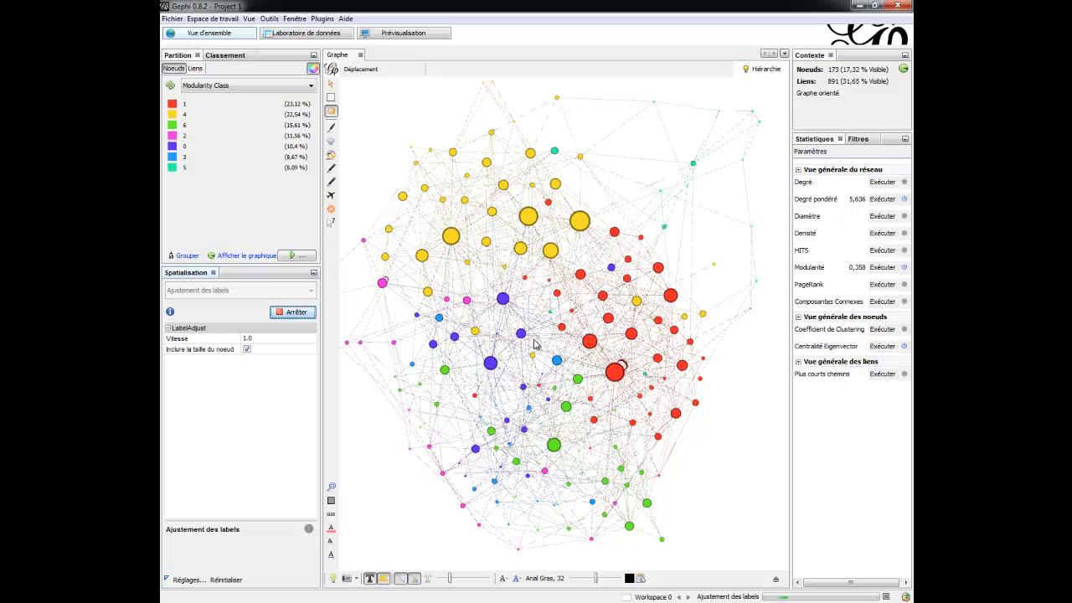
pyautogui.click(294, 313)
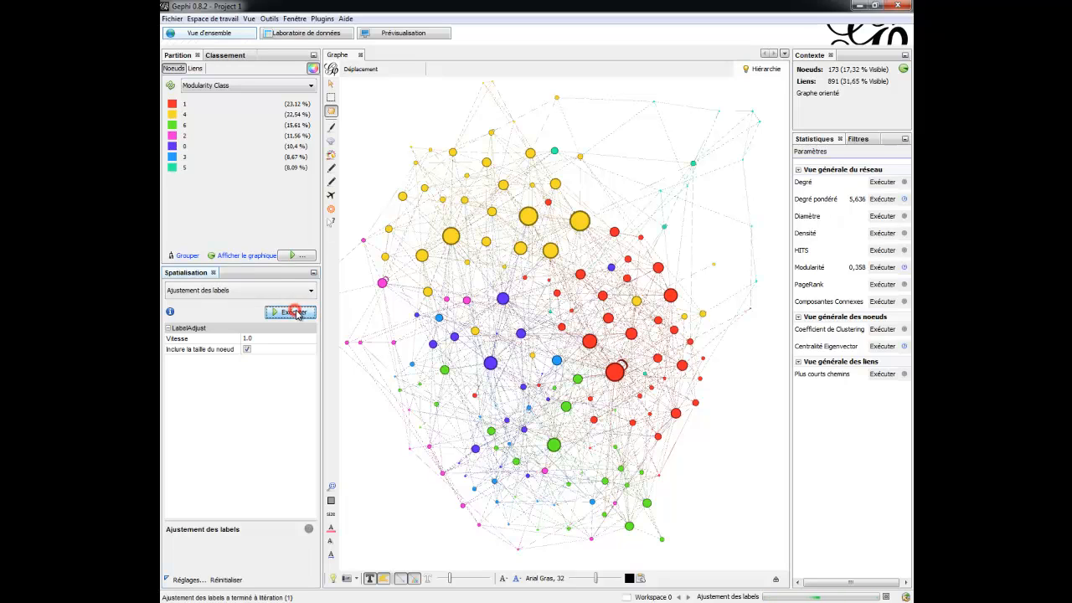
# Run the Noverlap layout with speed 3.0, ratio 1.2 and margin 5.0.
pyautogui.click(311, 291)
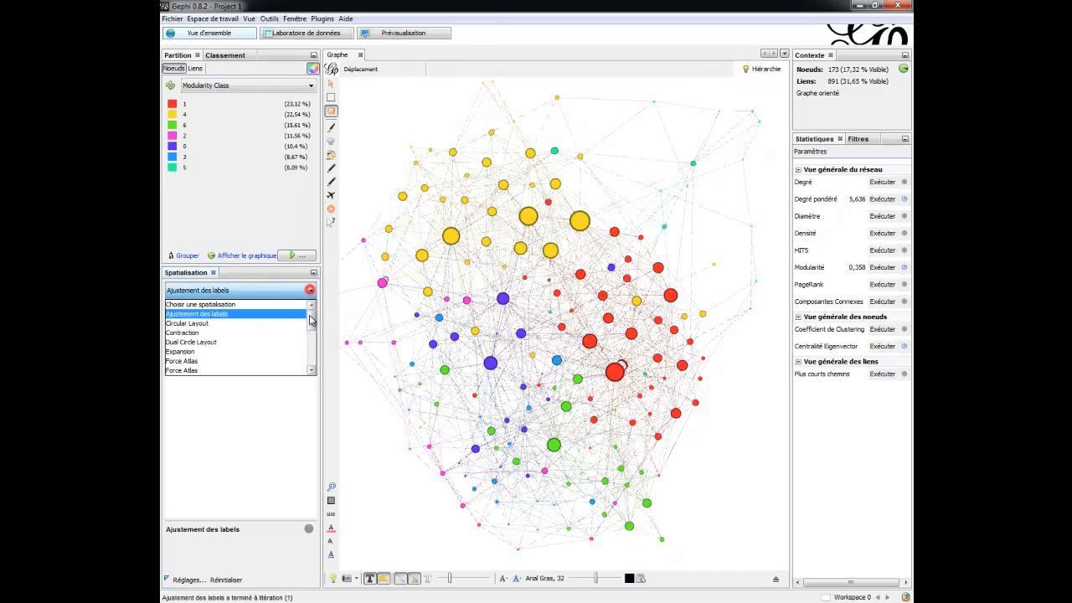
pyautogui.moveTo(311, 323); pyautogui.dragTo(315, 354)
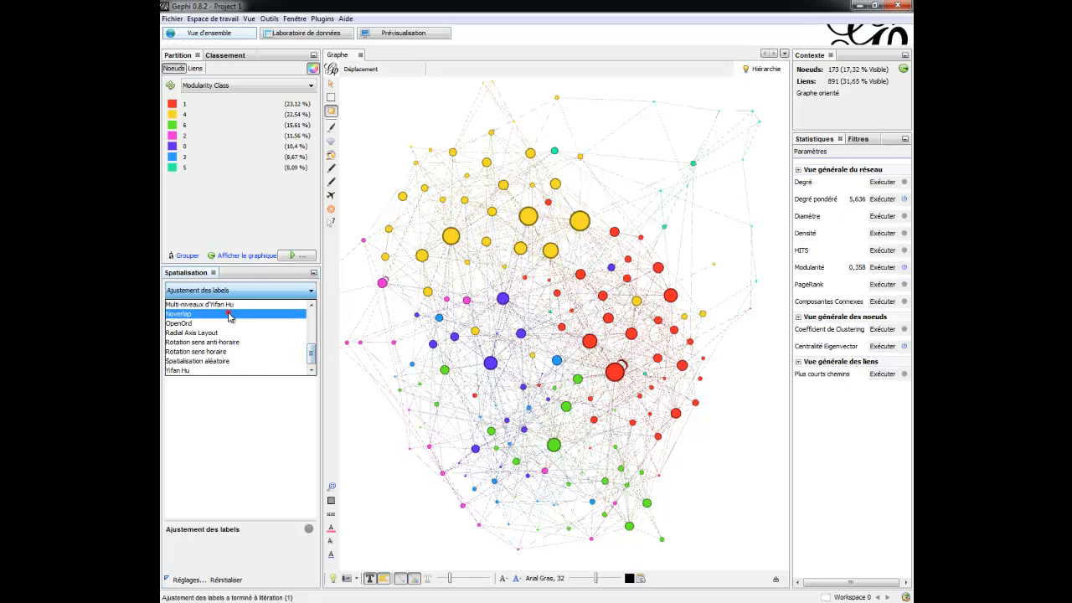
pyautogui.click(227, 308)
pyautogui.click(292, 312)
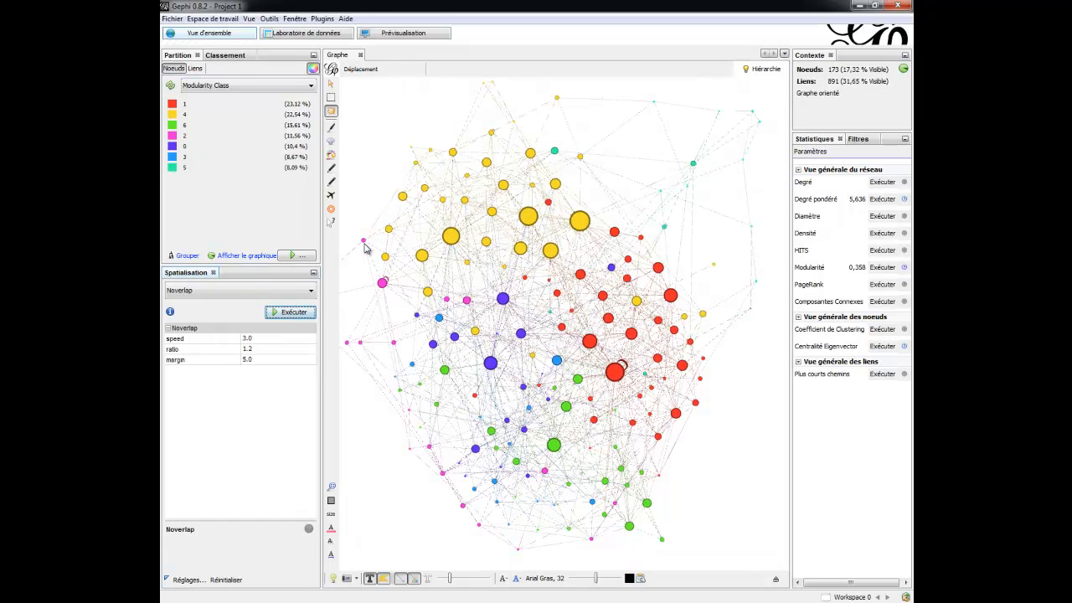
# Enable node labels in the preview settings and refresh the preview of the network.
pyautogui.click(384, 39)
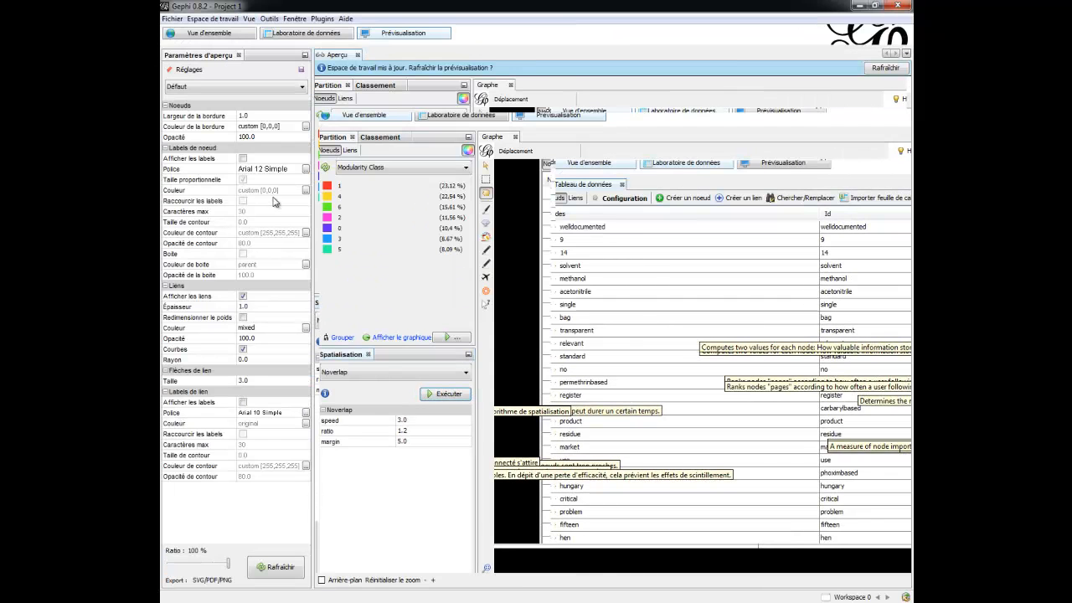
pyautogui.click(243, 159)
pyautogui.click(272, 569)
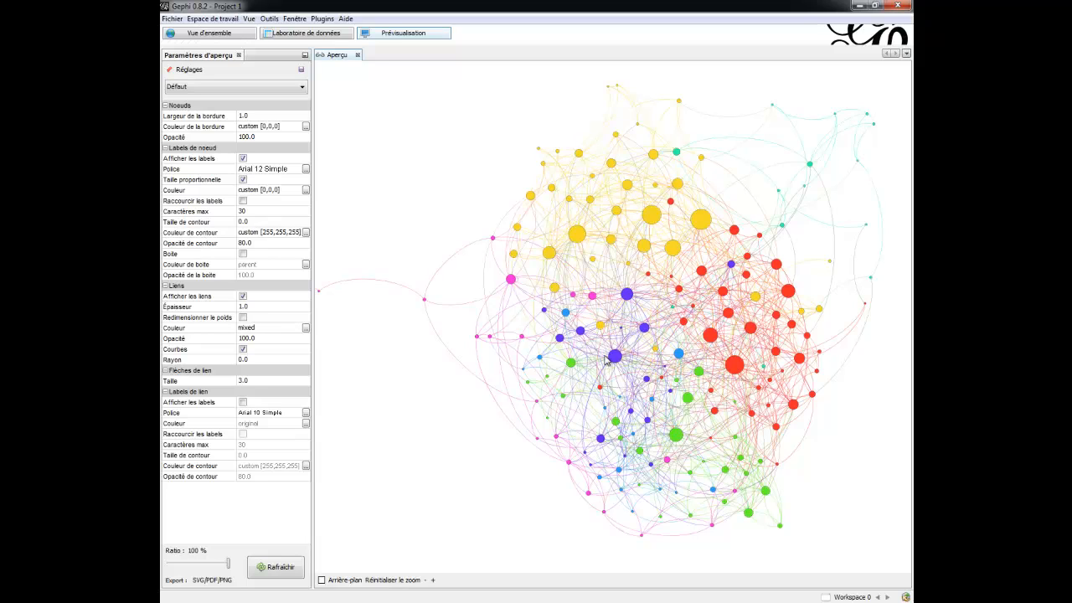
# Examine the Nodes, Id and Label columns of the node table in the data laboratory.
pyautogui.click(320, 33)
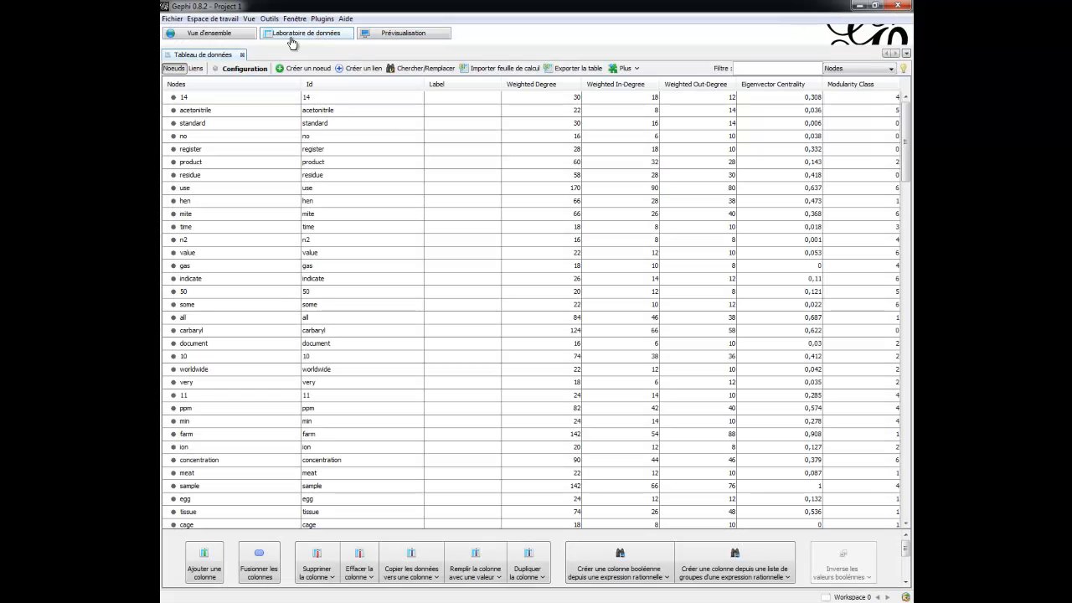
pyautogui.click(183, 69)
pyautogui.moveTo(233, 102); pyautogui.dragTo(248, 168)
pyautogui.moveTo(251, 225); pyautogui.dragTo(258, 112)
pyautogui.click(313, 176)
pyautogui.moveTo(349, 101); pyautogui.dragTo(376, 289)
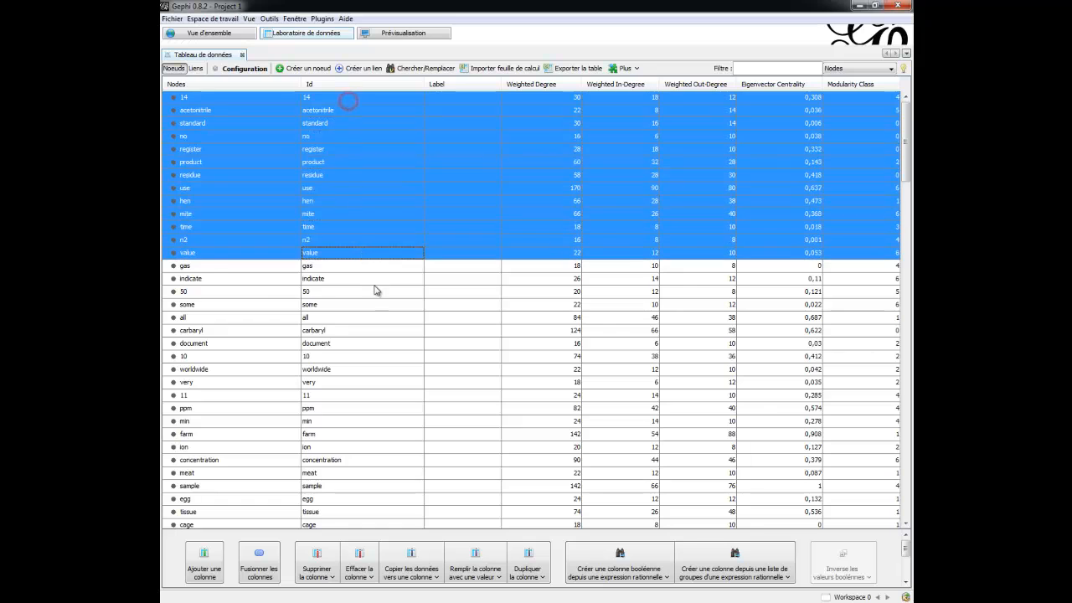
pyautogui.click(376, 289)
pyautogui.moveTo(467, 371); pyautogui.dragTo(449, 112)
pyautogui.click(452, 101)
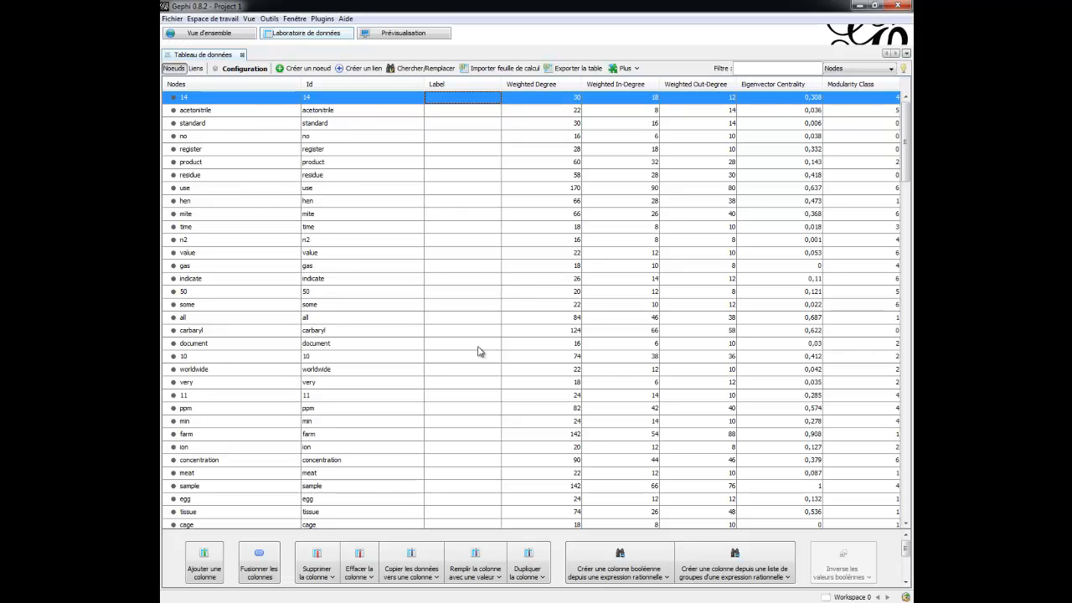
pyautogui.click(435, 578)
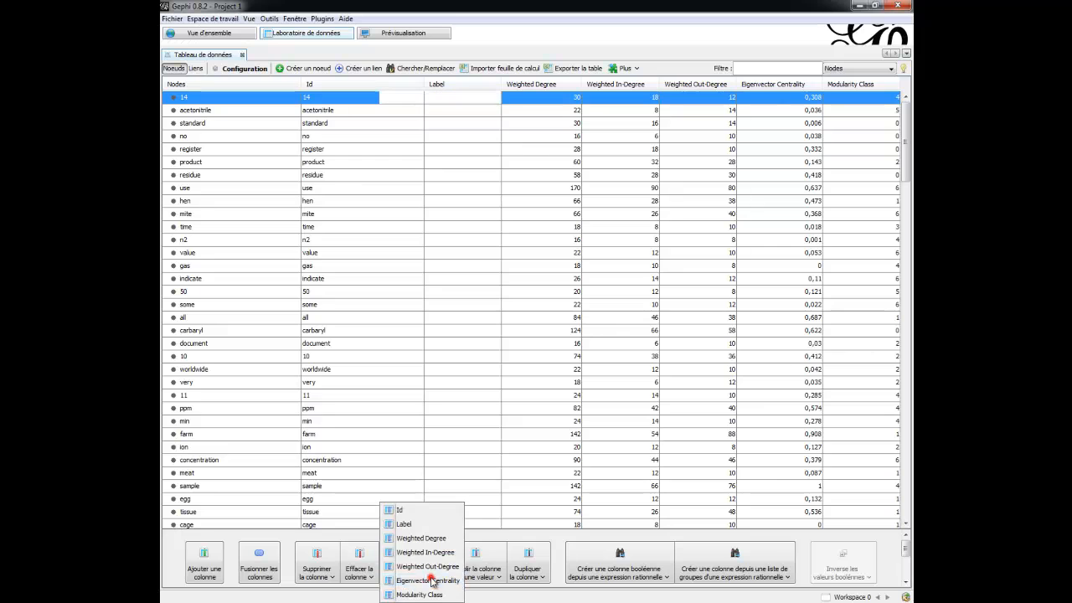
pyautogui.click(422, 524)
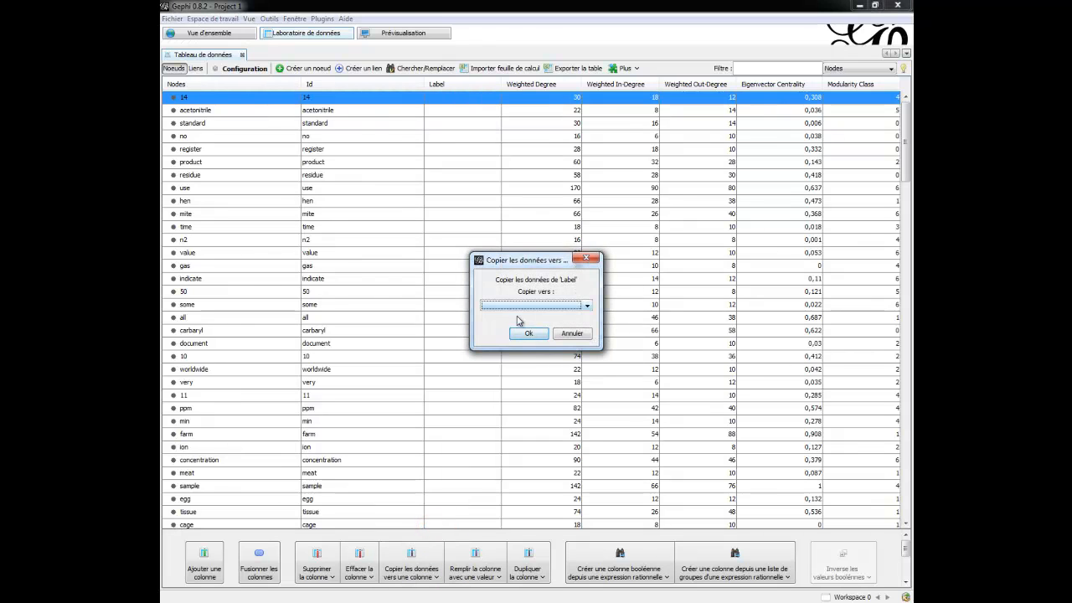
pyautogui.click(520, 307)
pyautogui.click(570, 335)
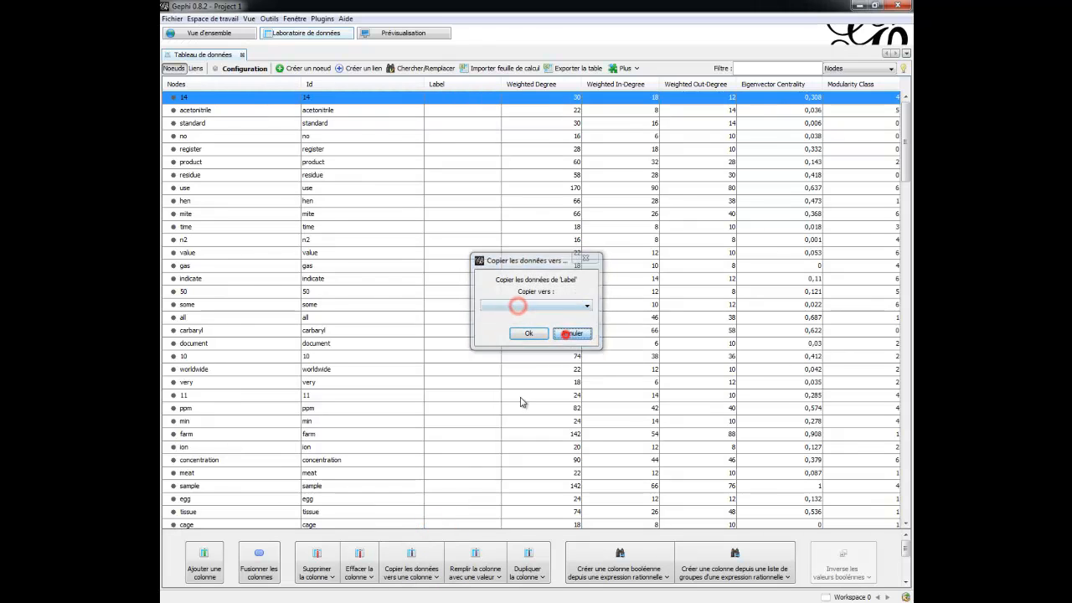
# Copy the Id column's data into the Label column of the node table and check the filled rows.
pyautogui.click(389, 575)
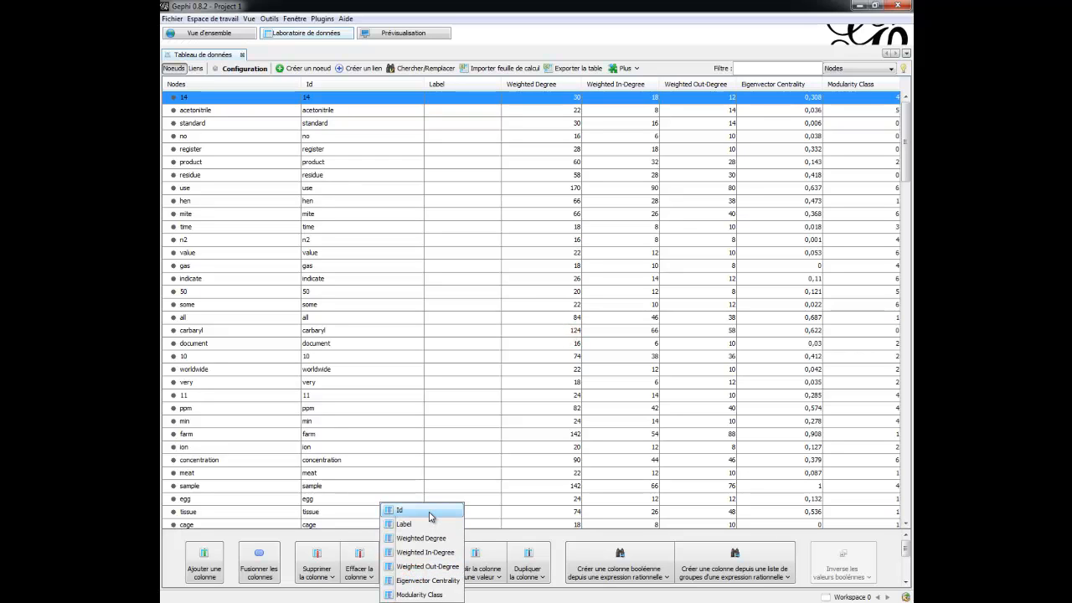
pyautogui.click(428, 512)
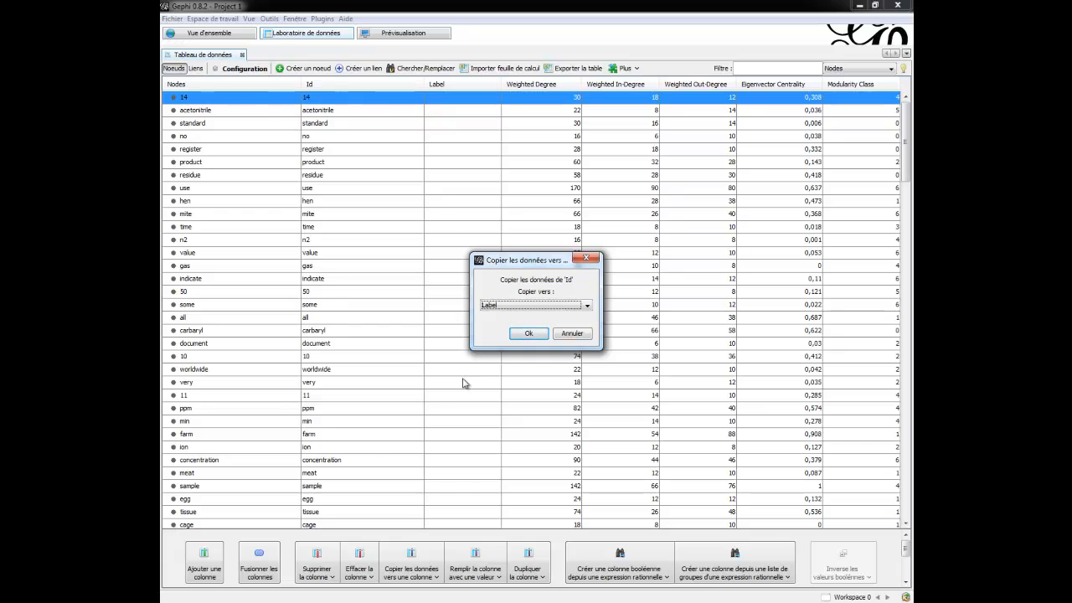
pyautogui.click(538, 333)
pyautogui.scroll(-10, 498, 305)
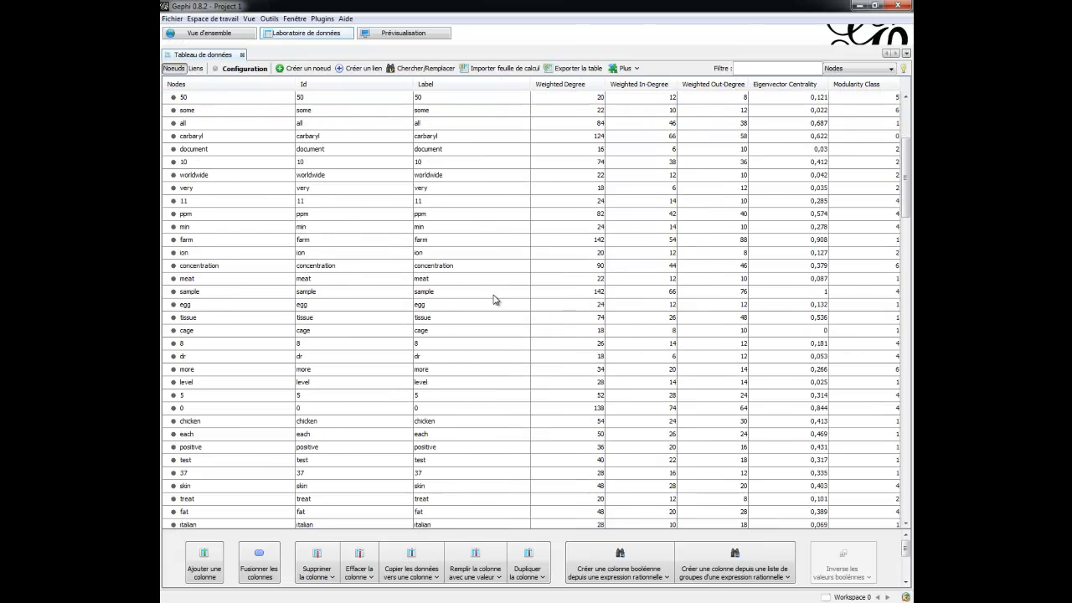
pyautogui.scroll(10, 494, 310)
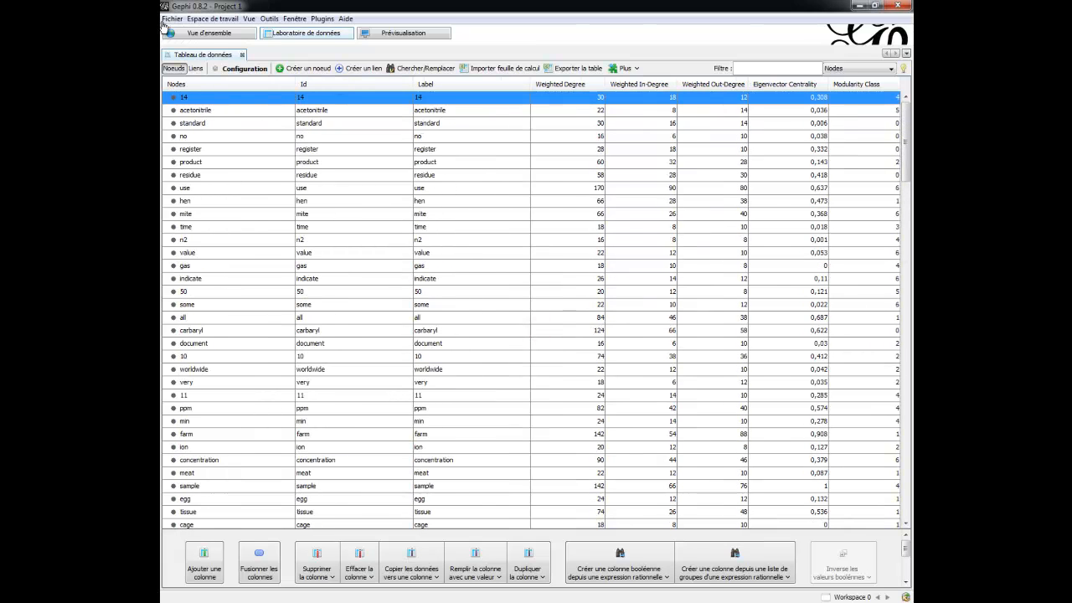
# Return to the graph overview, toggle the node labels and slightly adjust the label size.
pyautogui.click(206, 35)
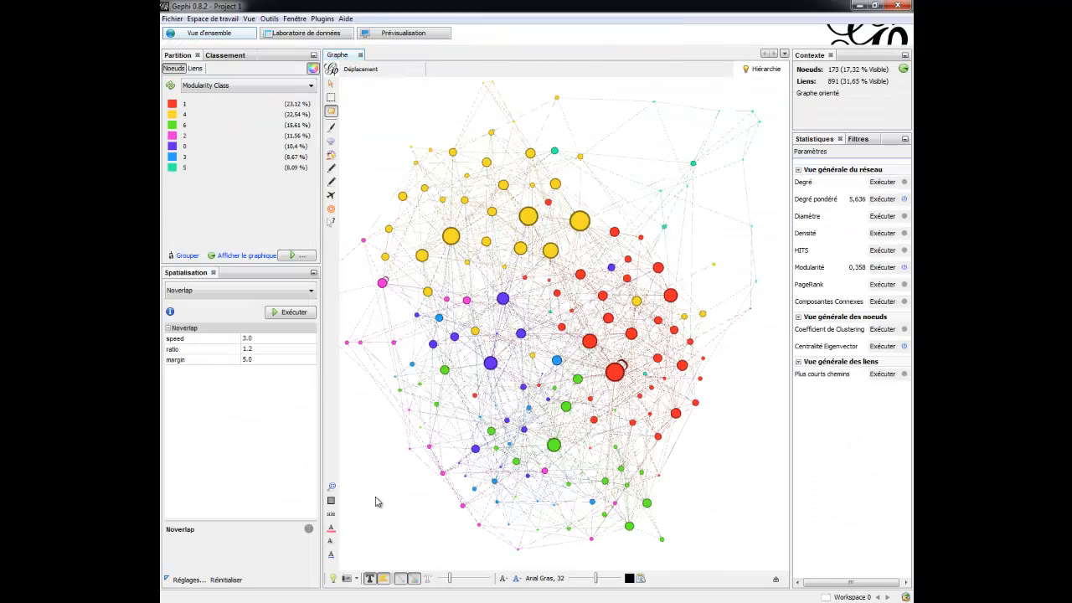
pyautogui.click(369, 578)
pyautogui.moveTo(596, 584)
pyautogui.mouseDown()
pyautogui.moveTo(583, 584)
pyautogui.moveTo(613, 584)
pyautogui.moveTo(598, 586)
pyautogui.mouseUp()
# Refresh the preview with the filled-in node labels and inspect the labelled network.
pyautogui.click(401, 34)
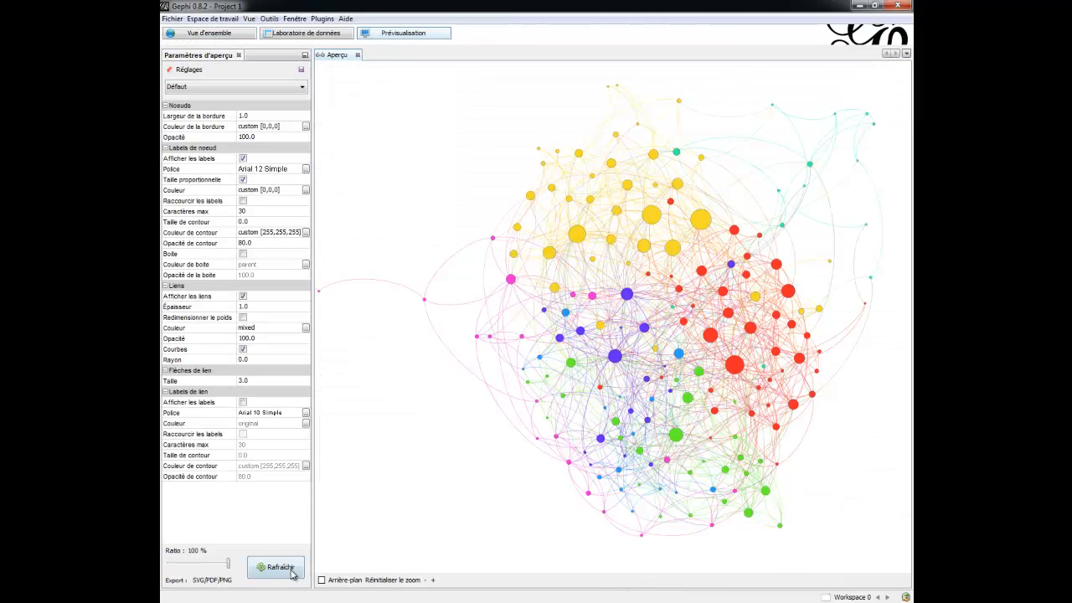
pyautogui.click(293, 573)
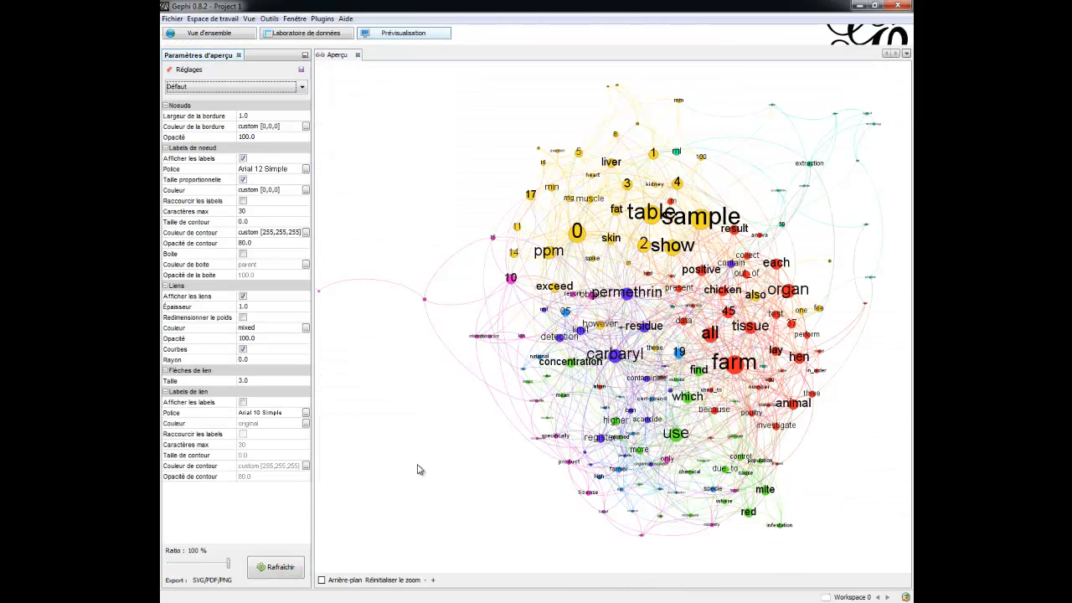
pyautogui.moveTo(495, 404); pyautogui.dragTo(464, 410)
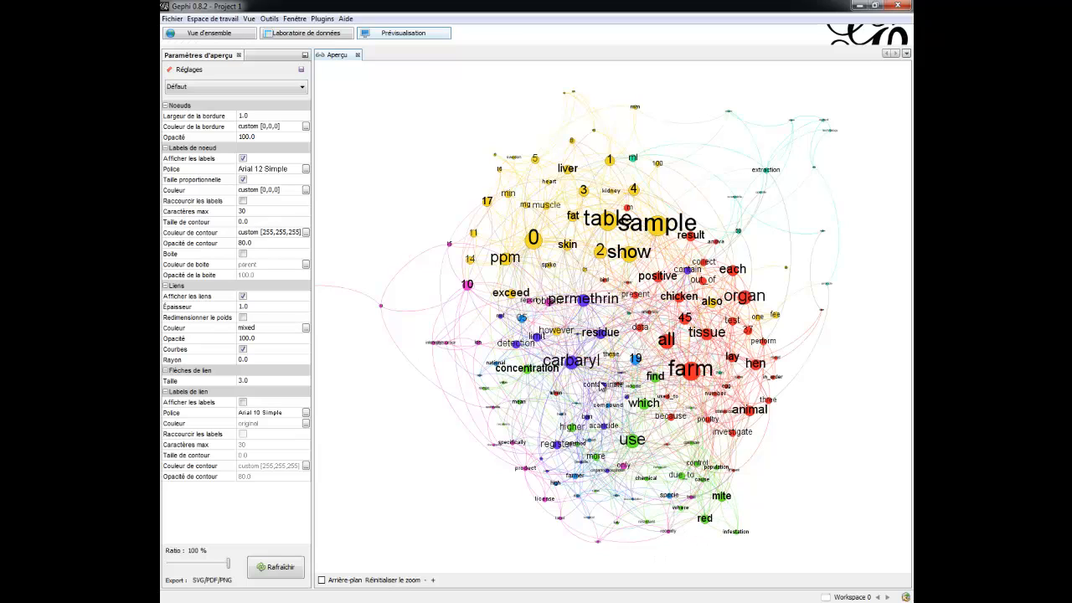
pyautogui.moveTo(604, 384); pyautogui.dragTo(596, 385)
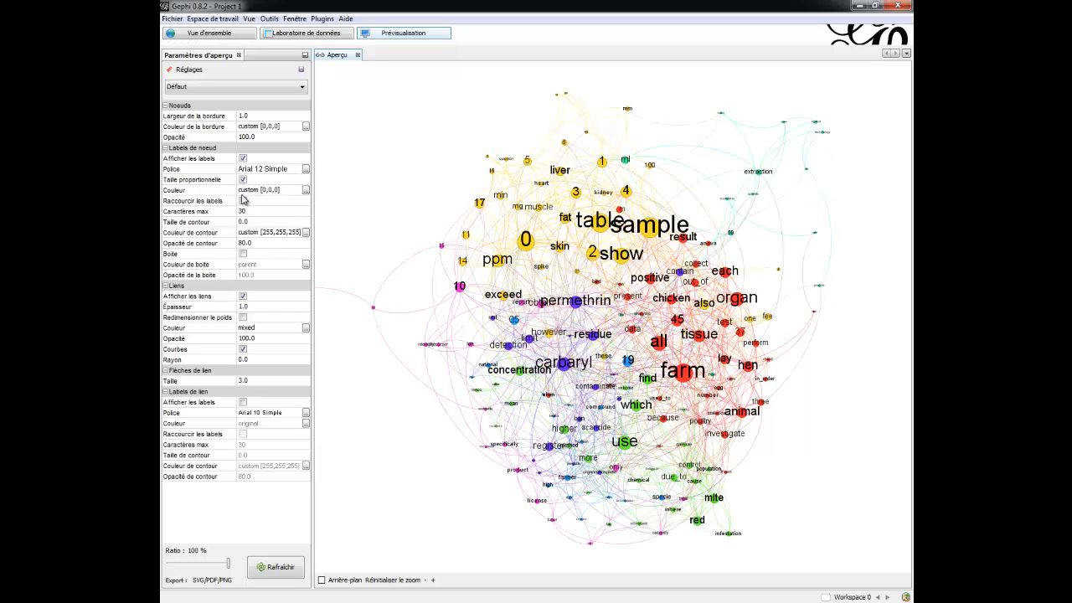
# Set the preview's node label font to Arial 10 Simple and refresh the preview.
pyautogui.click(306, 168)
pyautogui.click(612, 264)
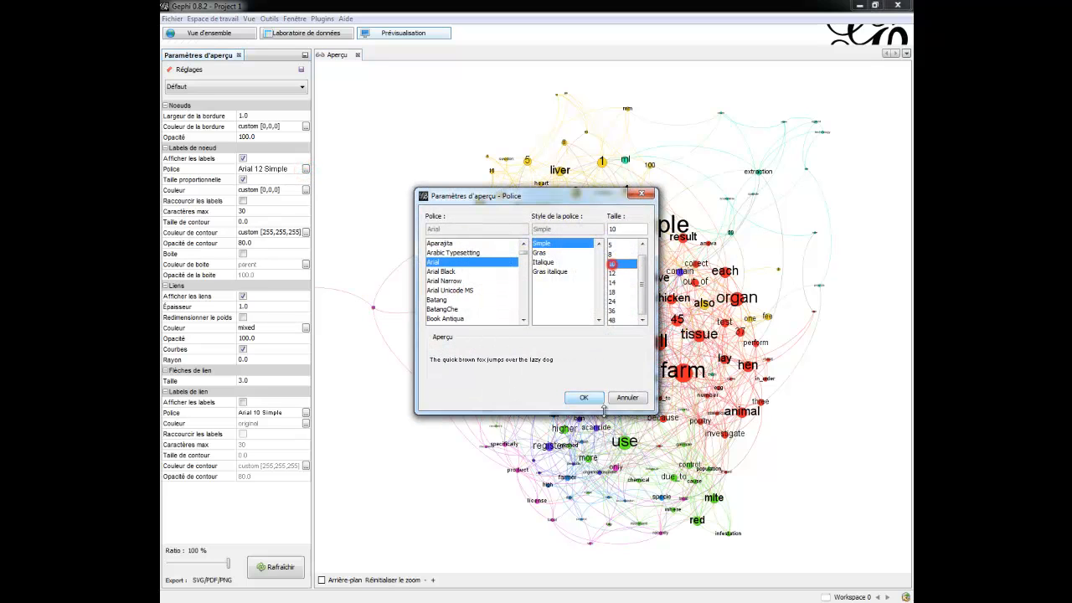
pyautogui.click(584, 396)
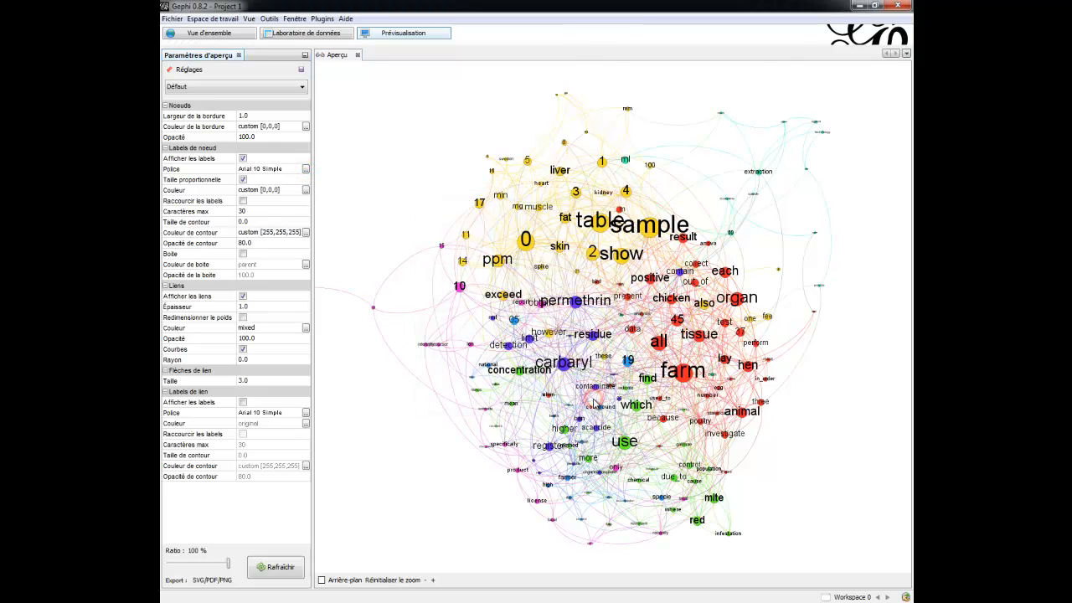
pyautogui.click(276, 568)
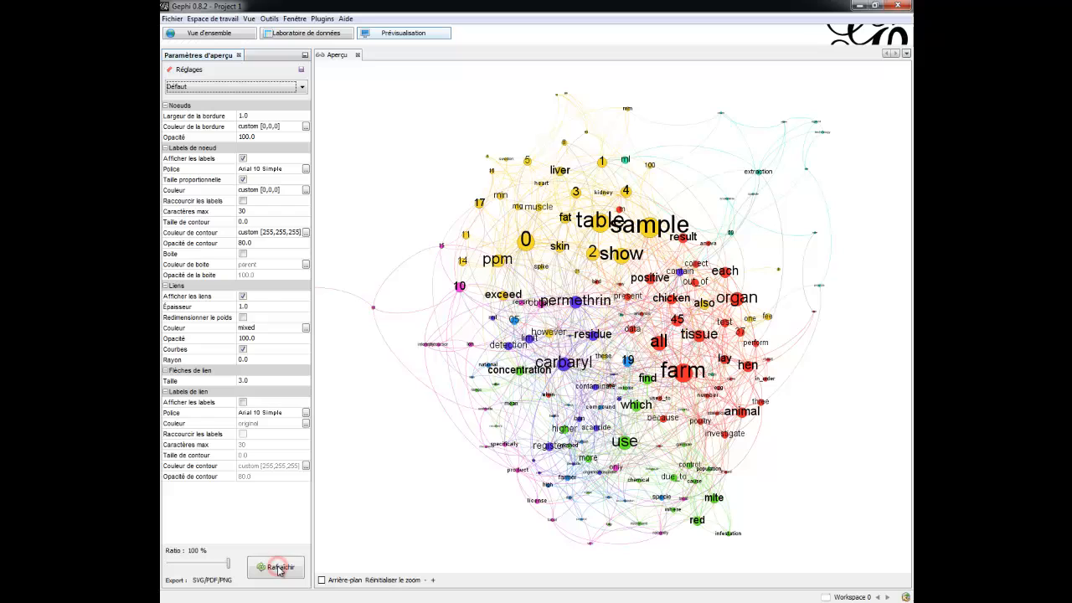
# Reduce the preview's node label font to Arial 8 Simple and refresh the preview.
pyautogui.click(307, 169)
pyautogui.click(624, 252)
pyautogui.click(585, 398)
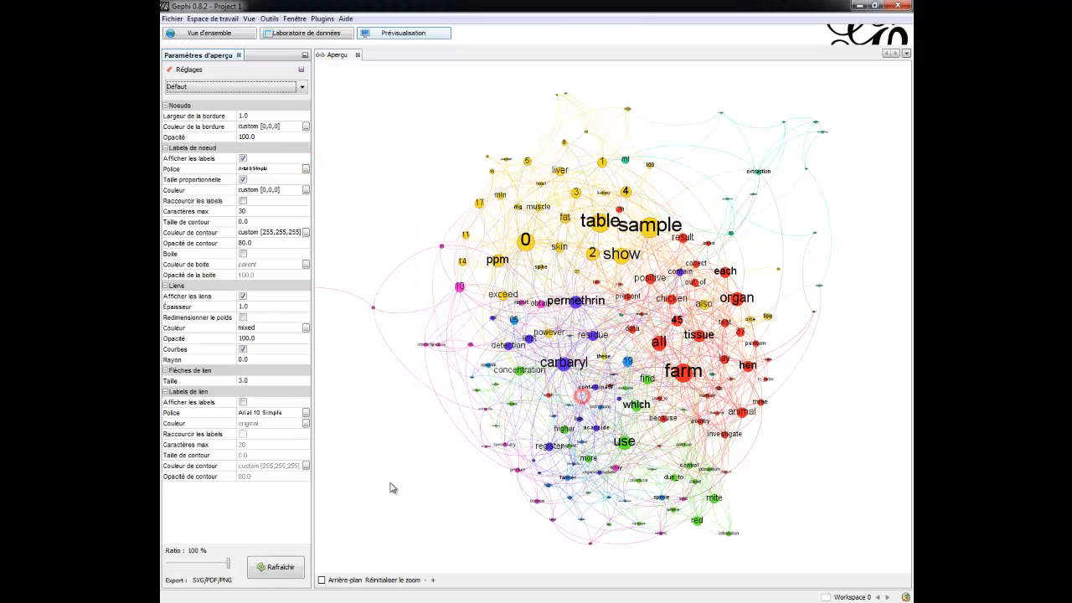
pyautogui.click(276, 567)
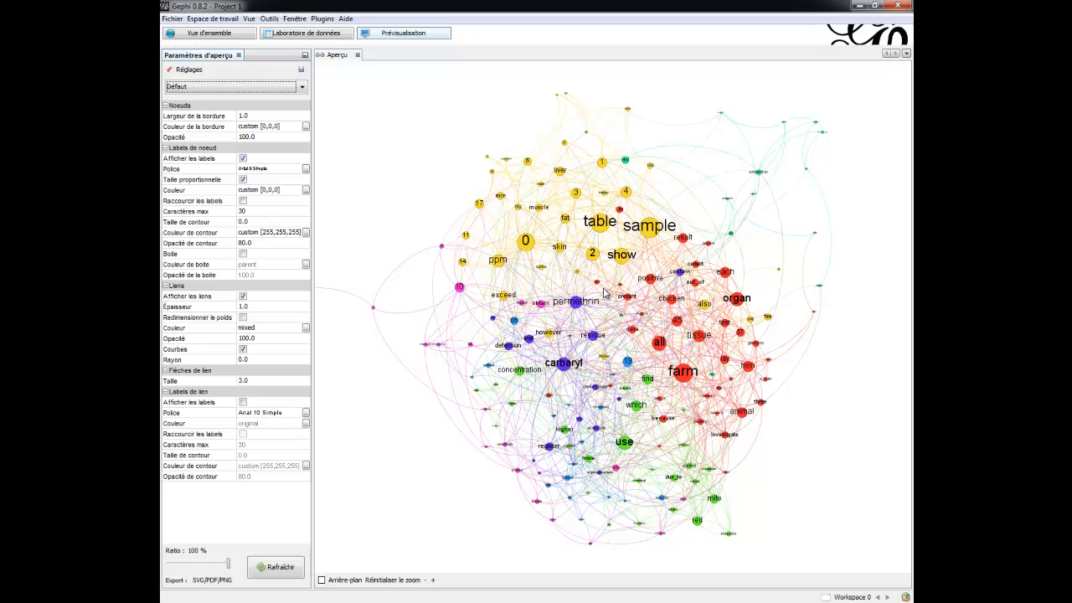
# Turn off curved edges, refresh the preview and look closely at the straight-edged network.
pyautogui.click(243, 348)
pyautogui.click(282, 567)
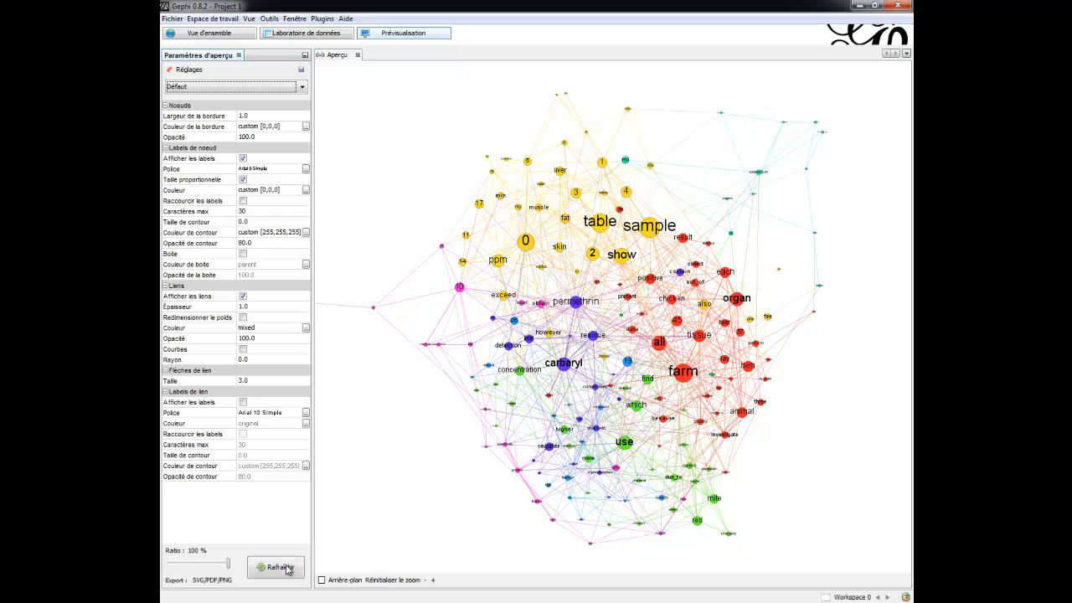
pyautogui.scroll(2, 821, 348)
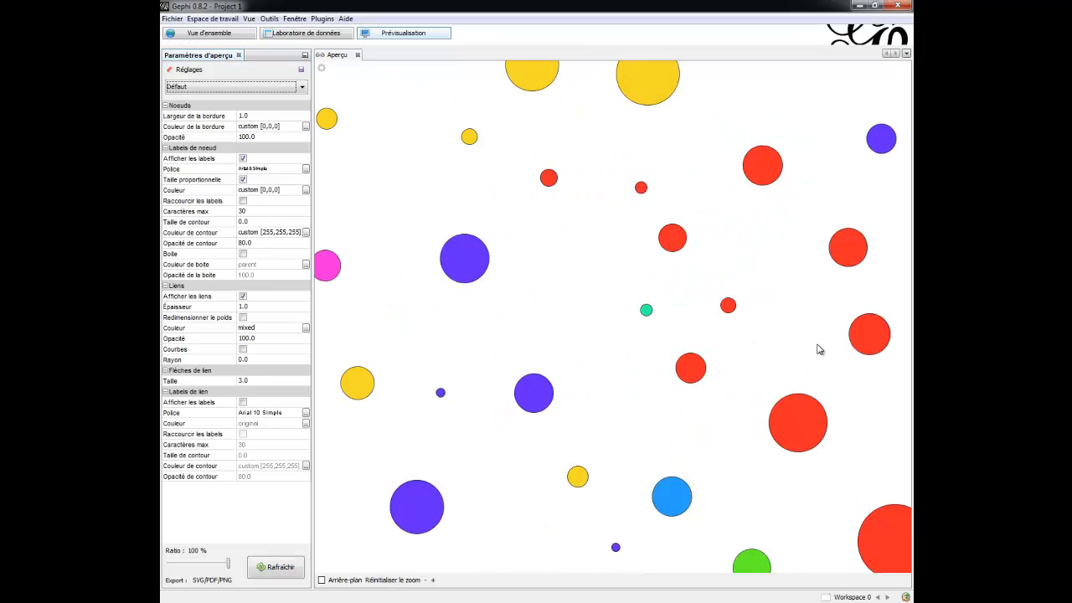
pyautogui.scroll(-1, 731, 348)
pyautogui.scroll(-1, 730, 348)
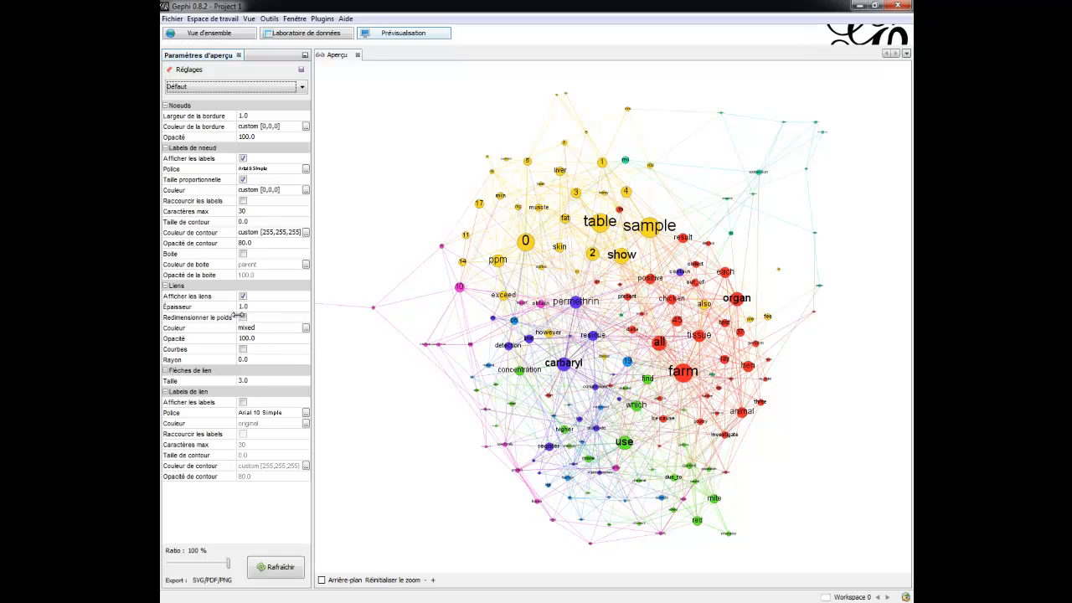
# Turn curved edges back on, enable edge weight rescaling, and refresh the preview of the network.
pyautogui.click(243, 350)
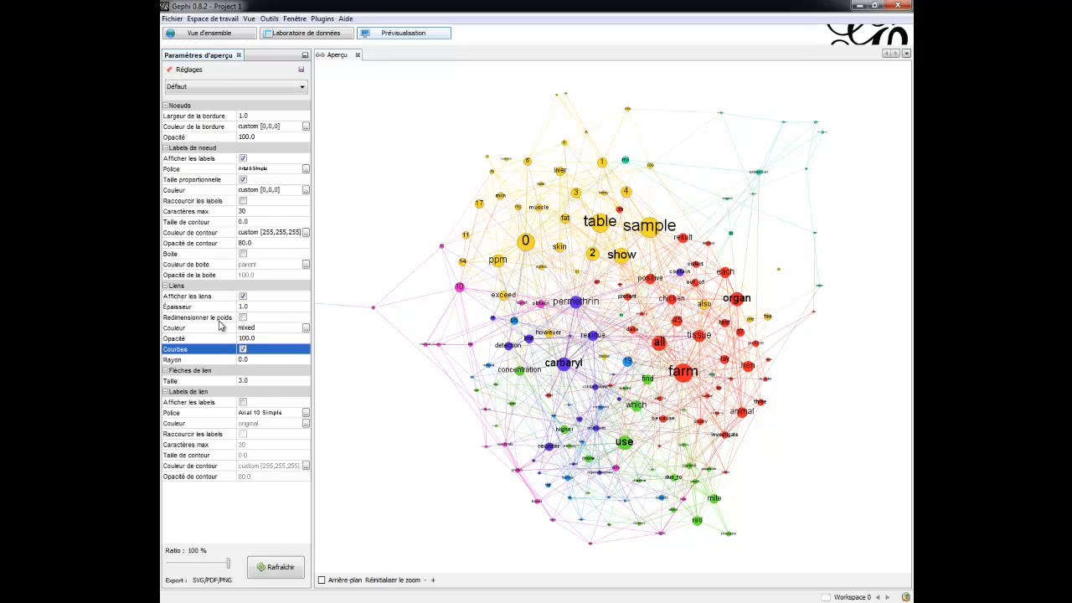
pyautogui.click(242, 318)
pyautogui.click(273, 568)
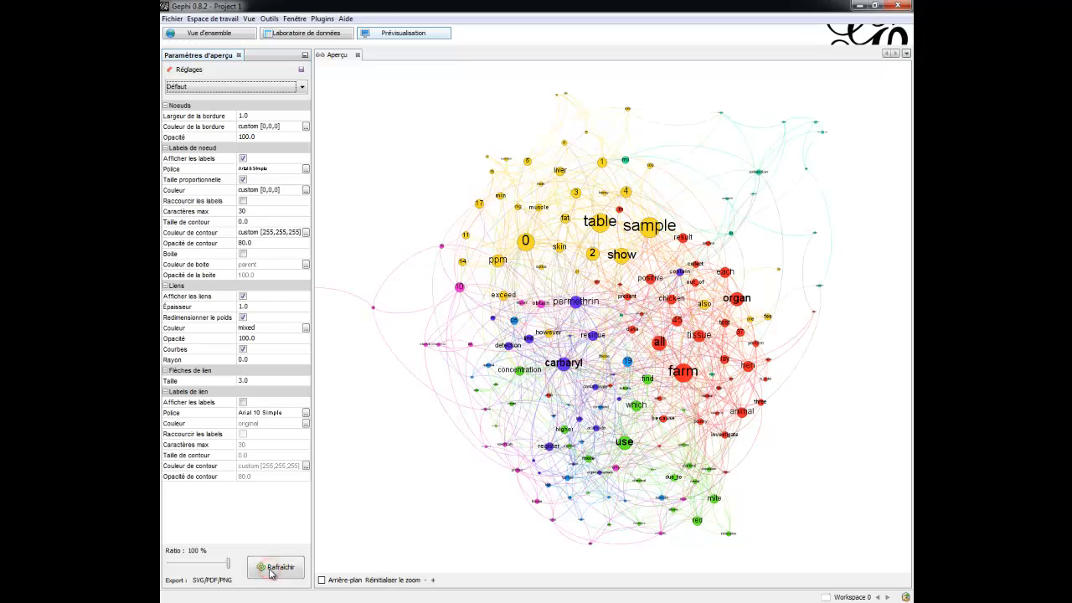
pyautogui.moveTo(464, 440); pyautogui.dragTo(446, 397)
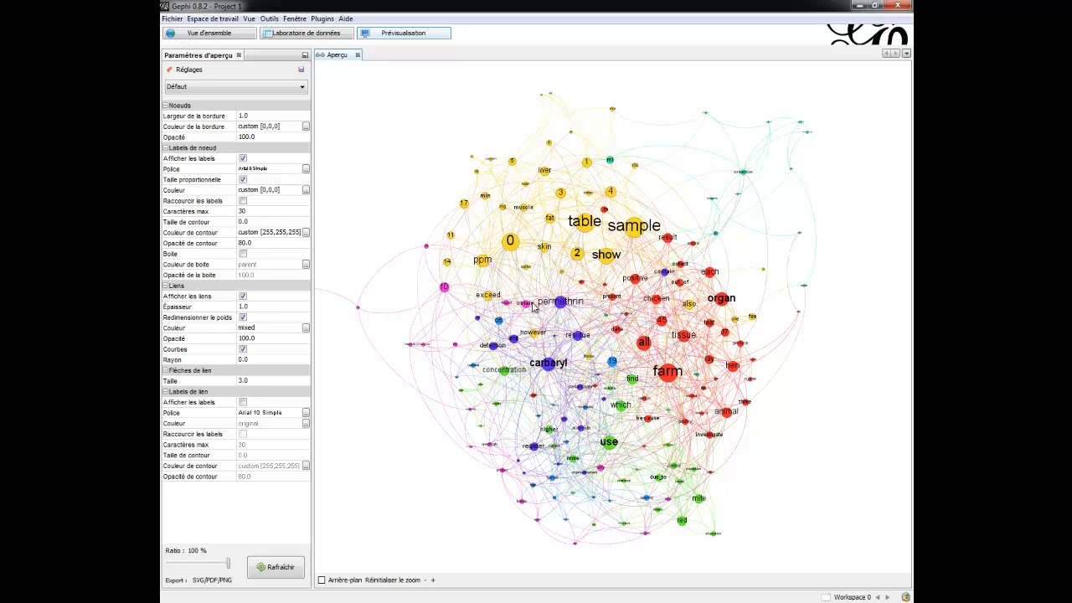
# Switch to the browser to look at the PLOS ONE article's abstract, return to Gephi and refresh the network preview.
pyautogui.doubleClick(850, 7)
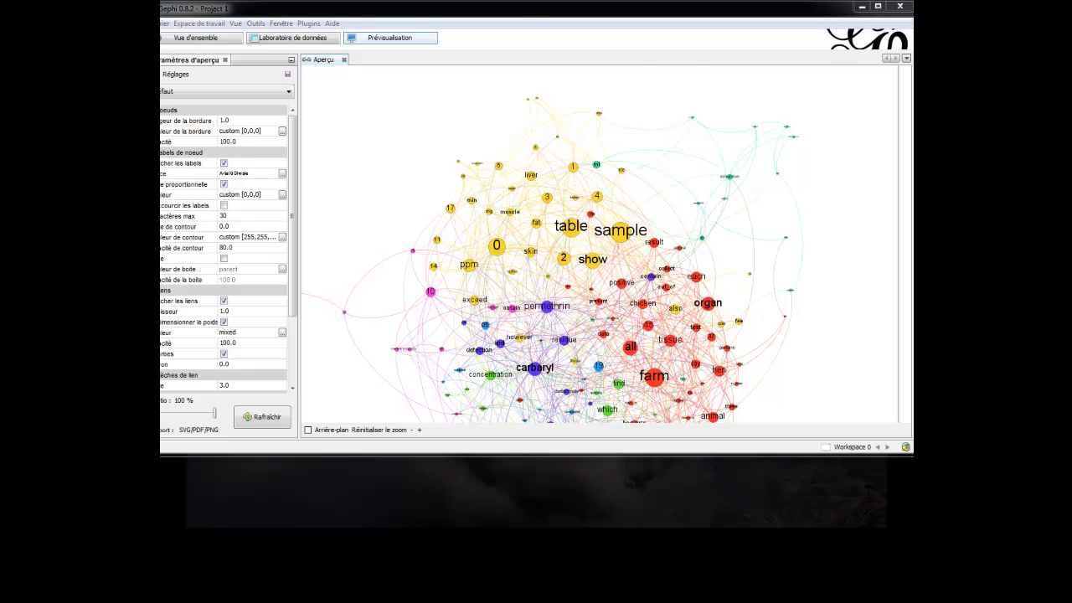
pyautogui.hotkey('alt', 'Tab')
pyautogui.scroll(2, 472, 274)
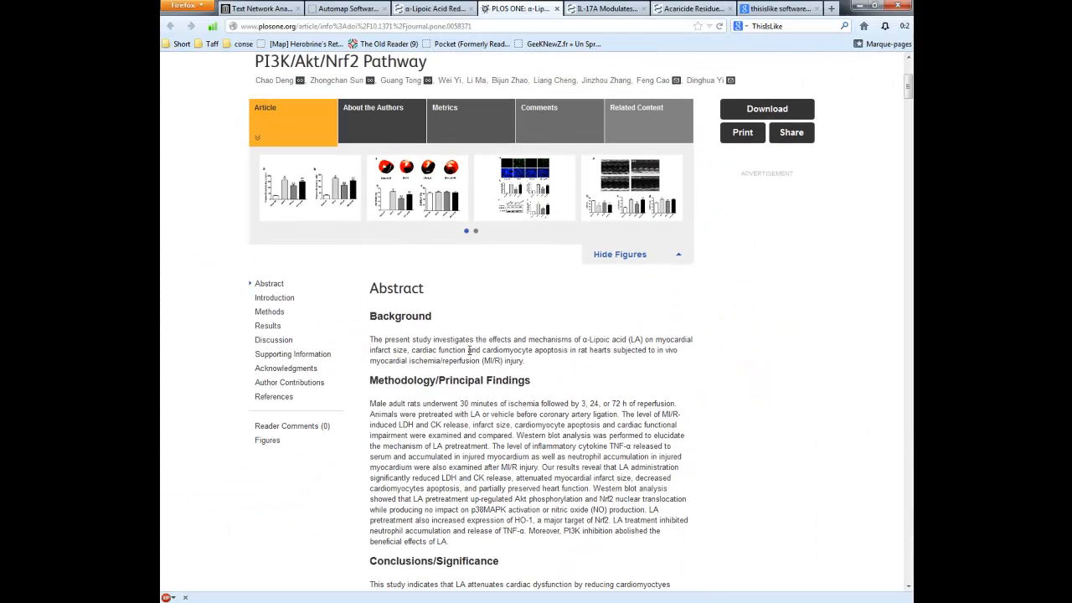
pyautogui.moveTo(535, 361); pyautogui.dragTo(518, 339)
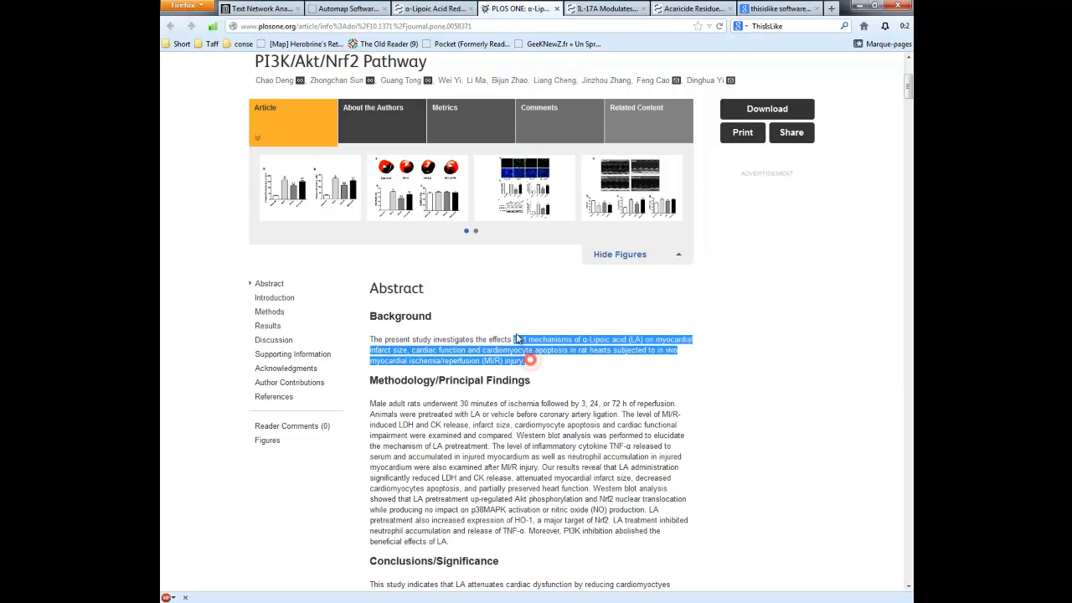
pyautogui.click(516, 335)
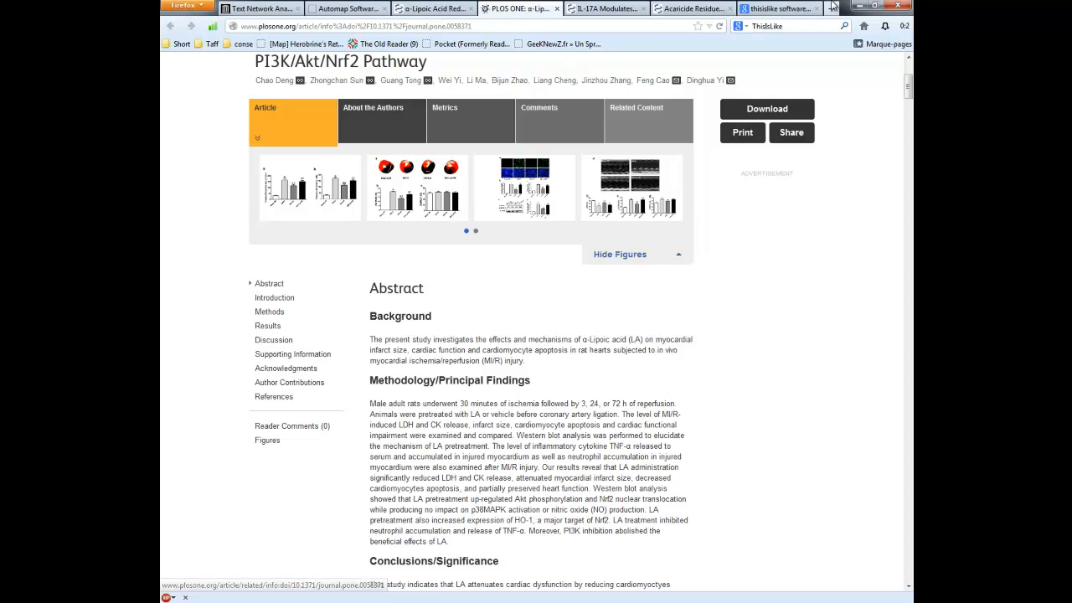
pyautogui.moveTo(849, 10); pyautogui.dragTo(735, 168)
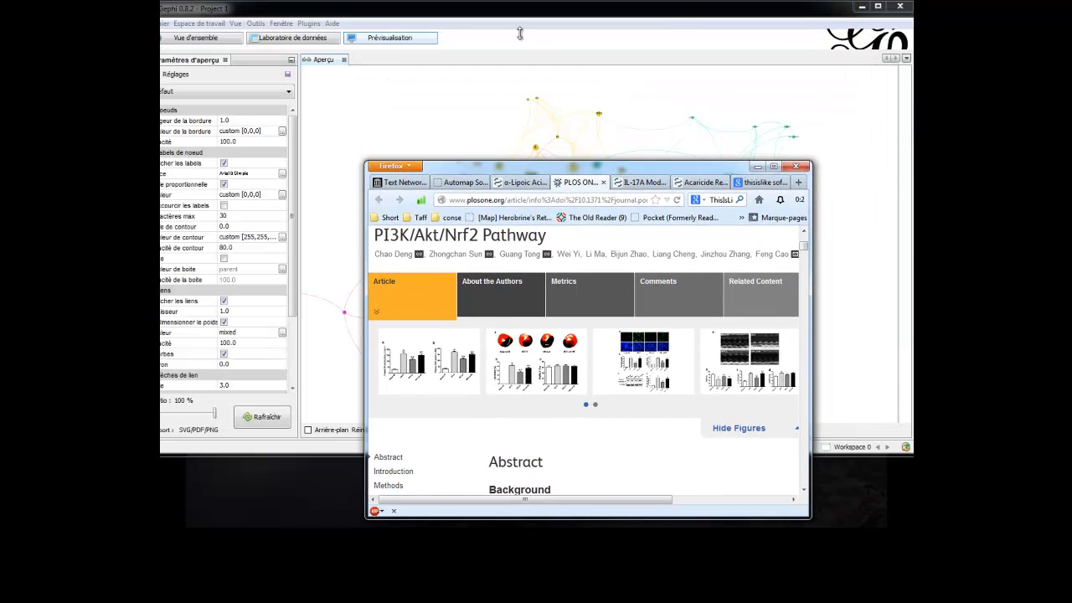
pyautogui.click(490, 5)
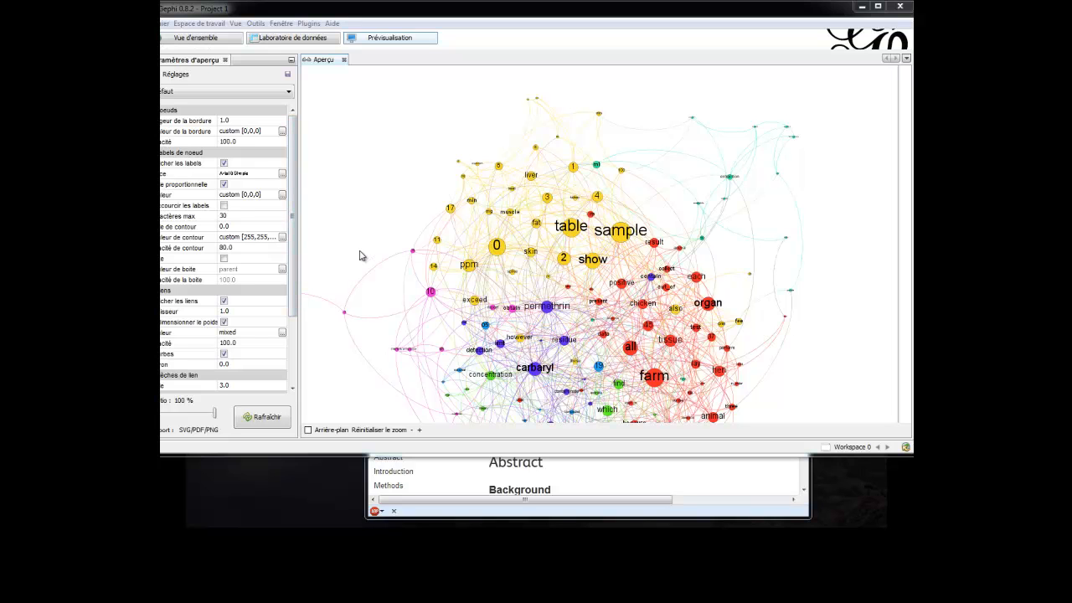
pyautogui.doubleClick(555, 12)
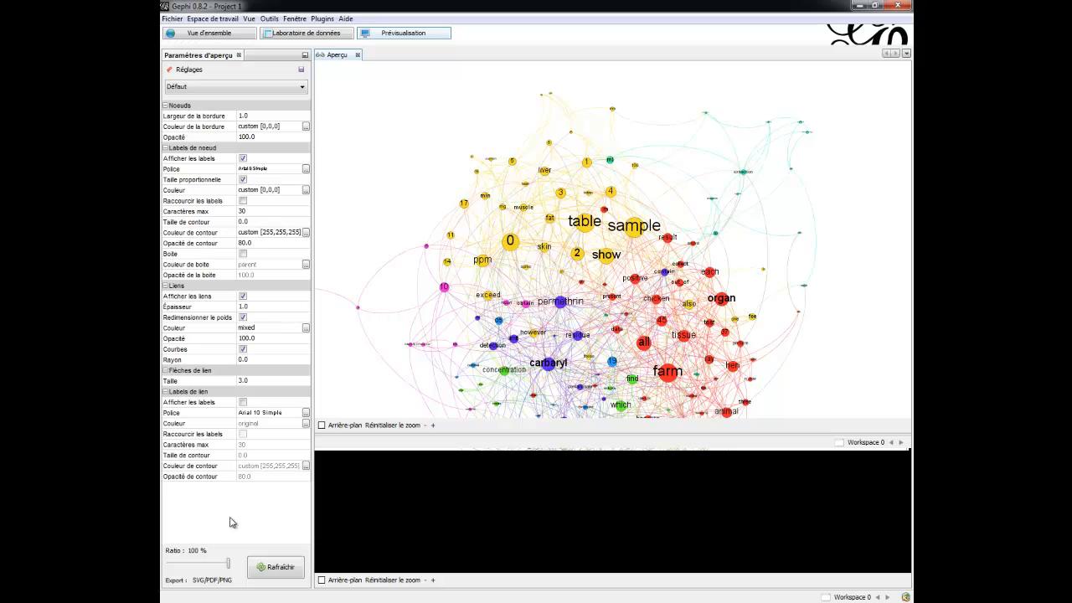
pyautogui.click(280, 569)
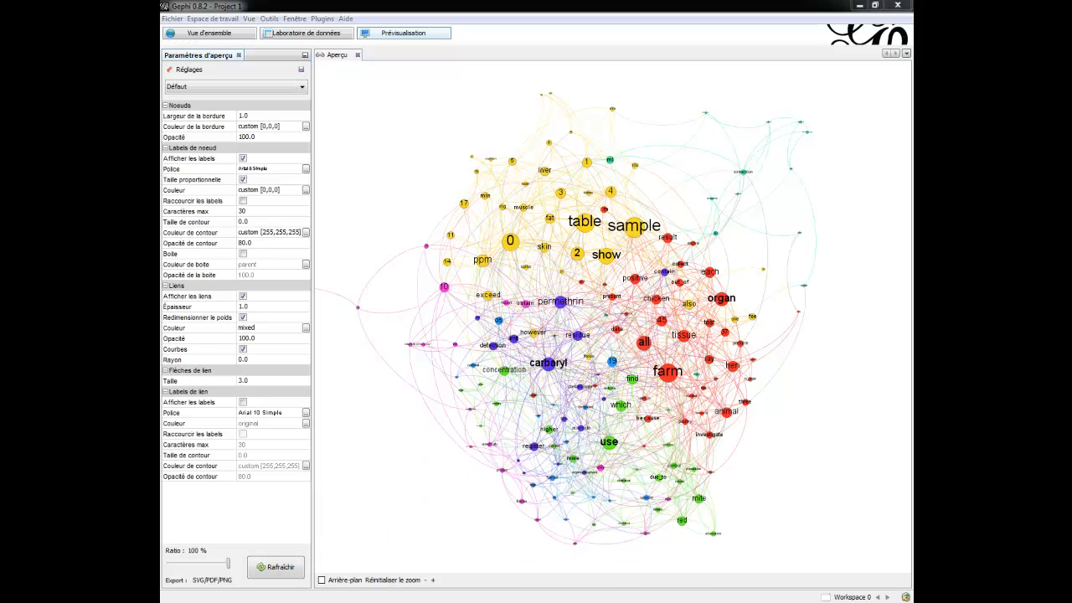
# Switch to the browser to check the title of the article on acaricide residues in laying hens, and return to Gephi's preview.
pyautogui.hotkey('alt', 'Tab')
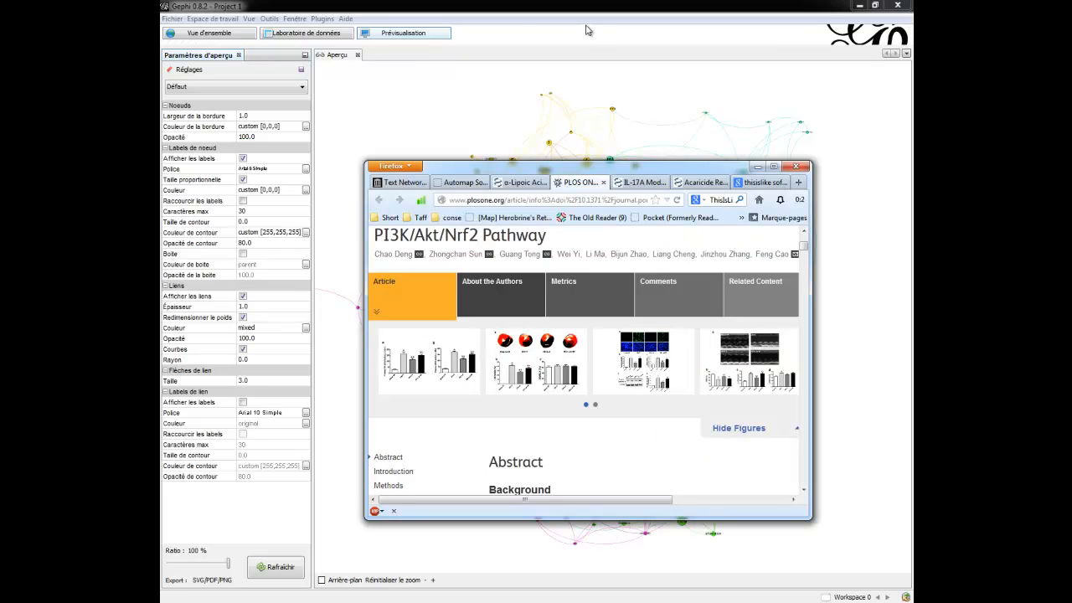
pyautogui.doubleClick(582, 172)
pyautogui.click(607, 8)
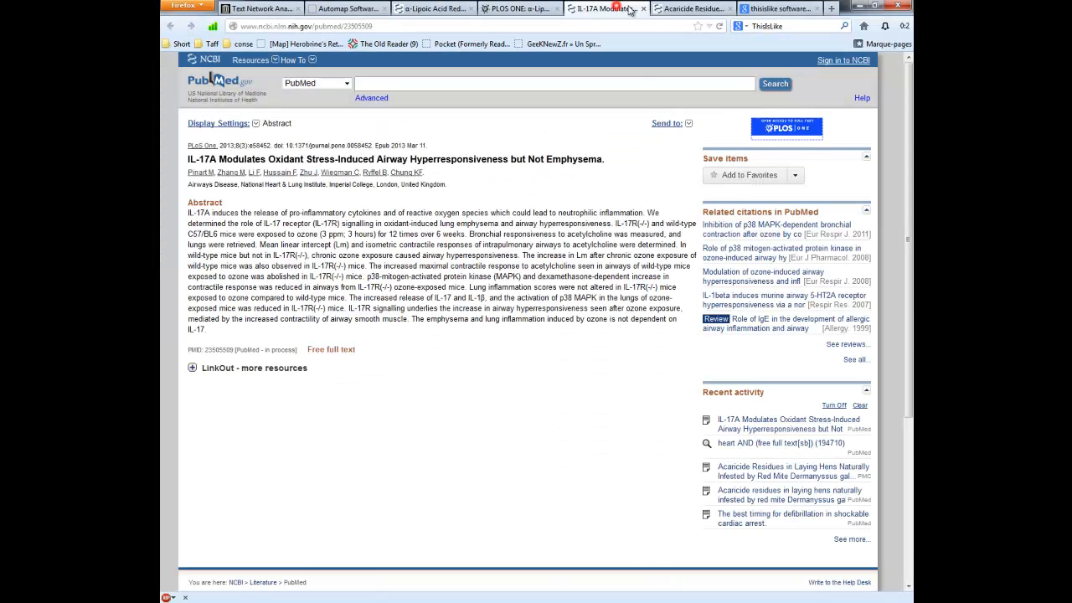
pyautogui.click(681, 9)
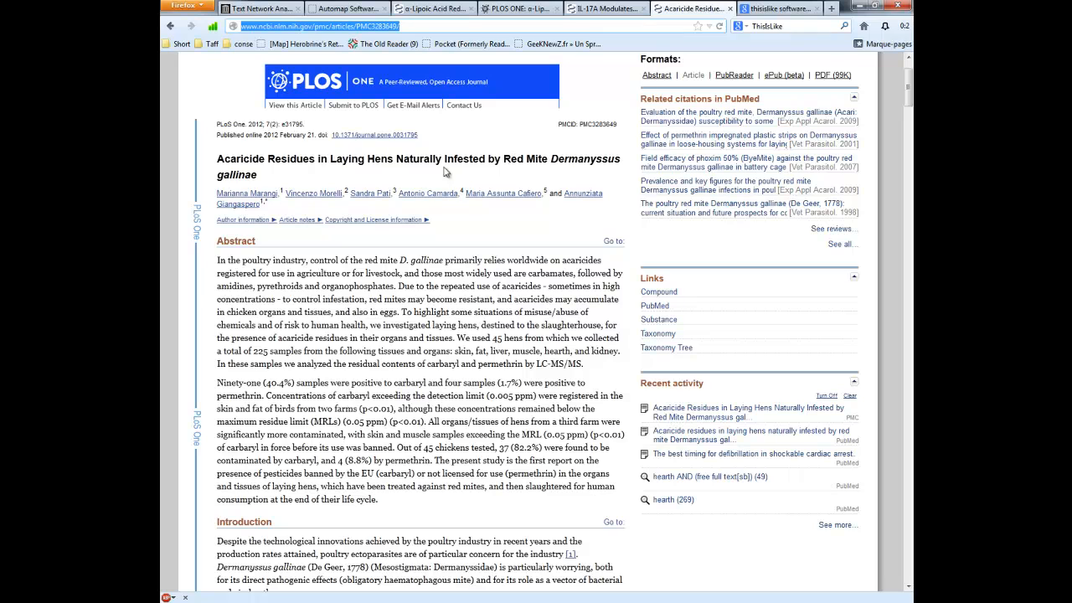
pyautogui.moveTo(220, 158); pyautogui.dragTo(290, 179)
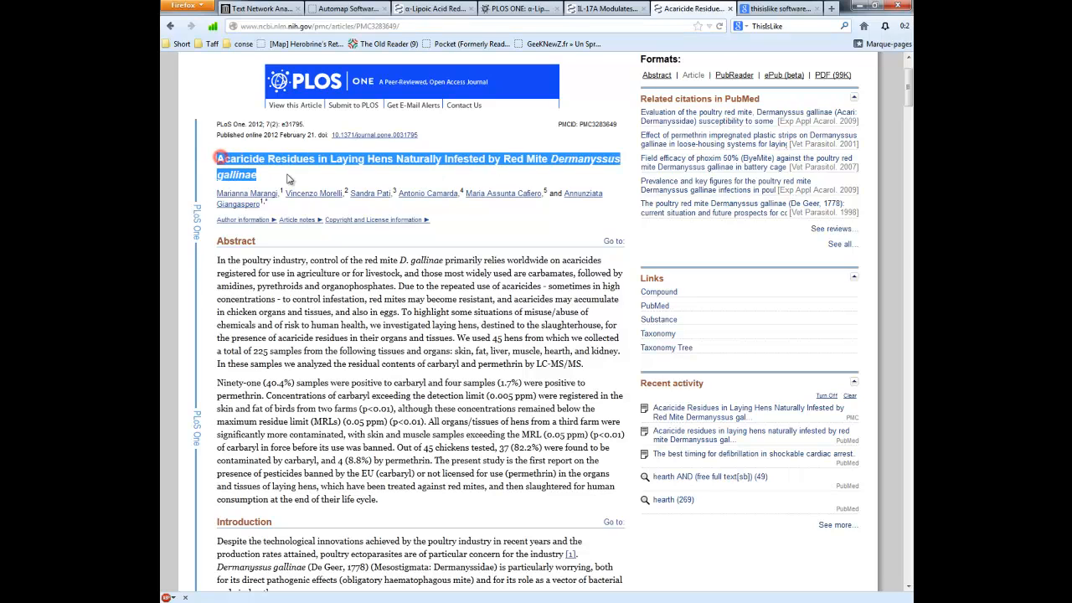
pyautogui.click(363, 170)
pyautogui.moveTo(515, 160); pyautogui.dragTo(486, 161)
pyautogui.click(486, 161)
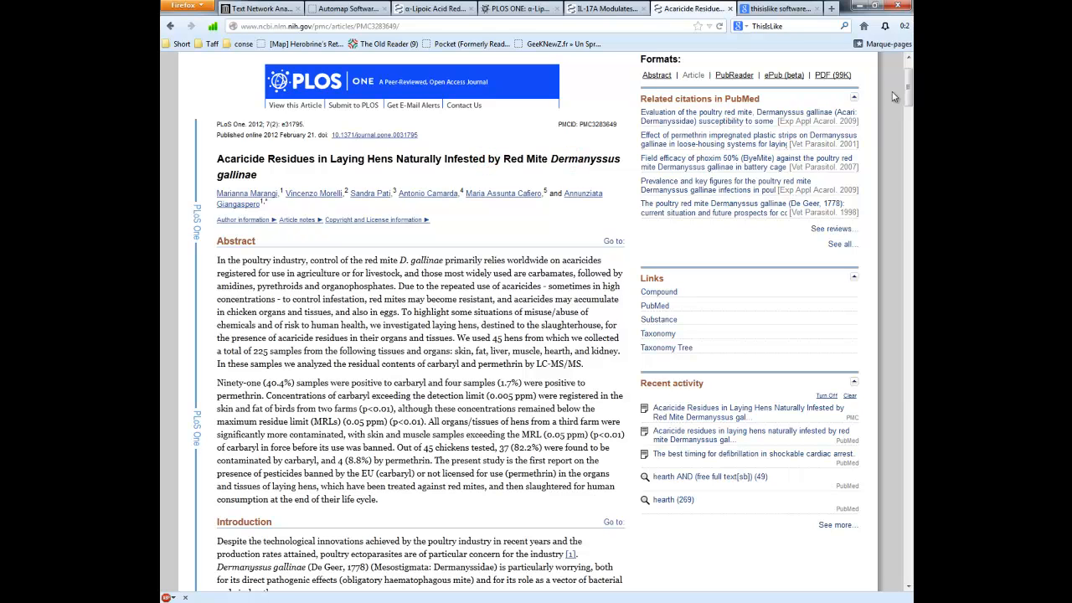
pyautogui.click(864, 7)
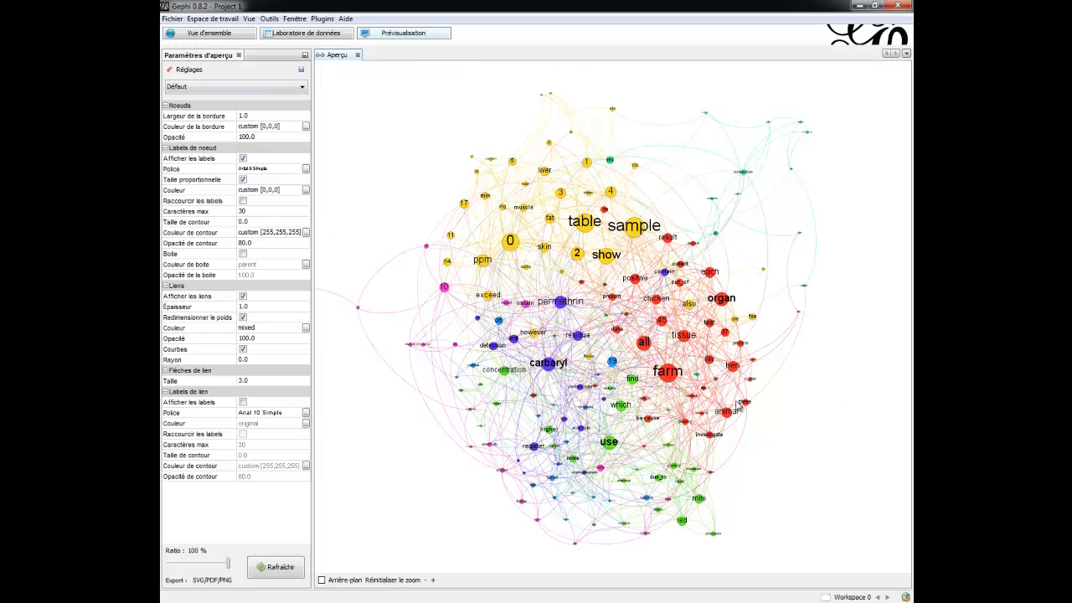
# Look through the node and edge tables of the finished network in the data laboratory.
pyautogui.click(300, 32)
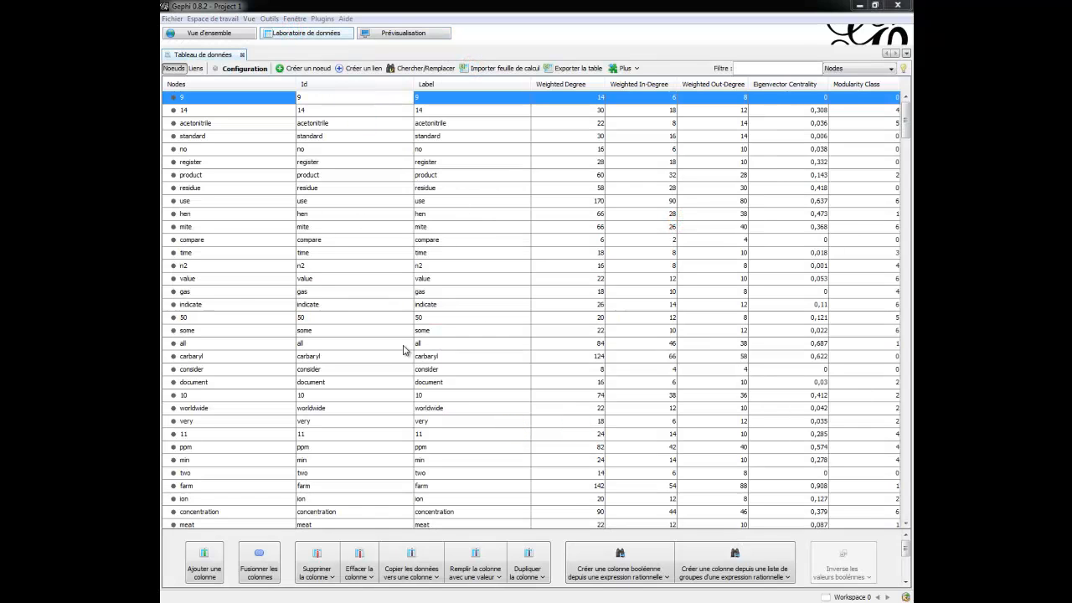
pyautogui.click(331, 307)
pyautogui.click(465, 173)
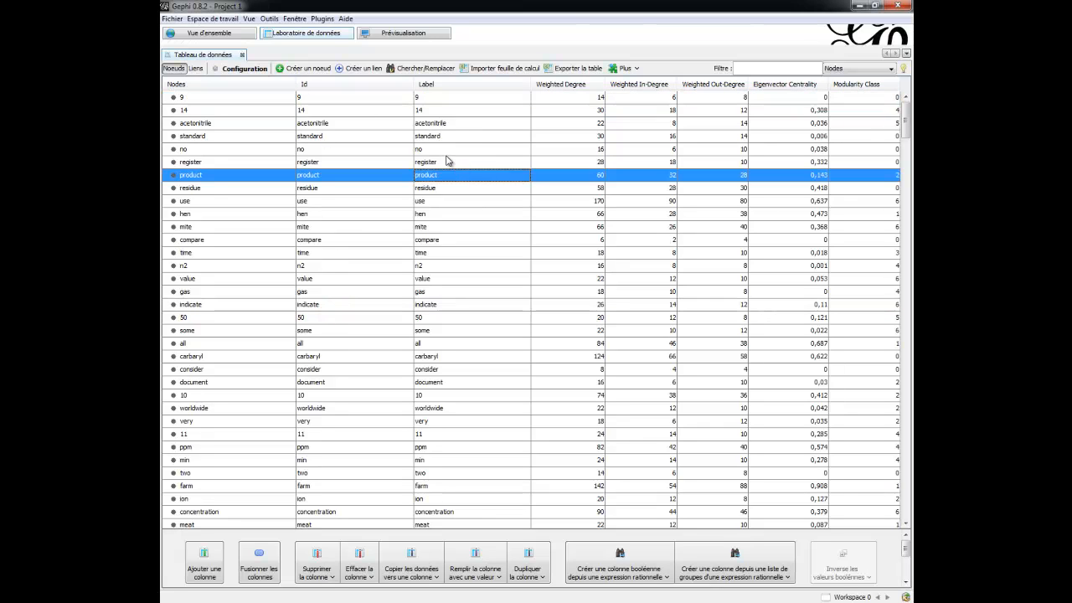
pyautogui.click(195, 68)
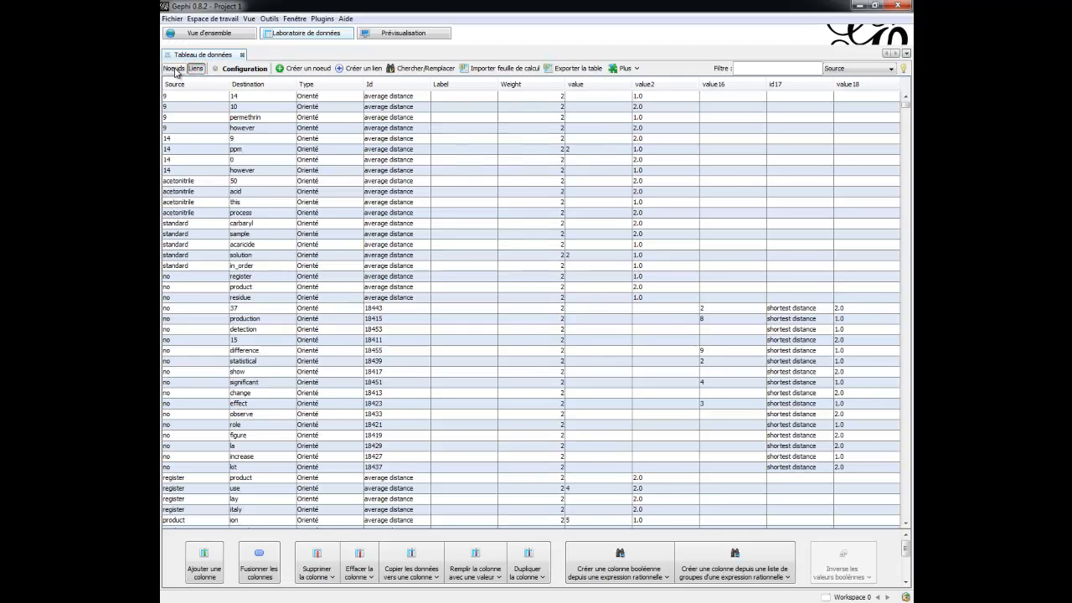
pyautogui.click(173, 69)
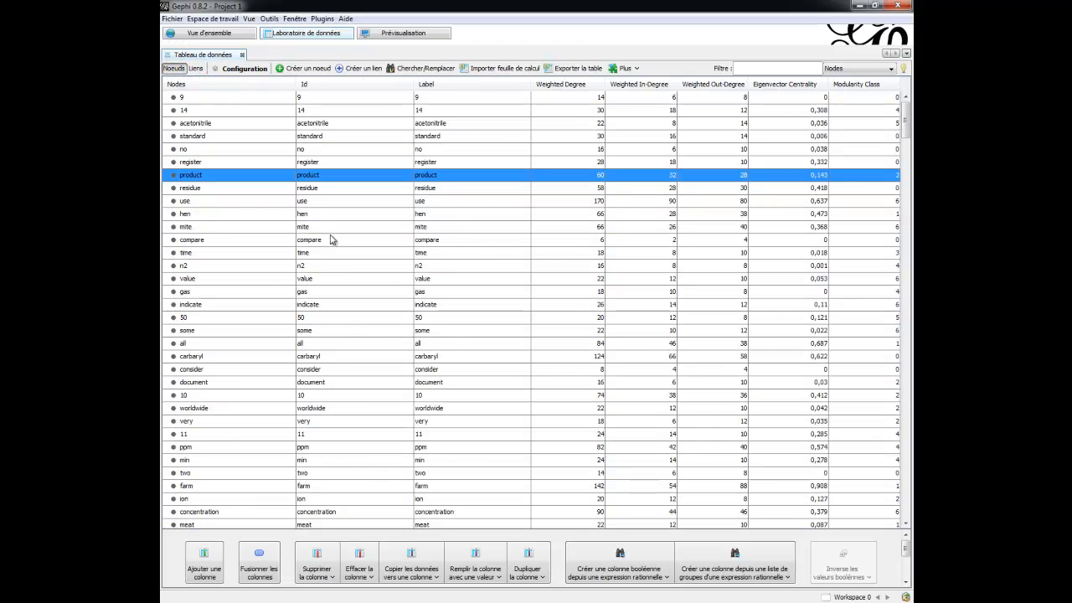
pyautogui.scroll(-20, 330, 240)
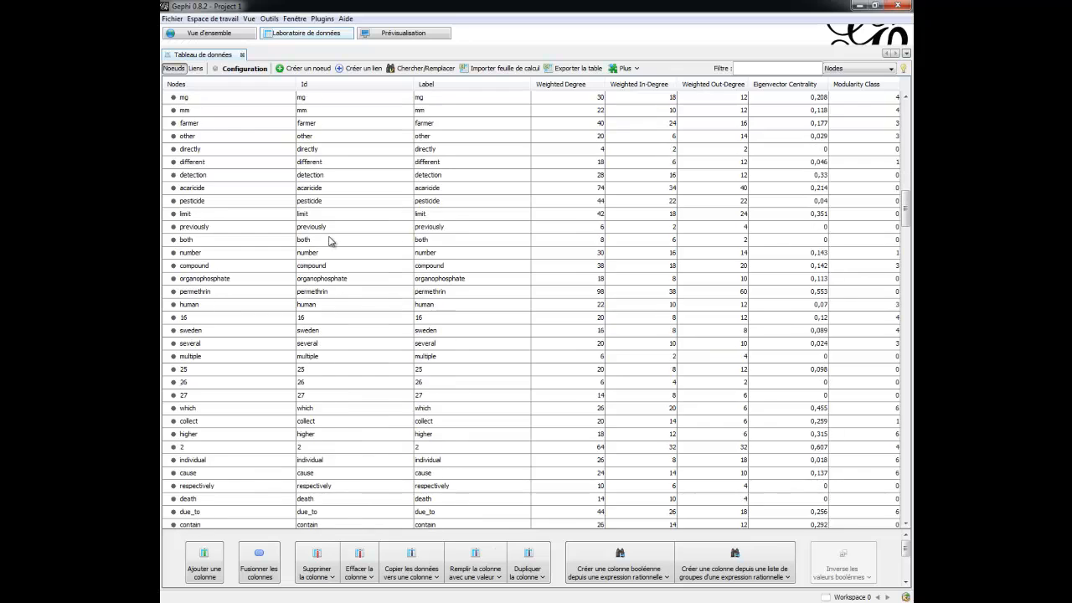
pyautogui.scroll(-4, 265, 300)
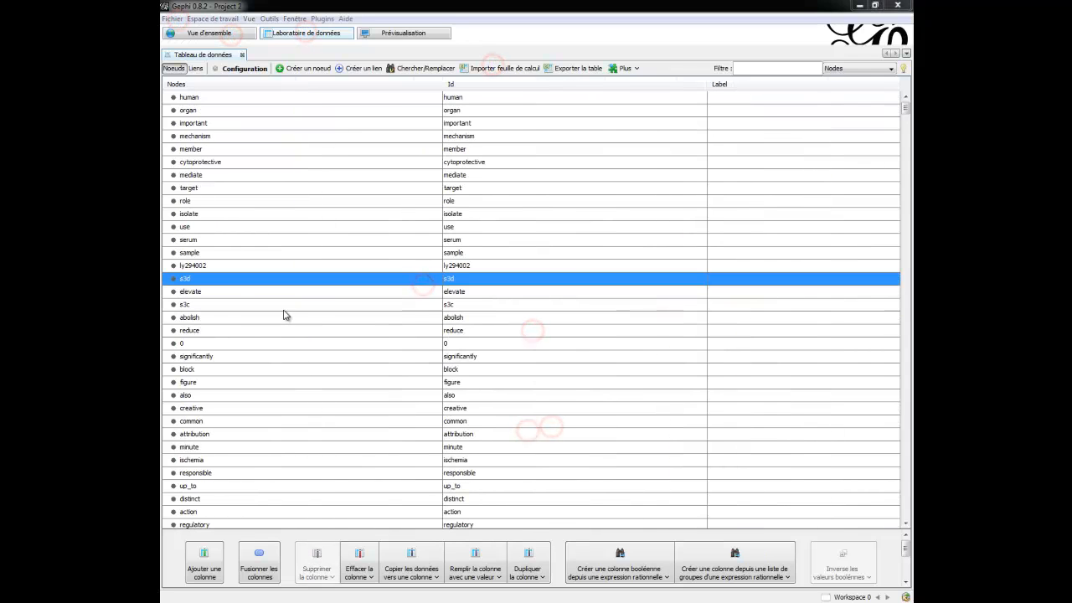
# Copy the data of the Id column into the empty Label column of Project 2's node table.
pyautogui.click(585, 251)
pyautogui.click(740, 110)
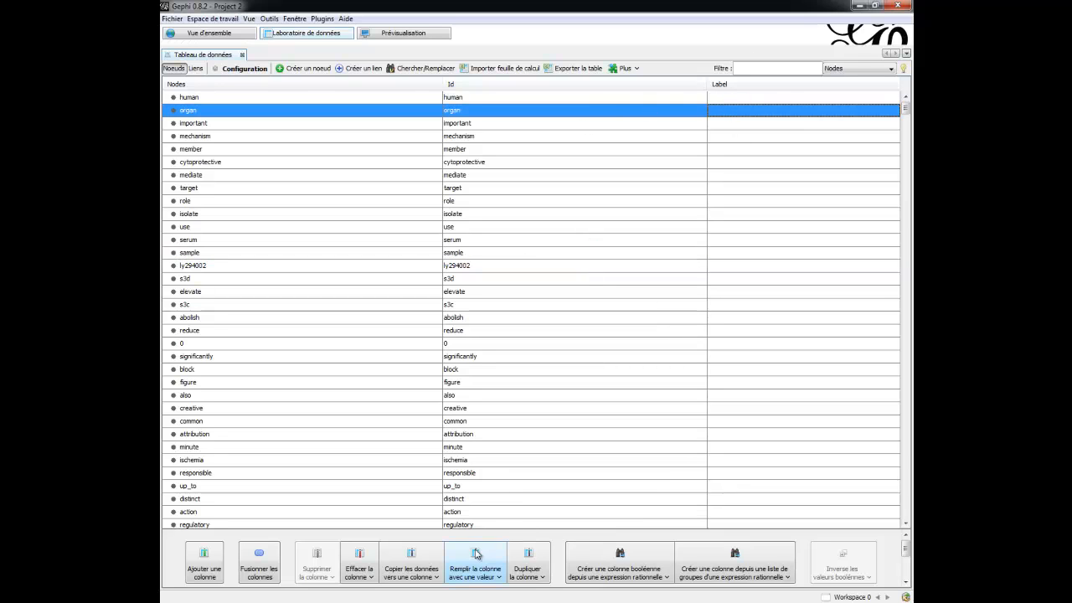
pyautogui.click(496, 578)
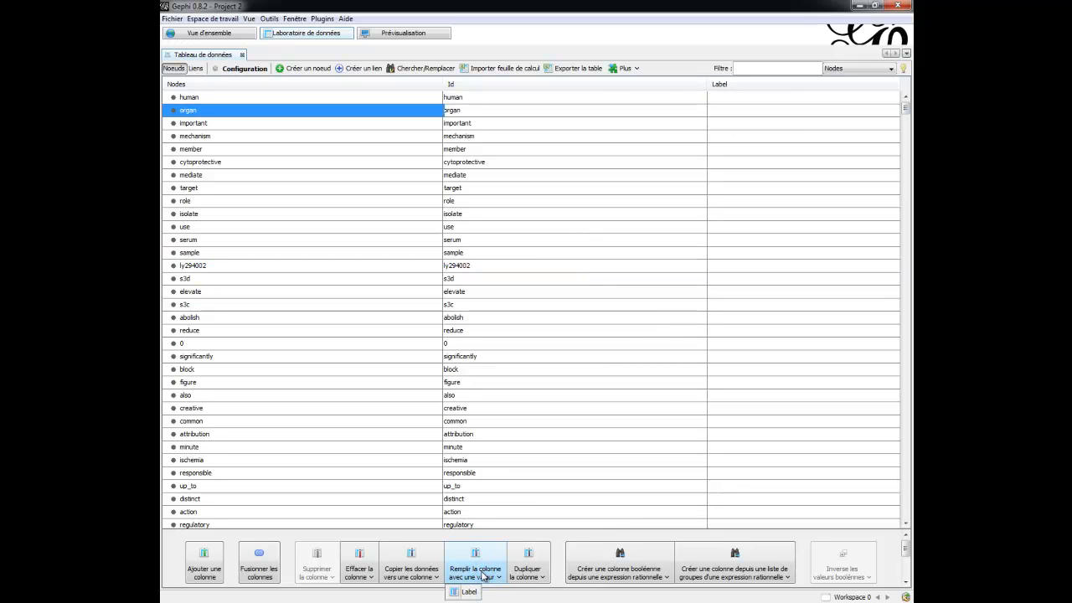
pyautogui.click(422, 570)
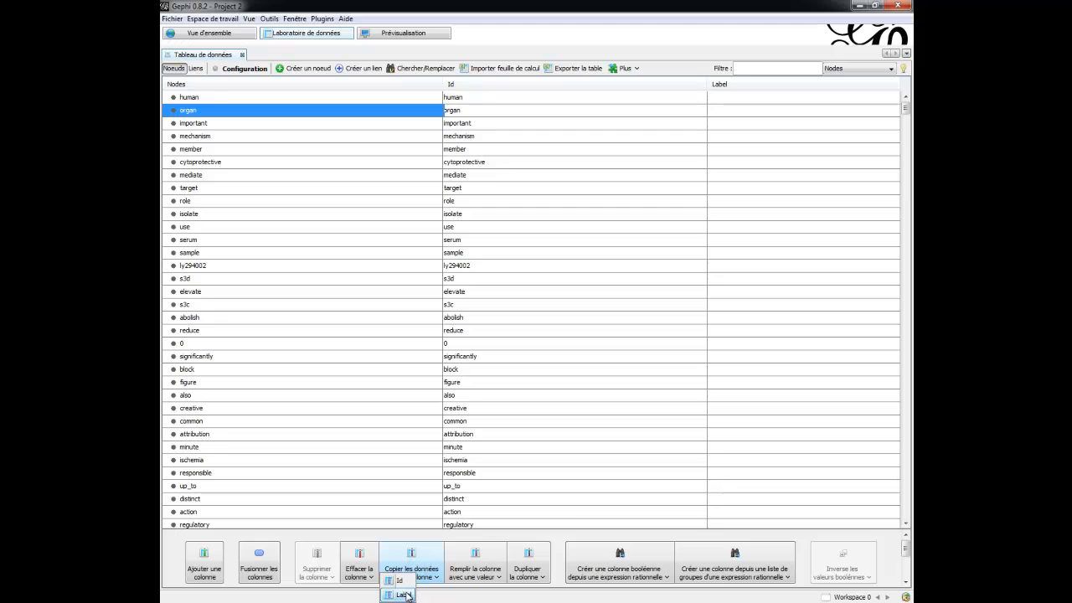
pyautogui.click(408, 586)
pyautogui.click(529, 332)
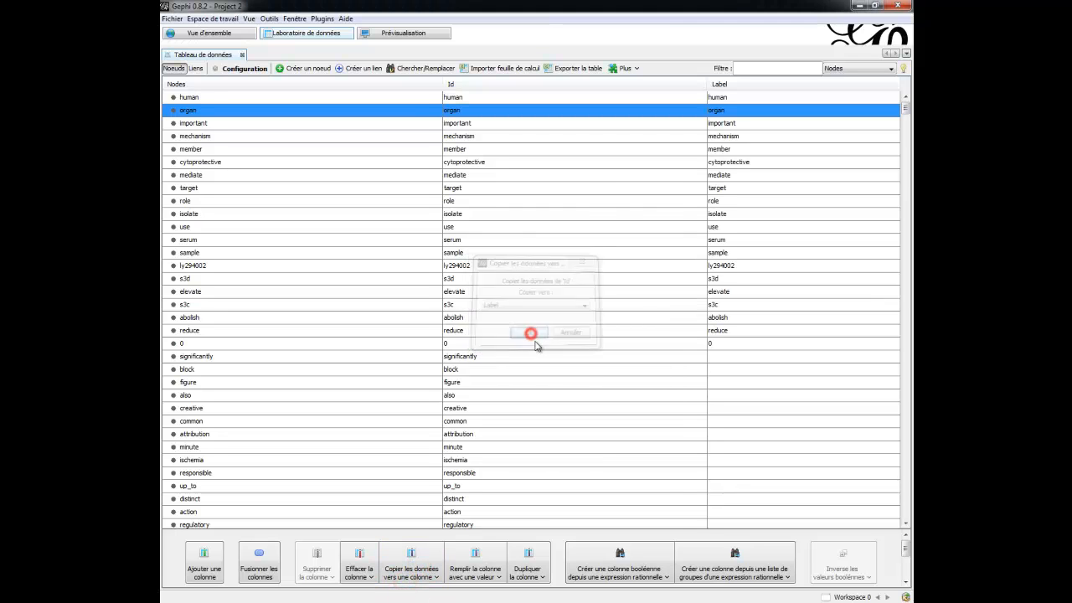
# Compute the weighted degree of the new network in the overview and close its report.
pyautogui.click(209, 34)
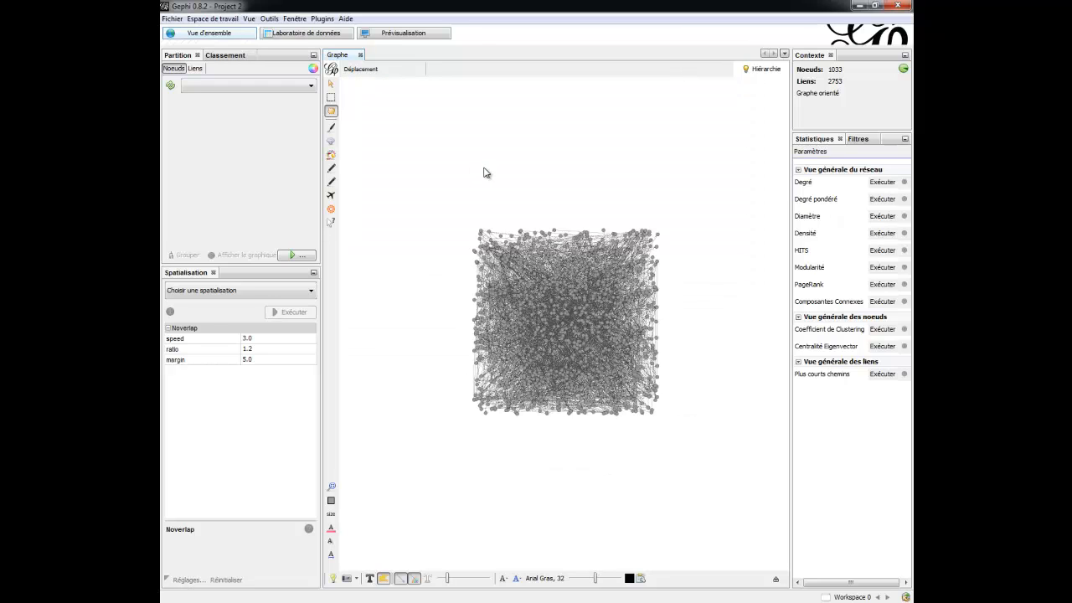
pyautogui.click(875, 201)
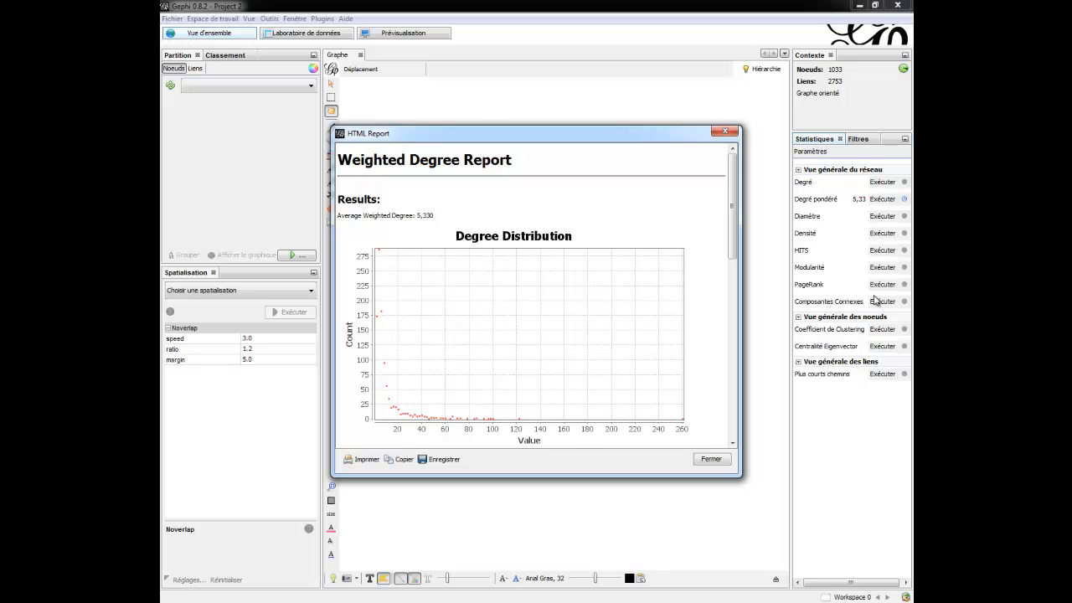
pyautogui.click(710, 459)
# Add the topology degree range filter (Plage de degrés) to the queries, raise its minimum slightly and apply it to the graph.
pyautogui.click(857, 139)
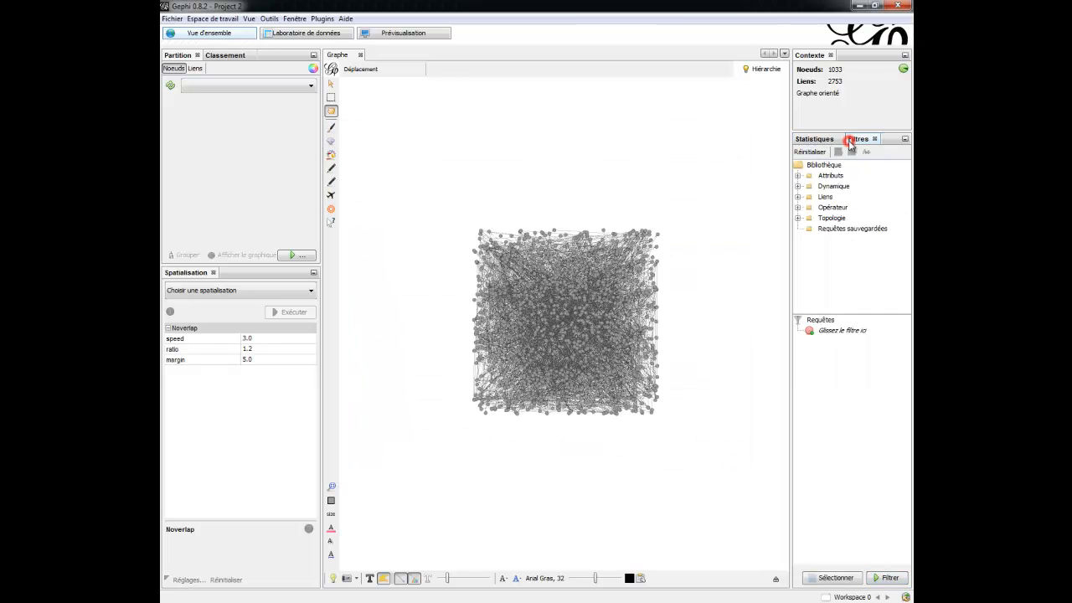
pyautogui.click(799, 219)
pyautogui.moveTo(845, 244); pyautogui.dragTo(835, 338)
pyautogui.moveTo(802, 531); pyautogui.dragTo(806, 536)
pyautogui.click(902, 585)
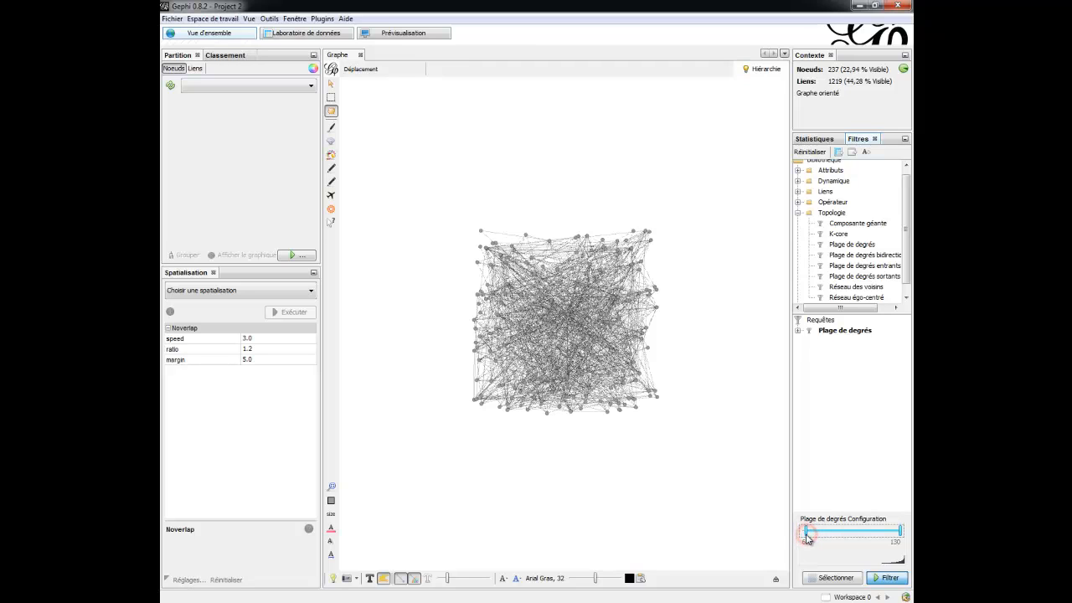
# Raise the degree range filter's minimum to 10 and reapply the filter to the graph.
pyautogui.click(887, 579)
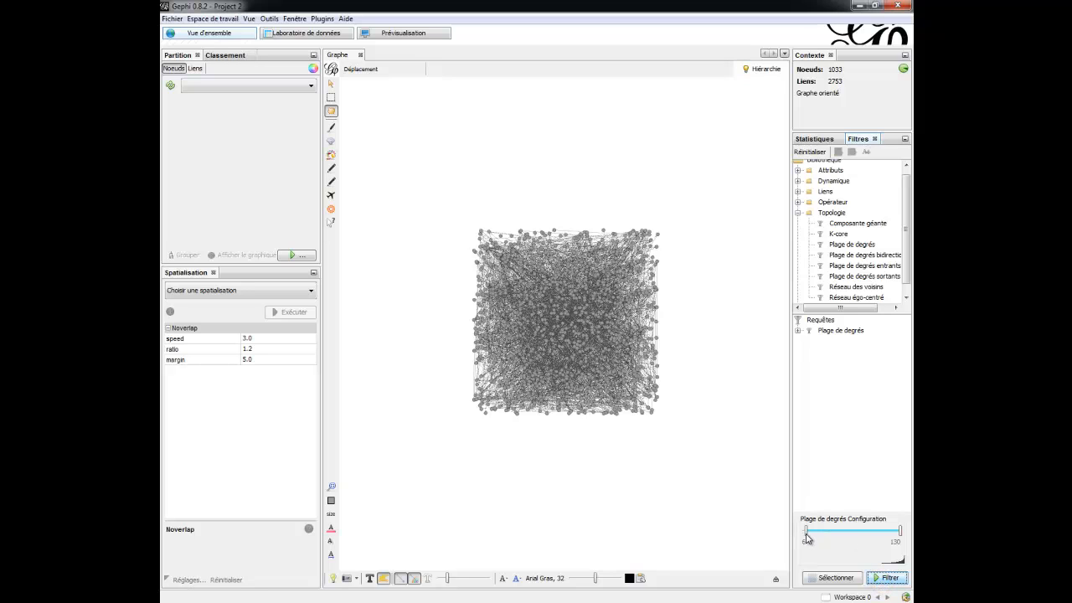
pyautogui.moveTo(806, 538); pyautogui.dragTo(811, 537)
pyautogui.click(887, 578)
pyautogui.click(887, 578)
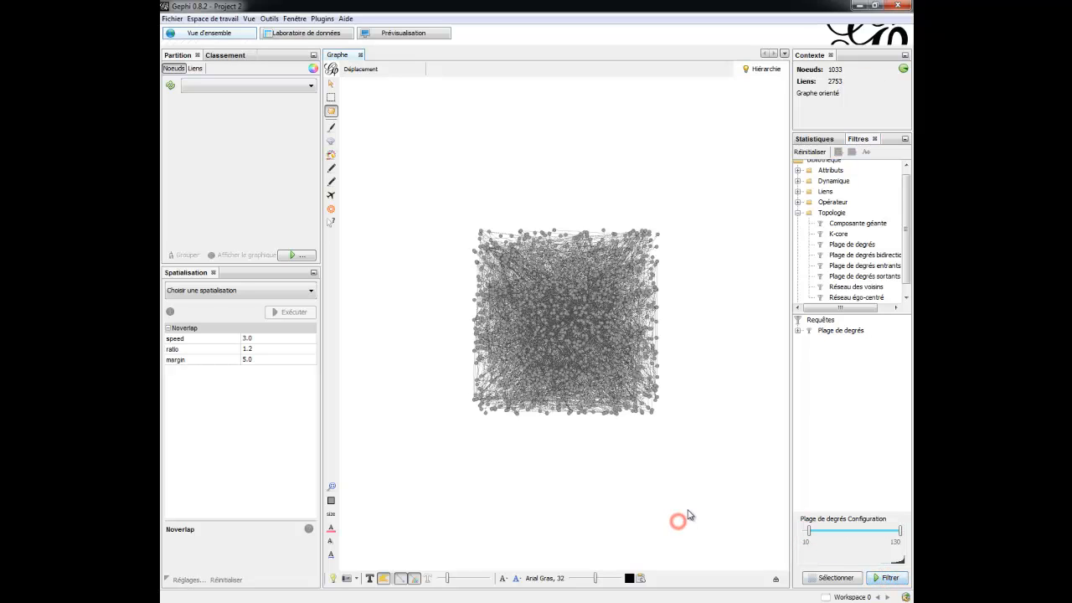
# Run the Force Atlas layout with a repulsion strength of 10000 and stop it once the nodes have spread out.
pyautogui.click(249, 298)
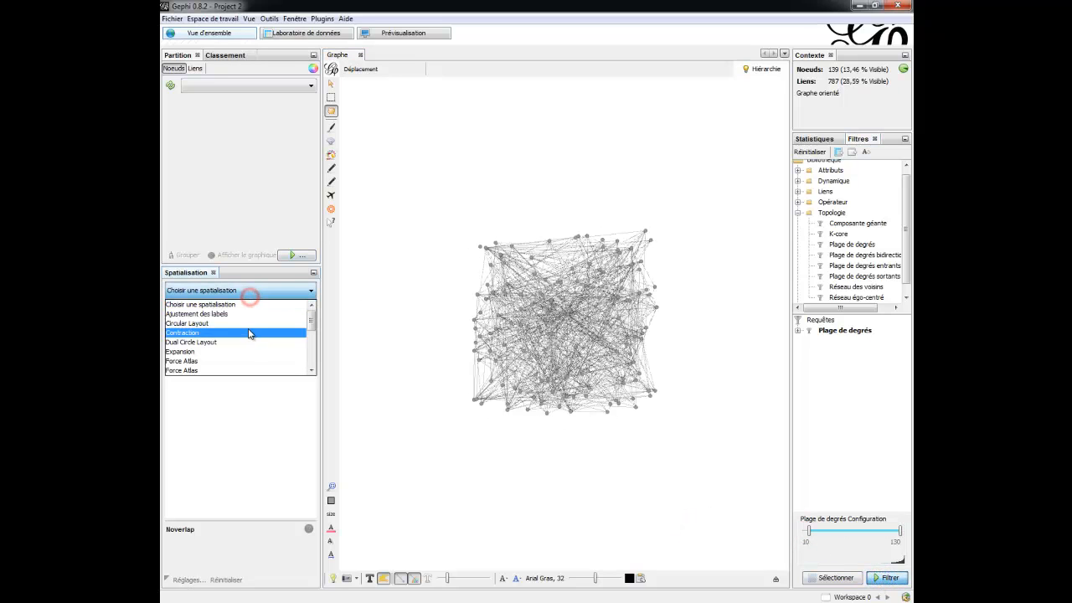
pyautogui.click(248, 359)
pyautogui.click(248, 348)
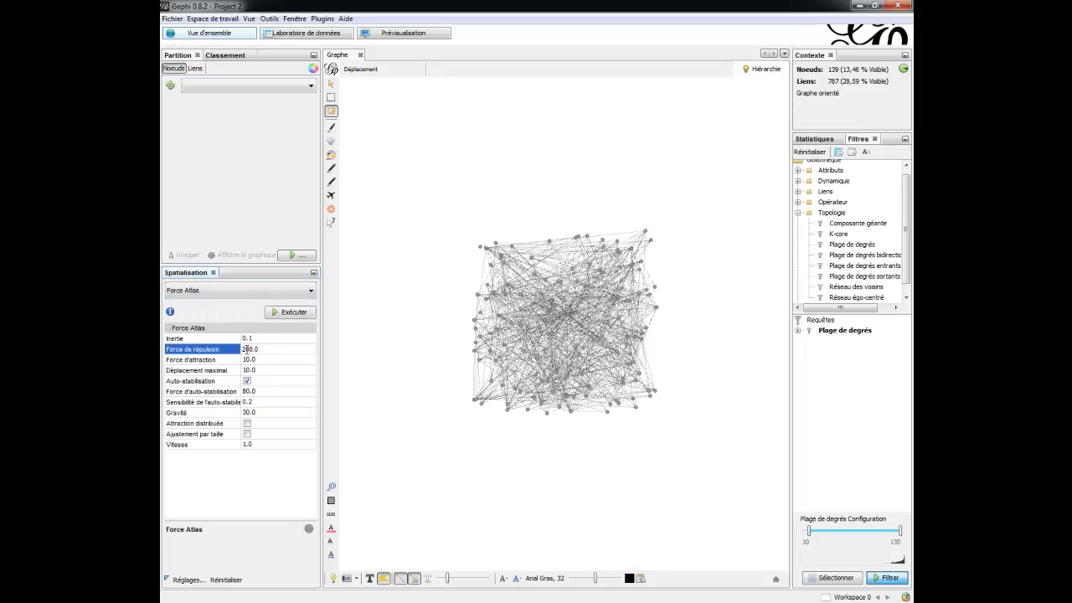
pyautogui.press('BackSpace')
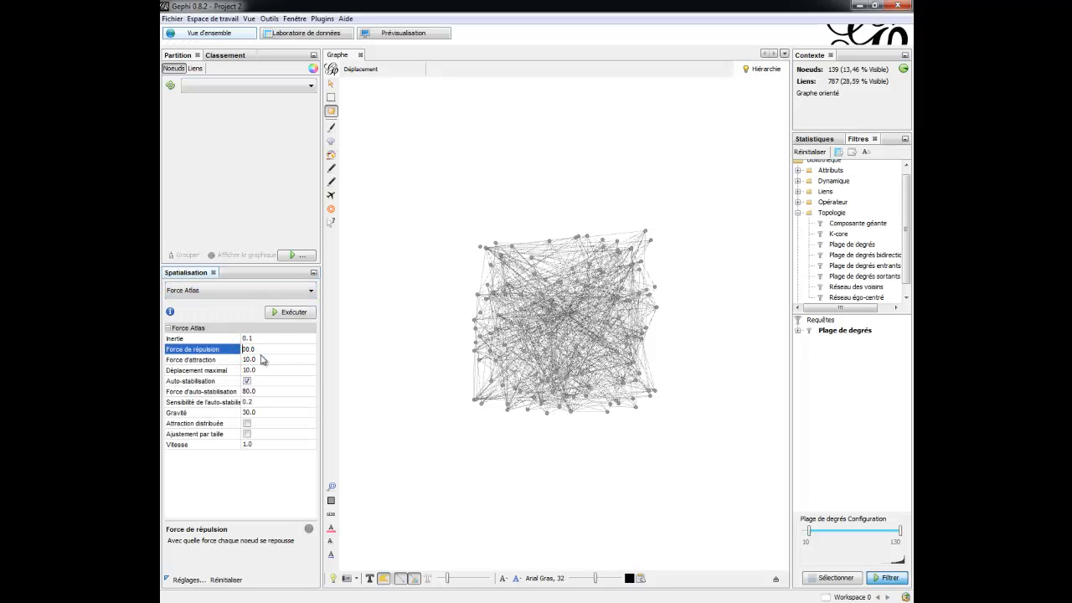
pyautogui.write('1000')
pyautogui.click(289, 312)
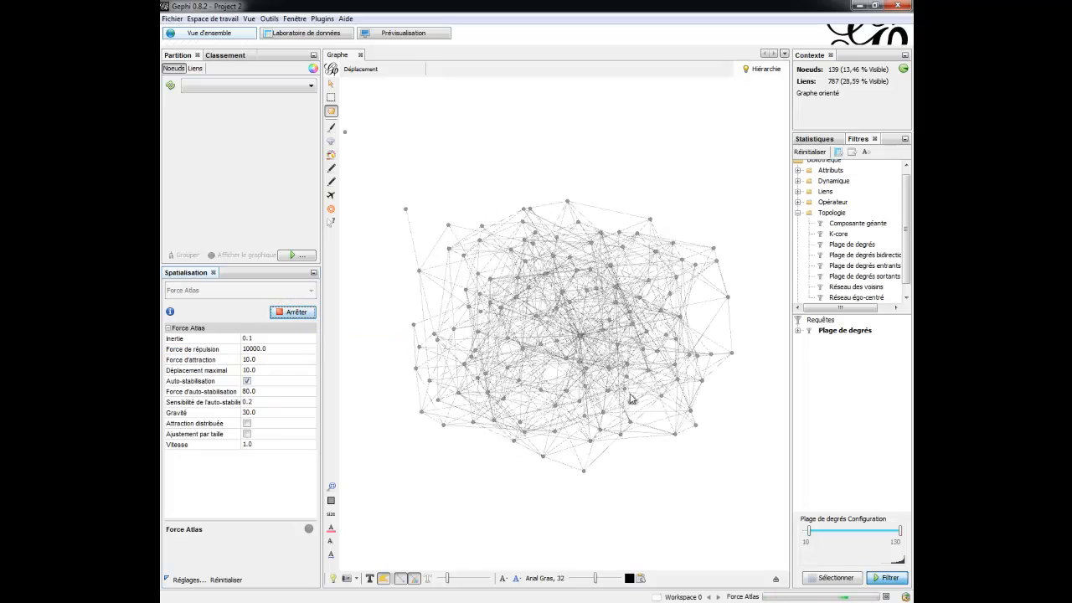
pyautogui.click(303, 314)
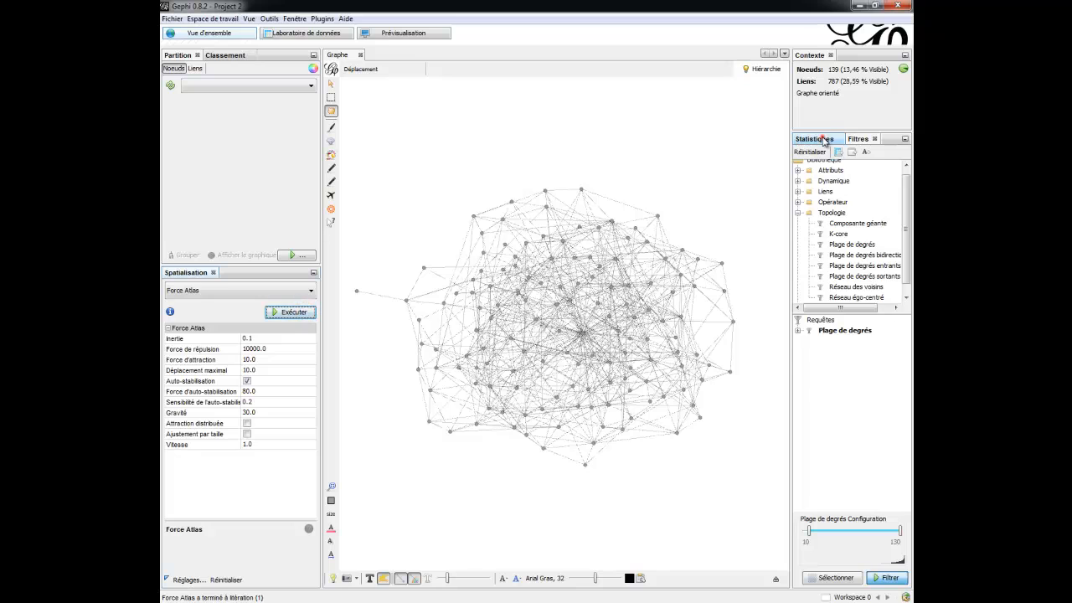
# Compute the graph's modularity (resolution 1.0) and its directed eigenvector centrality with 100 iterations, closing both reports.
pyautogui.click(814, 139)
pyautogui.click(882, 267)
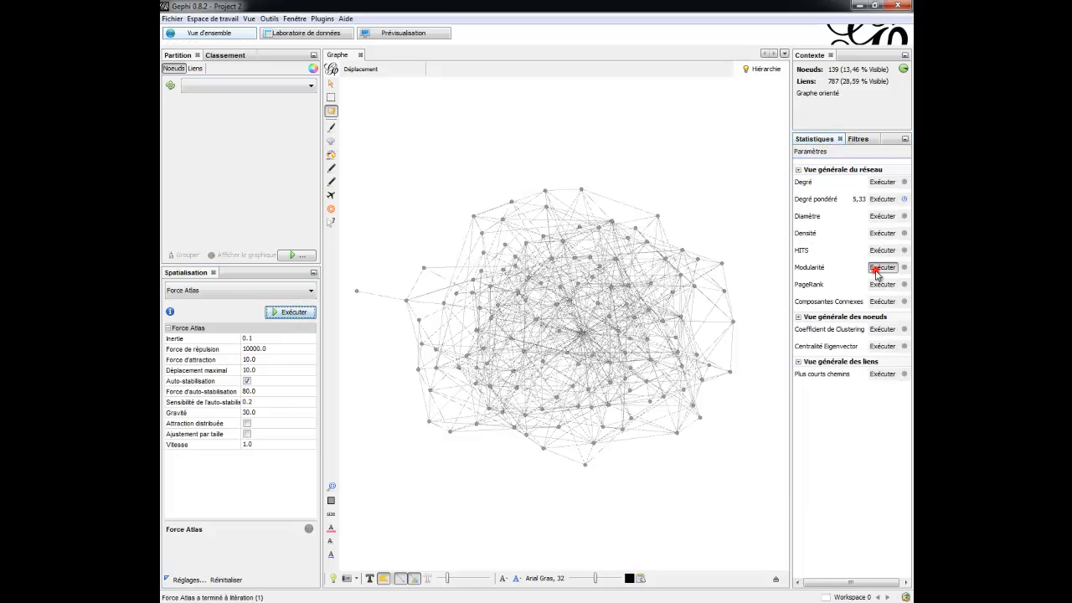
pyautogui.click(616, 372)
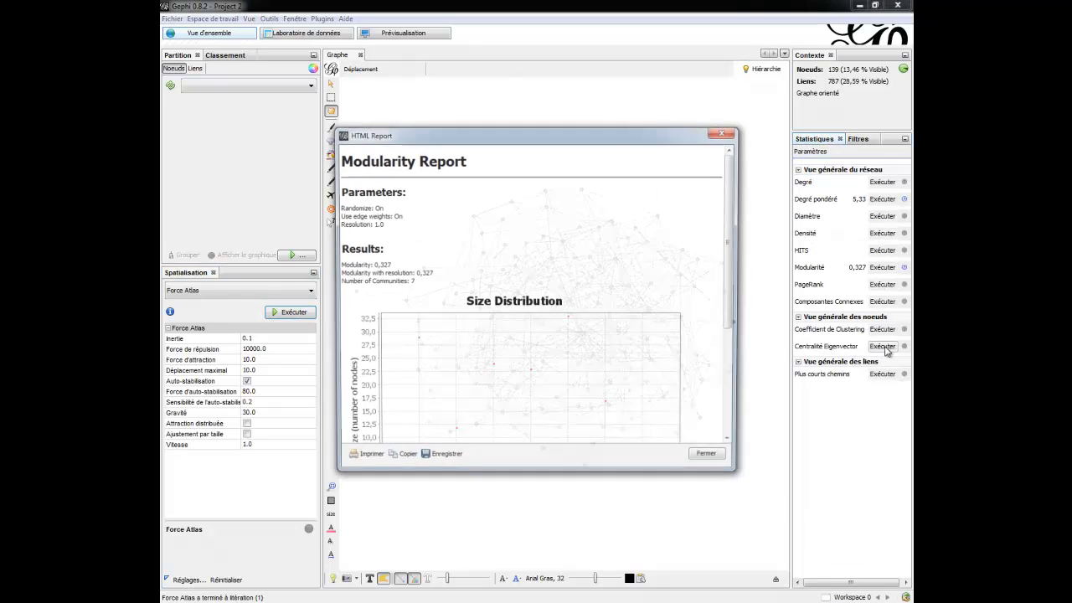
pyautogui.click(712, 459)
pyautogui.click(882, 346)
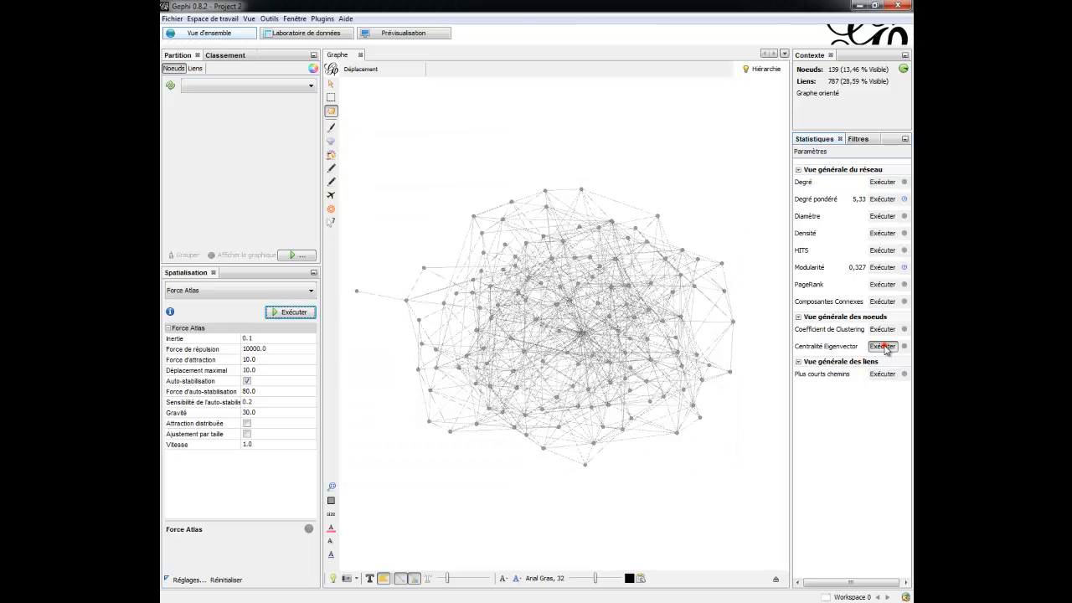
pyautogui.click(626, 383)
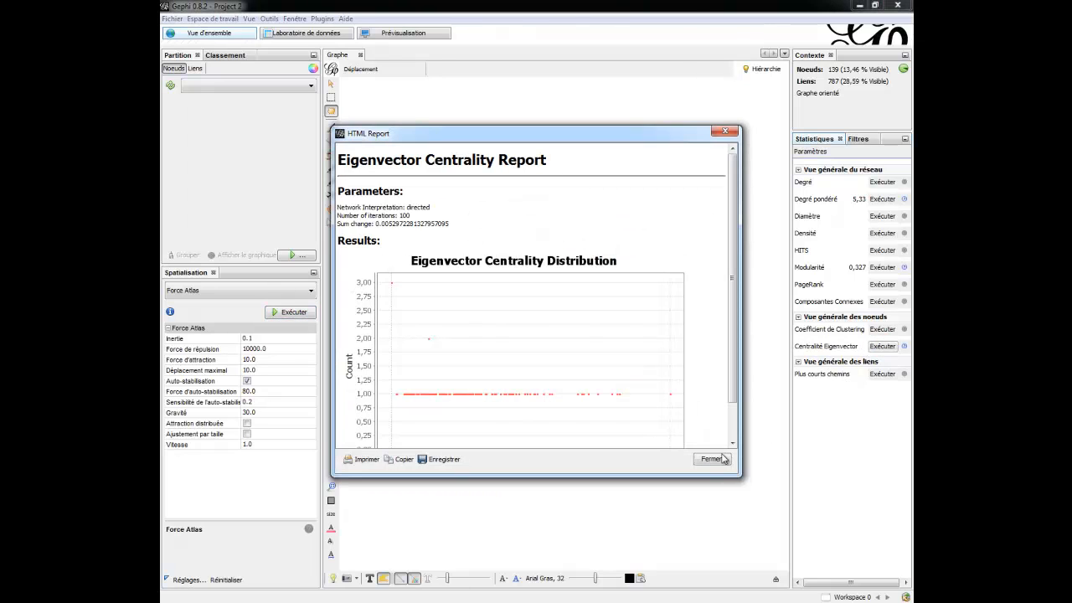
pyautogui.click(723, 459)
# Partition the nodes by Modularity Class and apply the community colors to the graph.
pyautogui.click(171, 87)
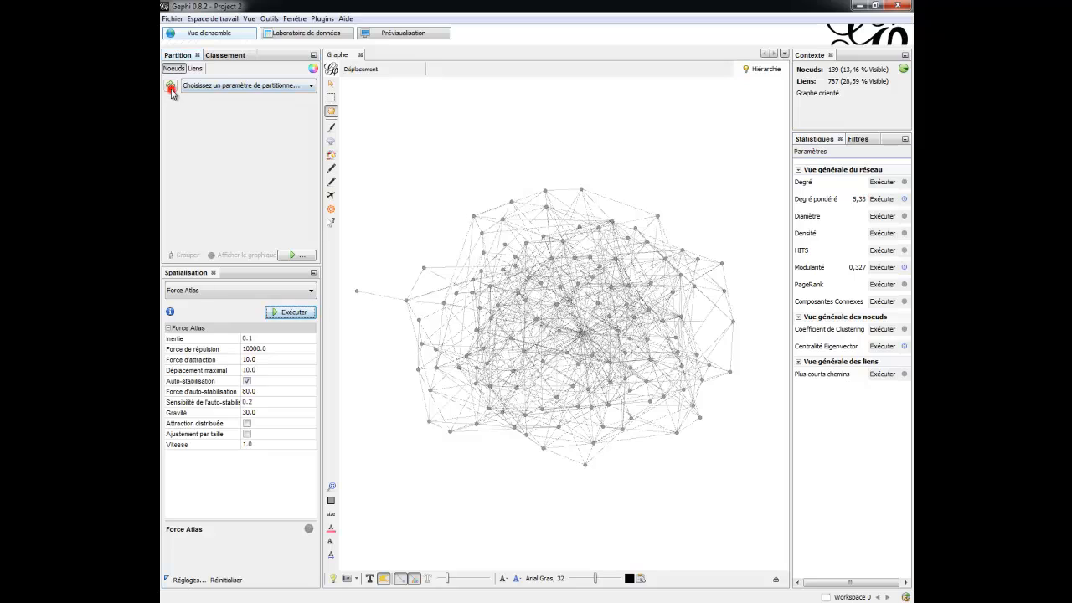
pyautogui.click(226, 86)
pyautogui.click(224, 106)
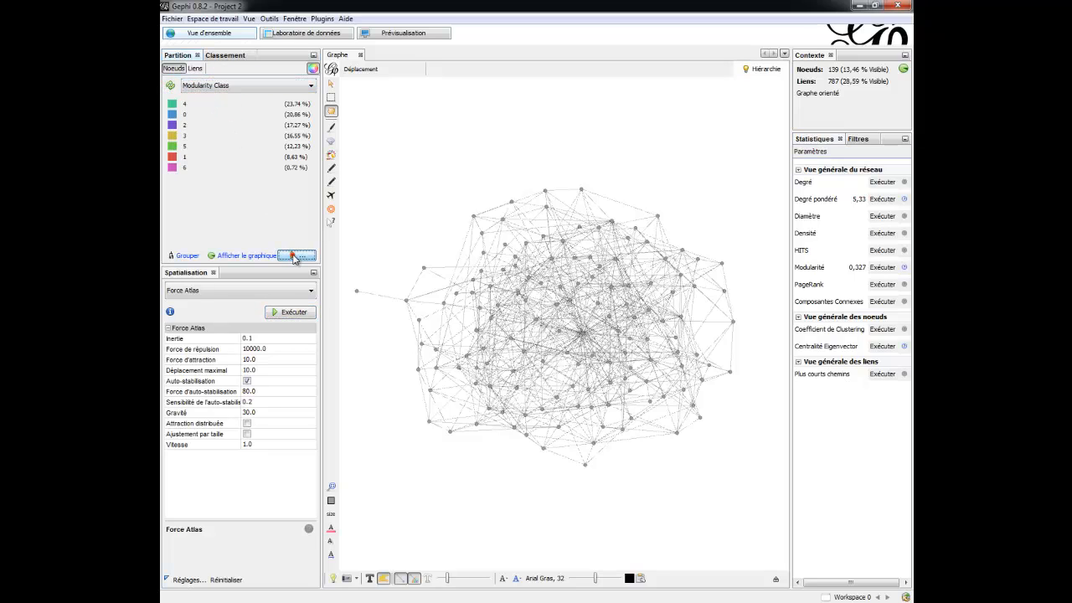
pyautogui.click(294, 256)
# Rank the node sizes by Eigenvector Centrality from 10 to 100 and apply them to the graph.
pyautogui.click(225, 55)
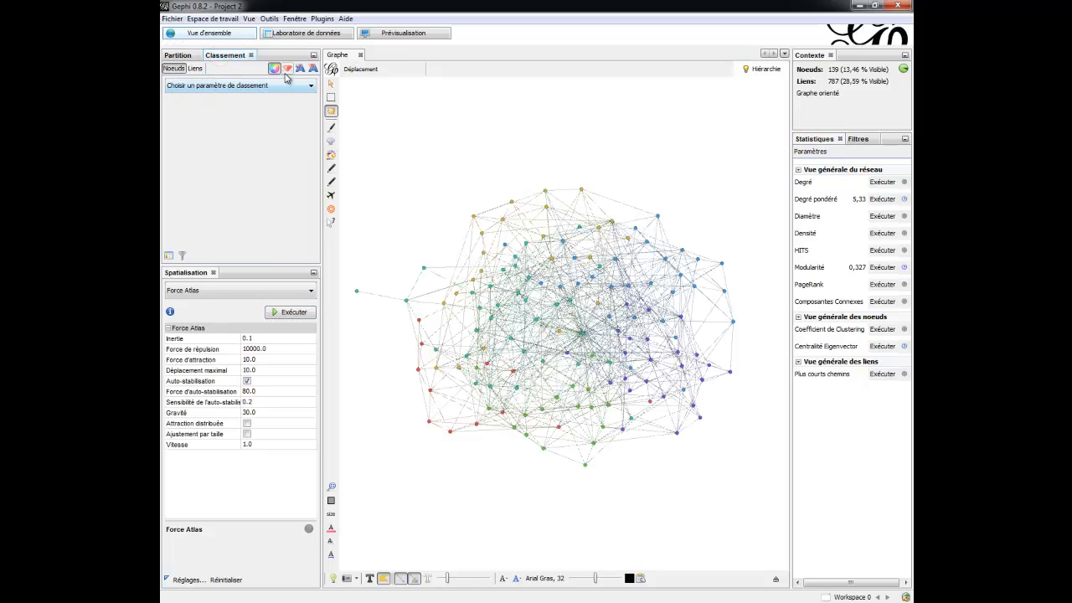
pyautogui.click(288, 68)
pyautogui.click(281, 86)
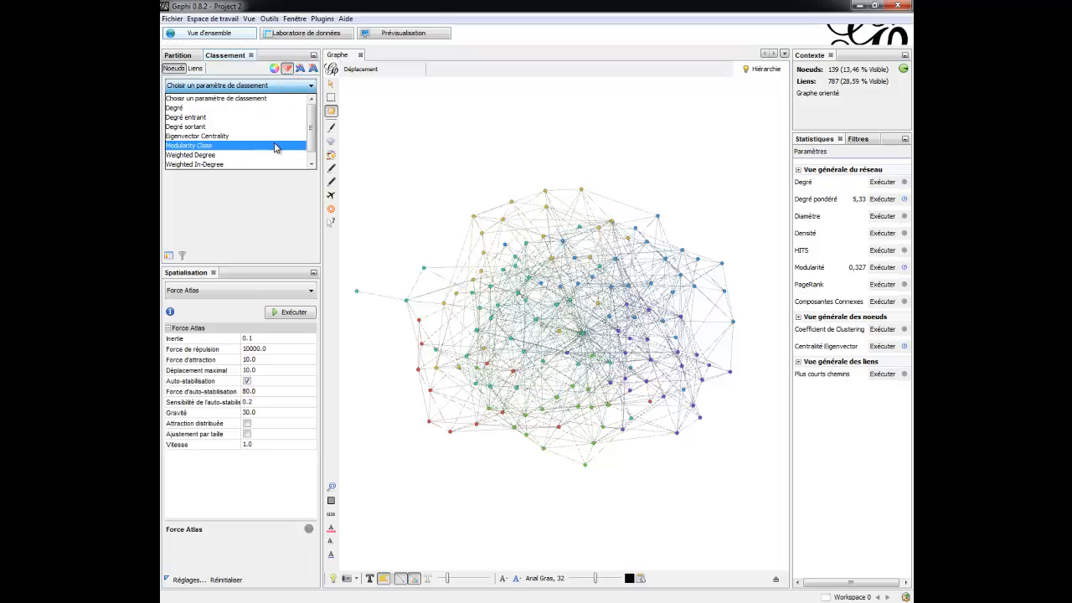
pyautogui.scroll(-1, 285, 149)
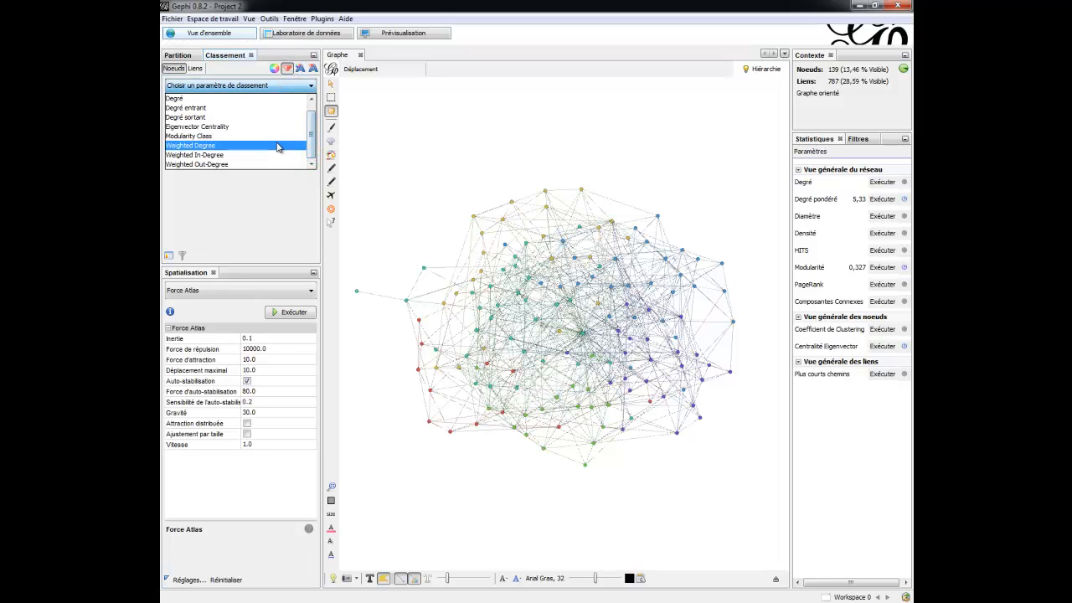
pyautogui.click(276, 145)
pyautogui.click(282, 86)
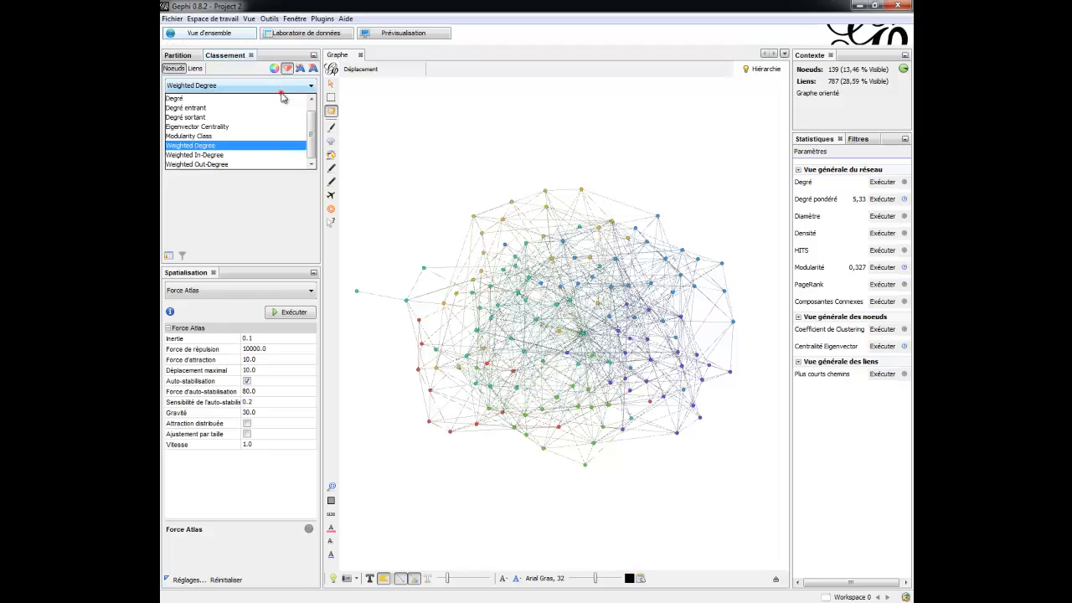
pyautogui.click(276, 128)
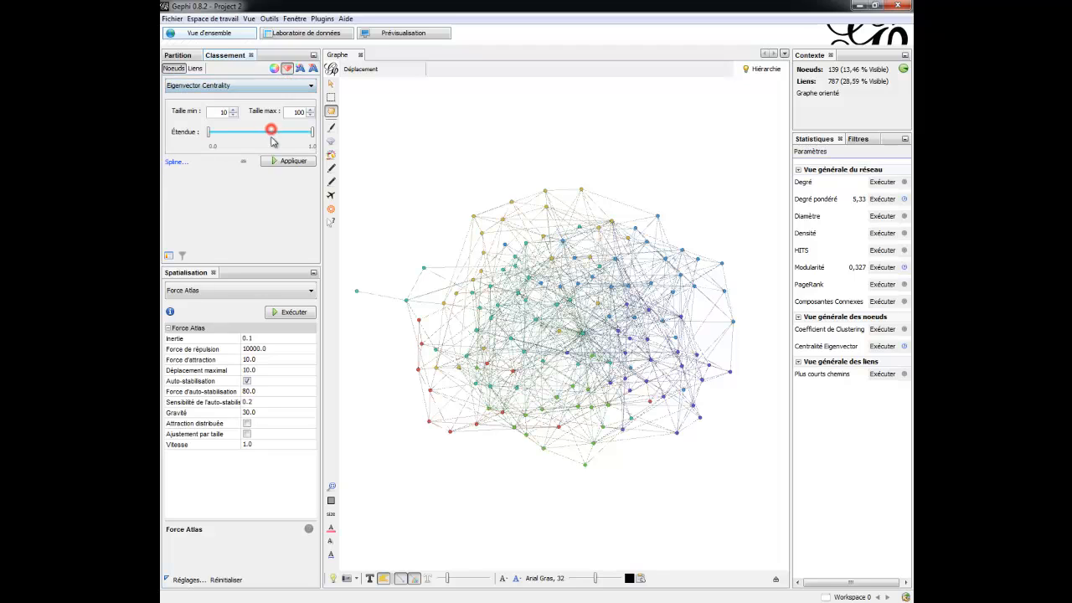
pyautogui.click(277, 161)
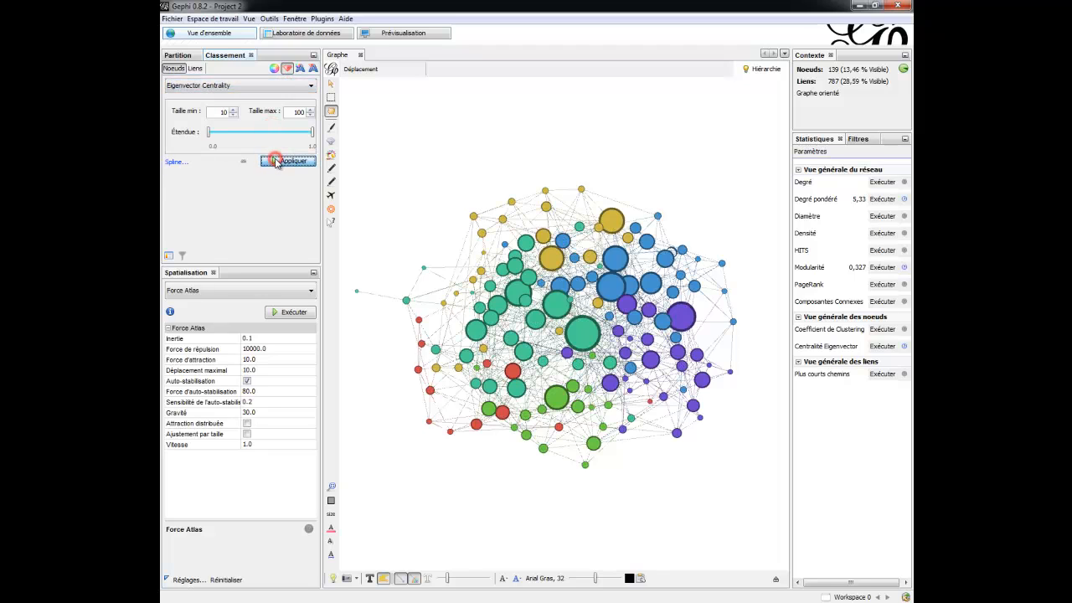
# Try maximum node sizes of 50 and 70 for the Eigenvector Centrality ranking, applying each to the graph.
pyautogui.doubleClick(298, 111)
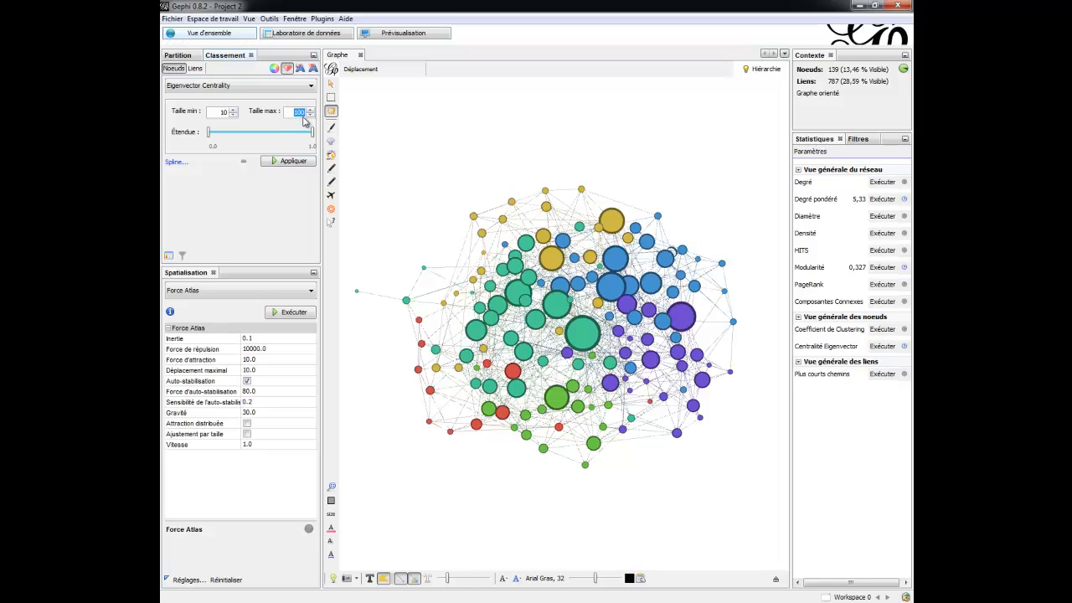
pyautogui.click(278, 161)
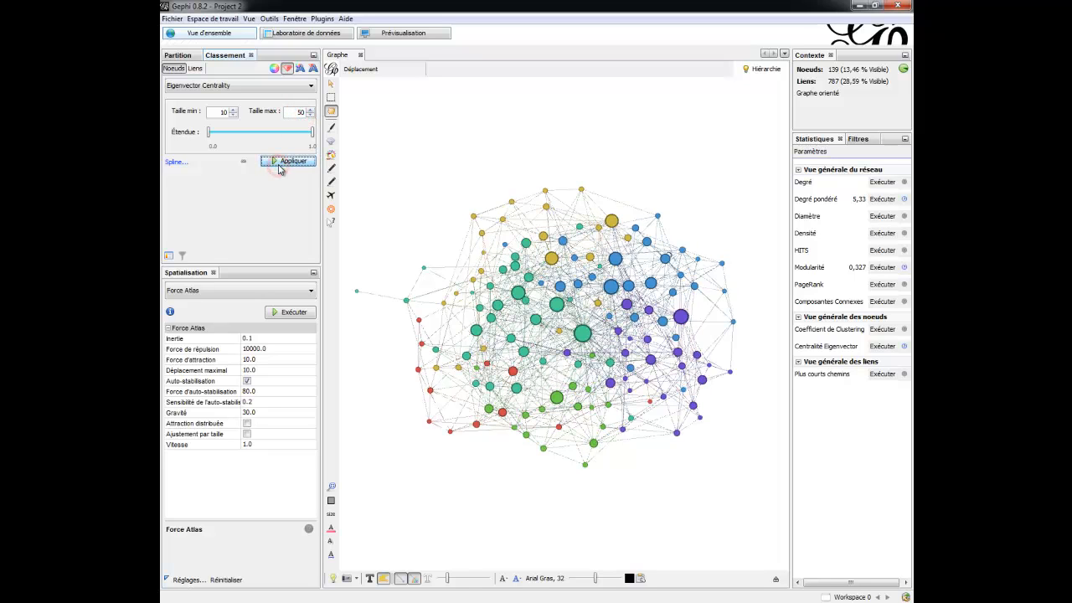
pyautogui.doubleClick(297, 111)
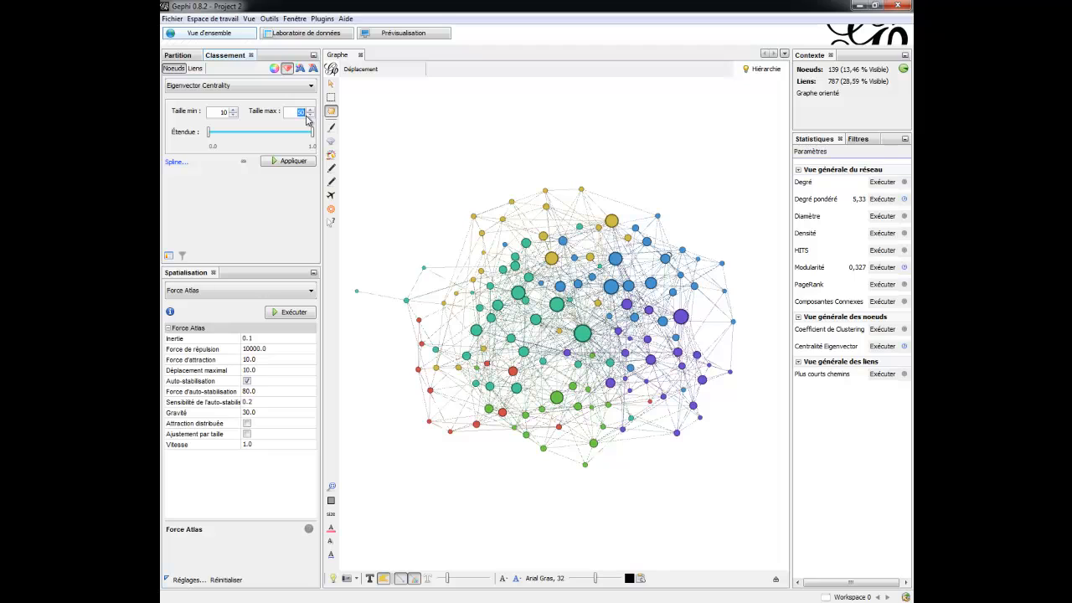
pyautogui.click(284, 161)
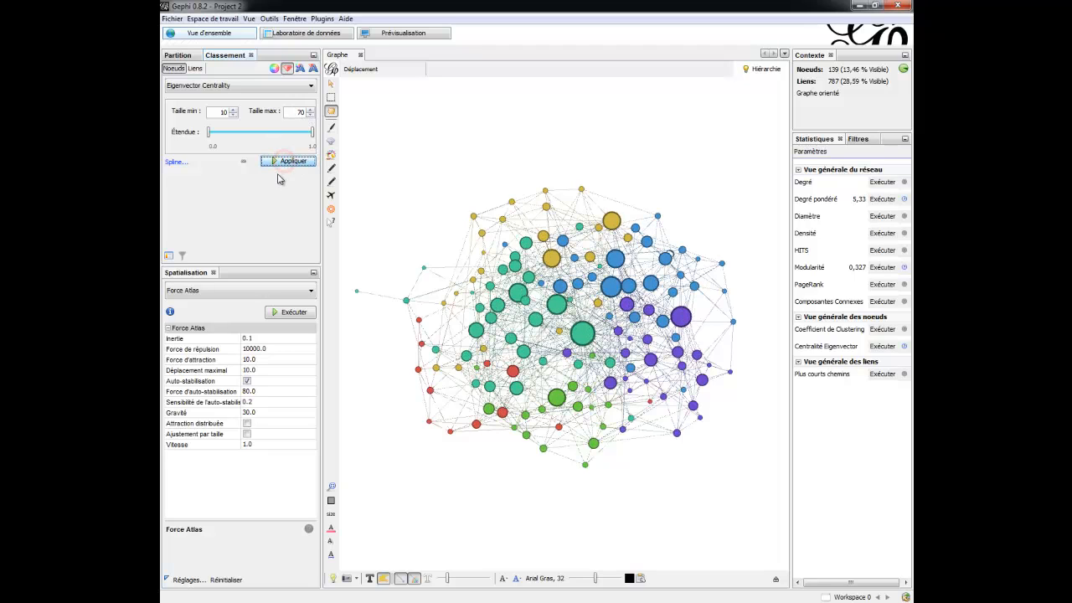
# Run Force Atlas with size adjustment (Ajustement par taille) enabled, apply a maximum node size of 100 during the run, and stop it.
pyautogui.click(247, 434)
pyautogui.click(293, 314)
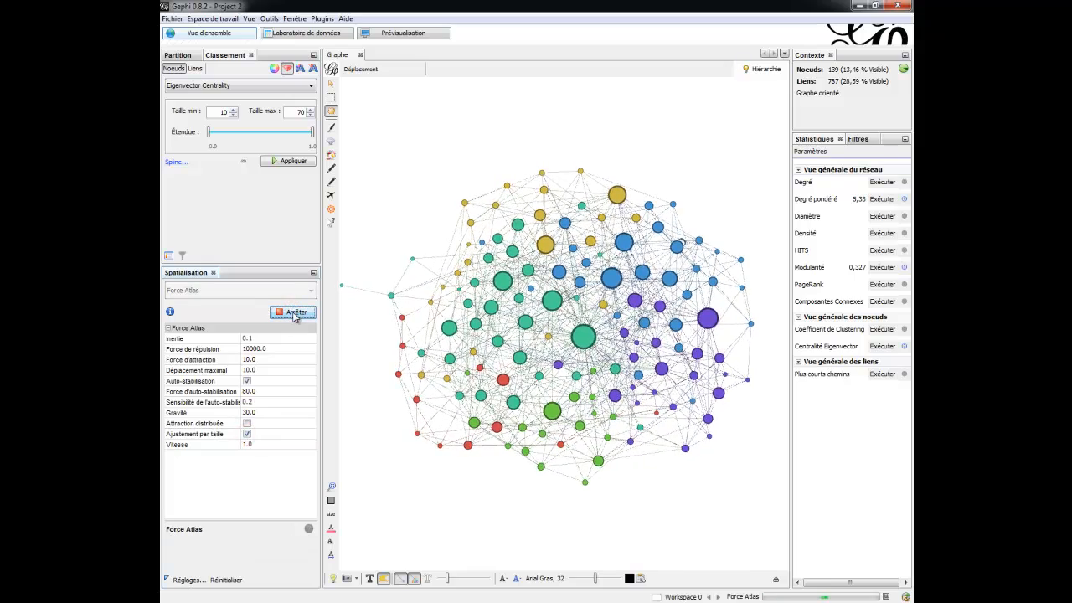
pyautogui.click(302, 113)
pyautogui.press('BackSpace')
pyautogui.write('100')
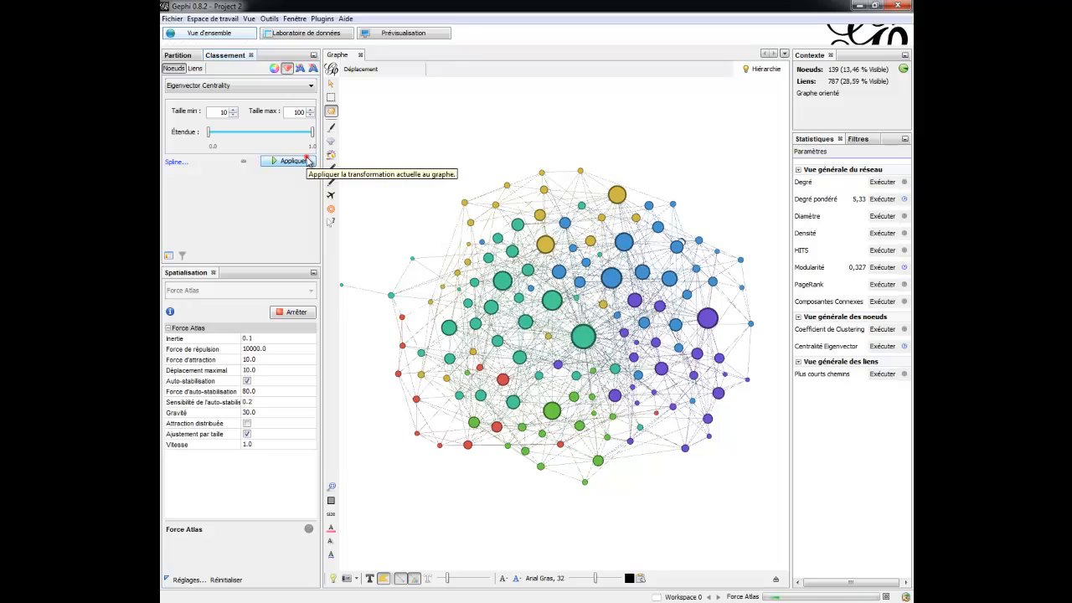
pyautogui.click(306, 160)
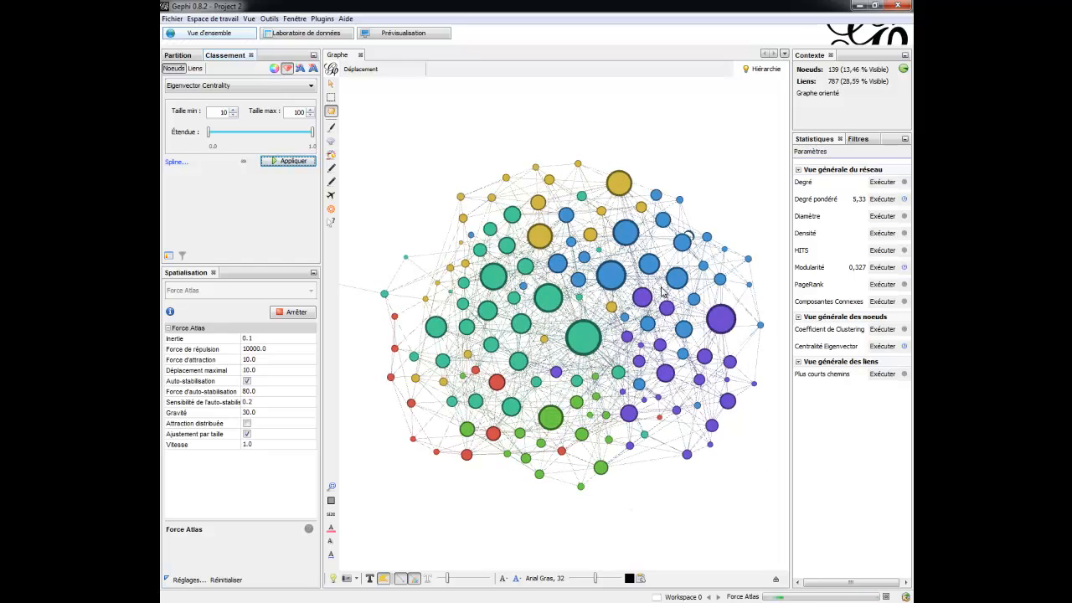
pyautogui.click(289, 312)
# Show the node labels on the graph and enlarge them slightly.
pyautogui.click(285, 286)
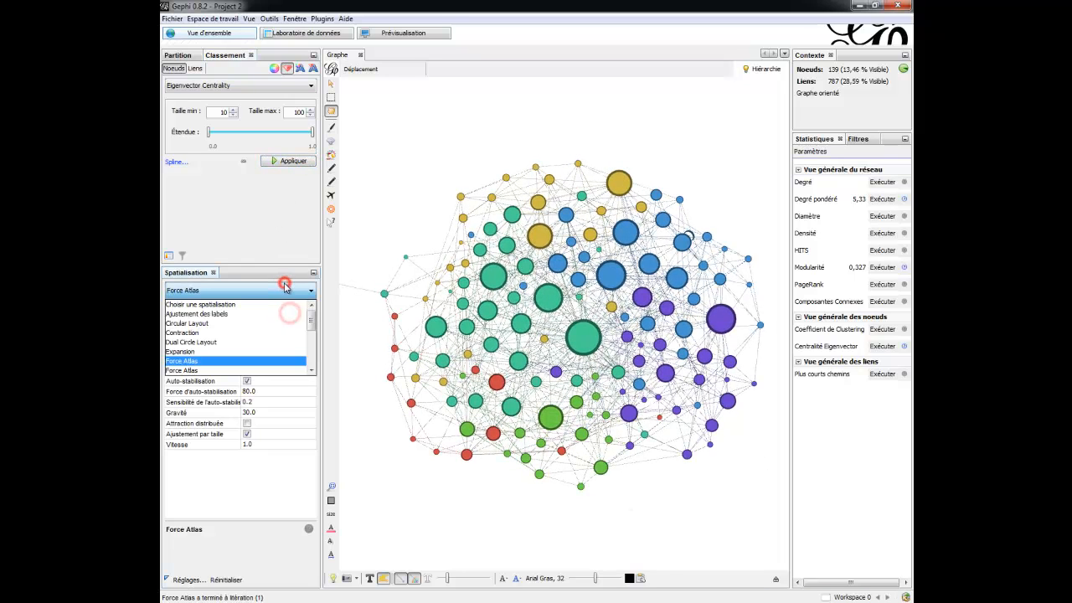
pyautogui.click(265, 248)
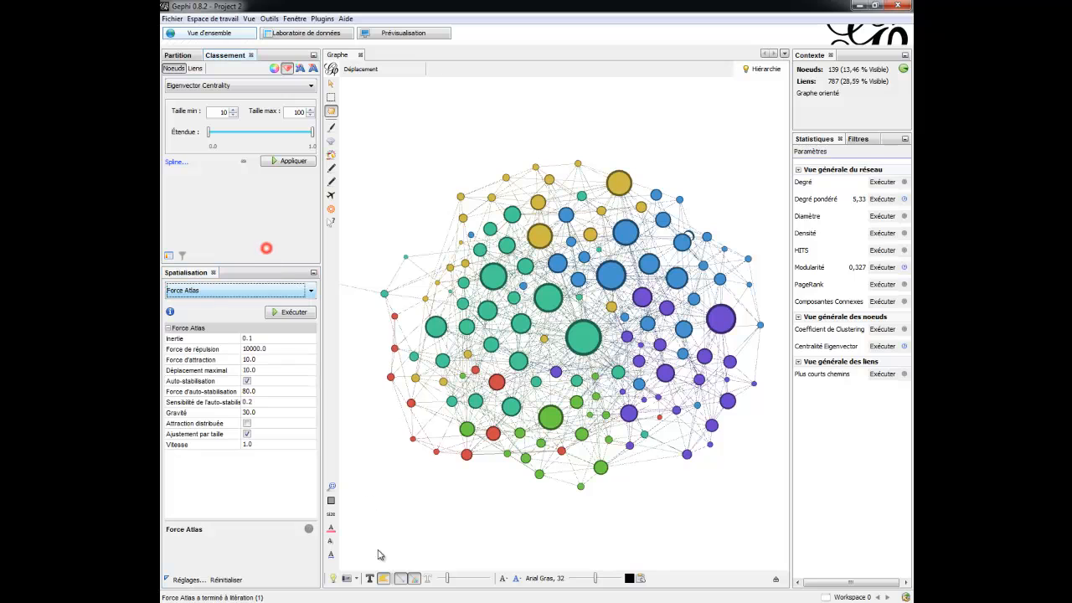
pyautogui.click(370, 578)
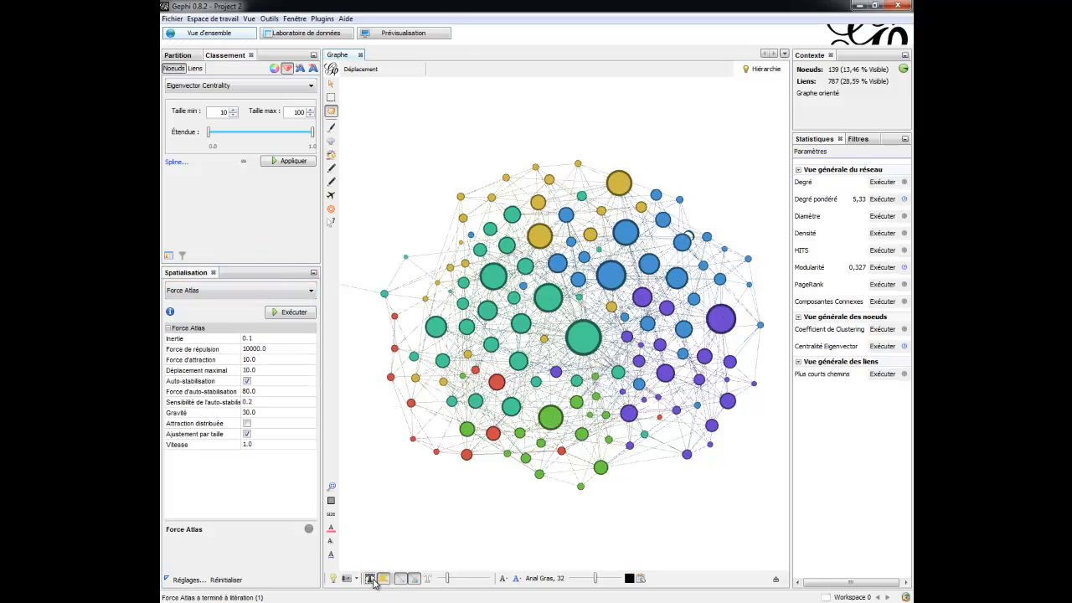
pyautogui.click(372, 579)
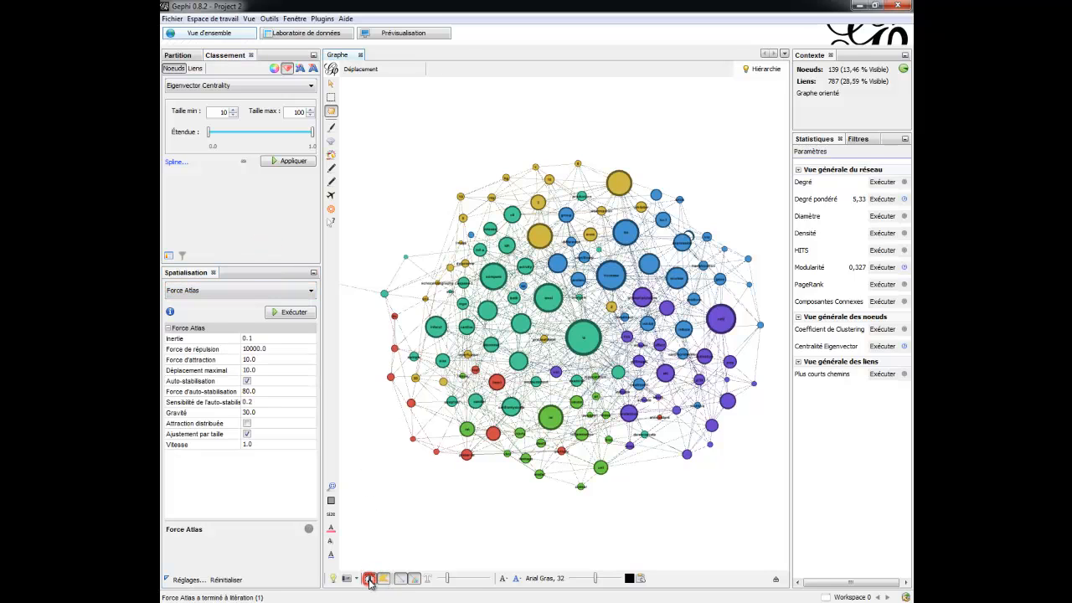
pyautogui.click(249, 290)
pyautogui.click(252, 232)
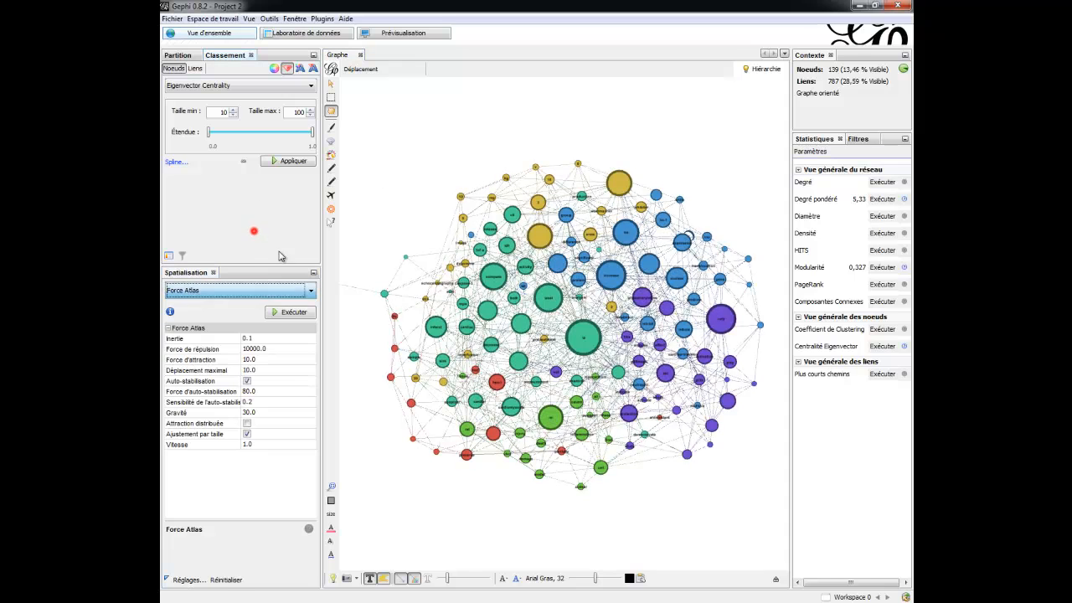
pyautogui.click(595, 579)
pyautogui.moveTo(596, 580); pyautogui.dragTo(600, 582)
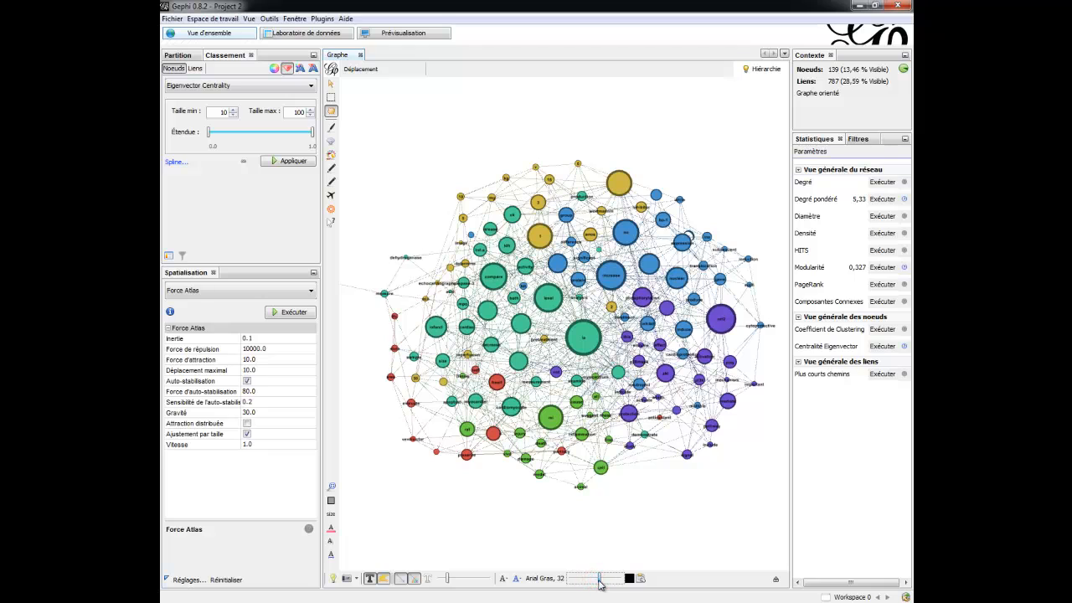
# Run the label adjustment layout (Ajustement des labels) on the graph and choose the Noverlap layout.
pyautogui.click(223, 291)
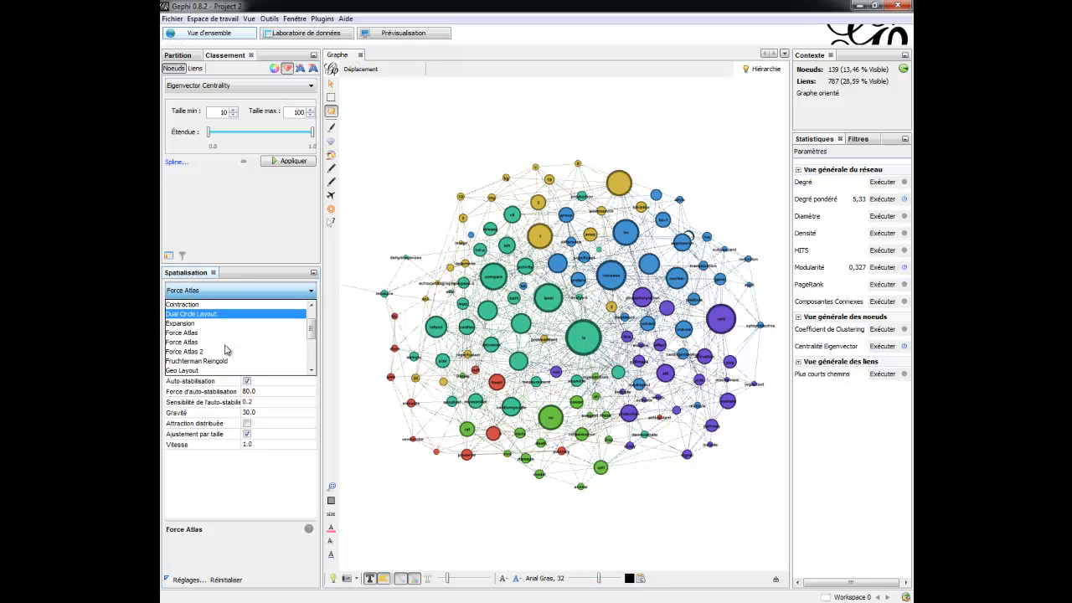
pyautogui.click(227, 314)
pyautogui.click(297, 313)
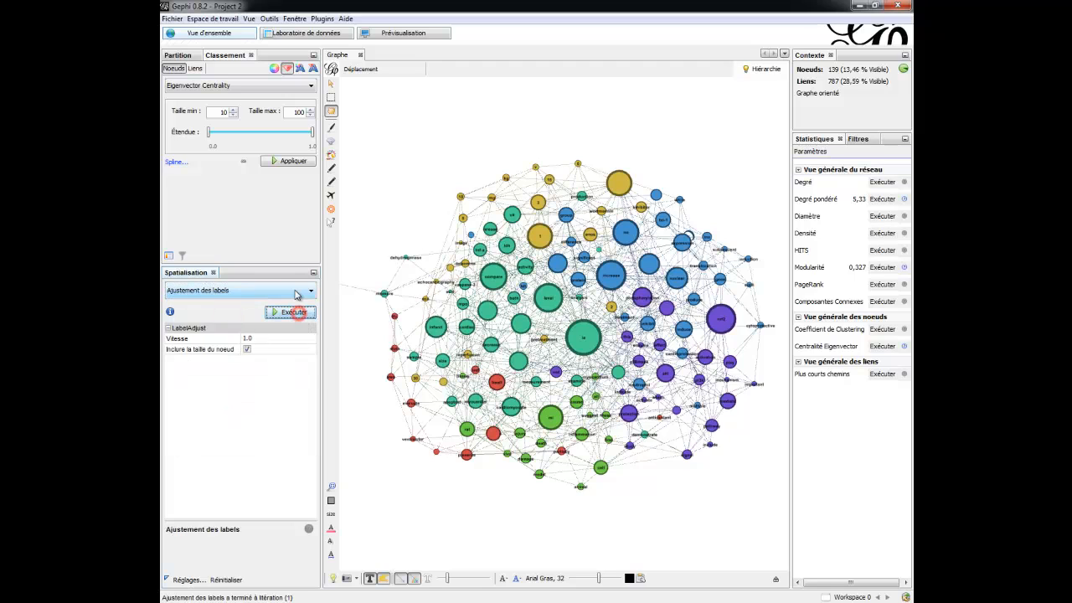
pyautogui.click(293, 290)
pyautogui.scroll(-4, 270, 328)
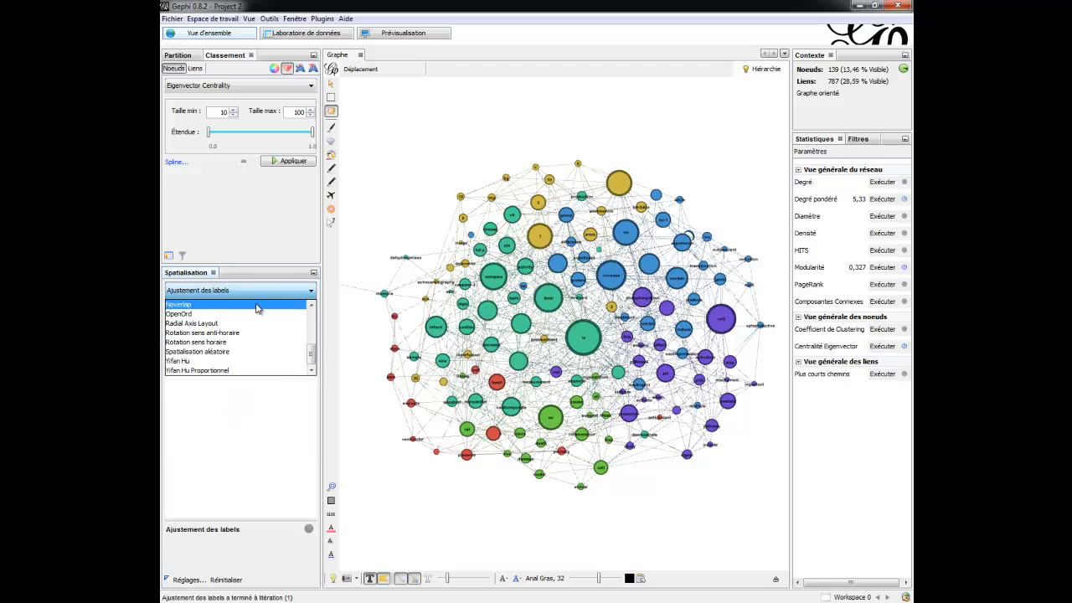
pyautogui.click(256, 304)
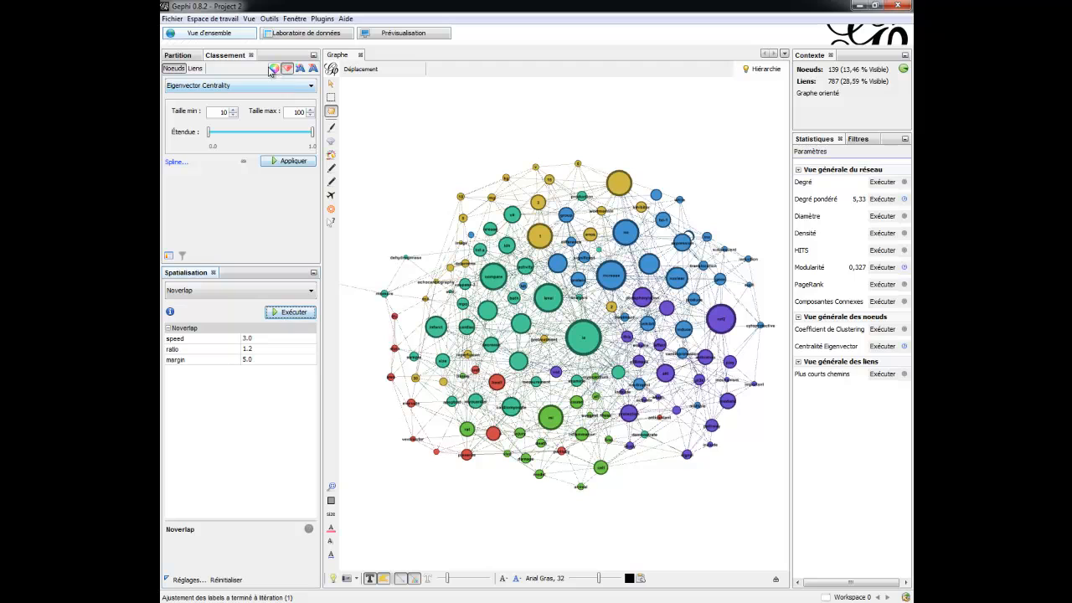
# Render the network in the preview with node labels enabled.
pyautogui.click(387, 35)
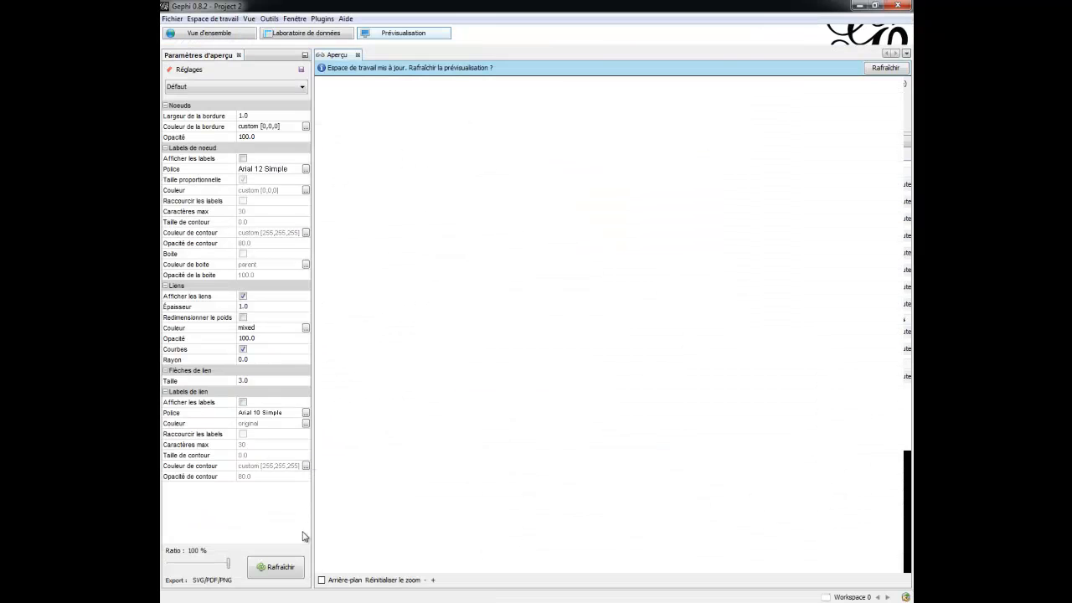
pyautogui.click(281, 568)
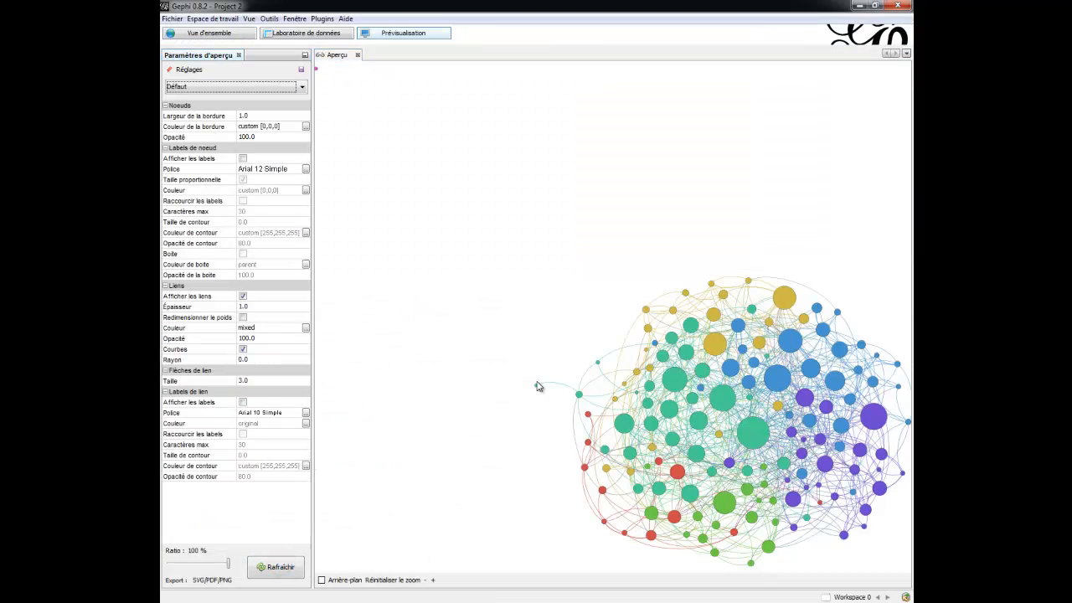
pyautogui.click(243, 159)
pyautogui.click(289, 569)
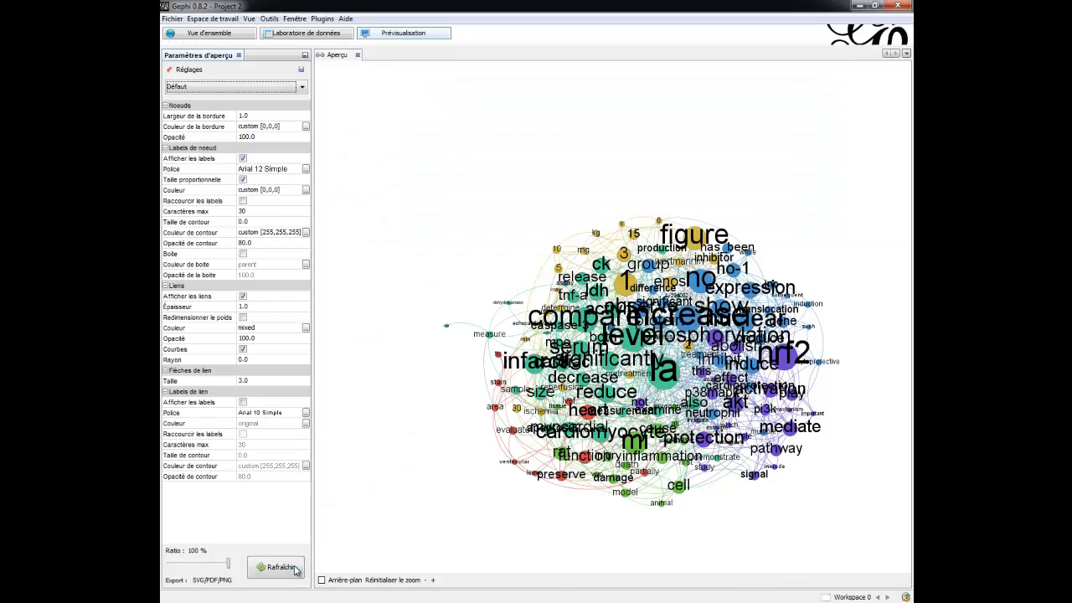
# Reduce the preview's Arial node label font to the listed size just below 8 and refresh the preview.
pyautogui.click(305, 168)
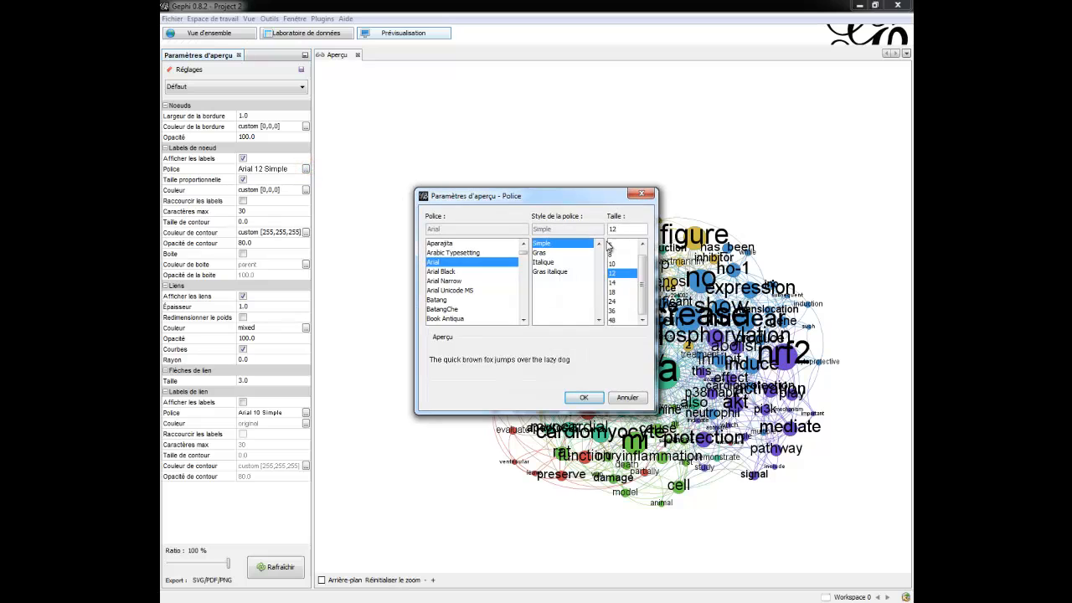
pyautogui.click(611, 245)
pyautogui.click(584, 397)
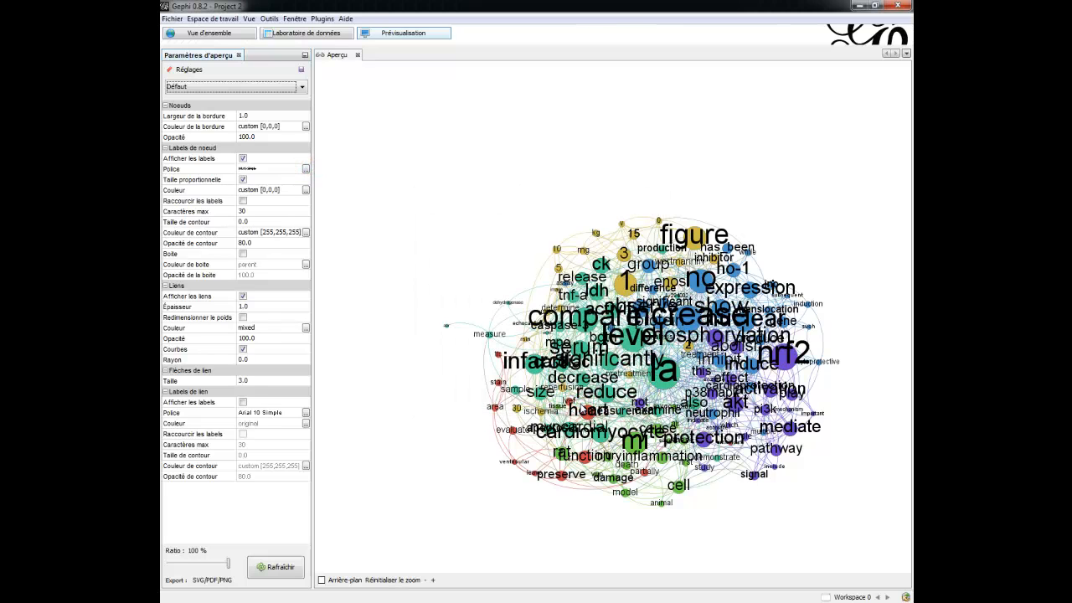
pyautogui.click(281, 567)
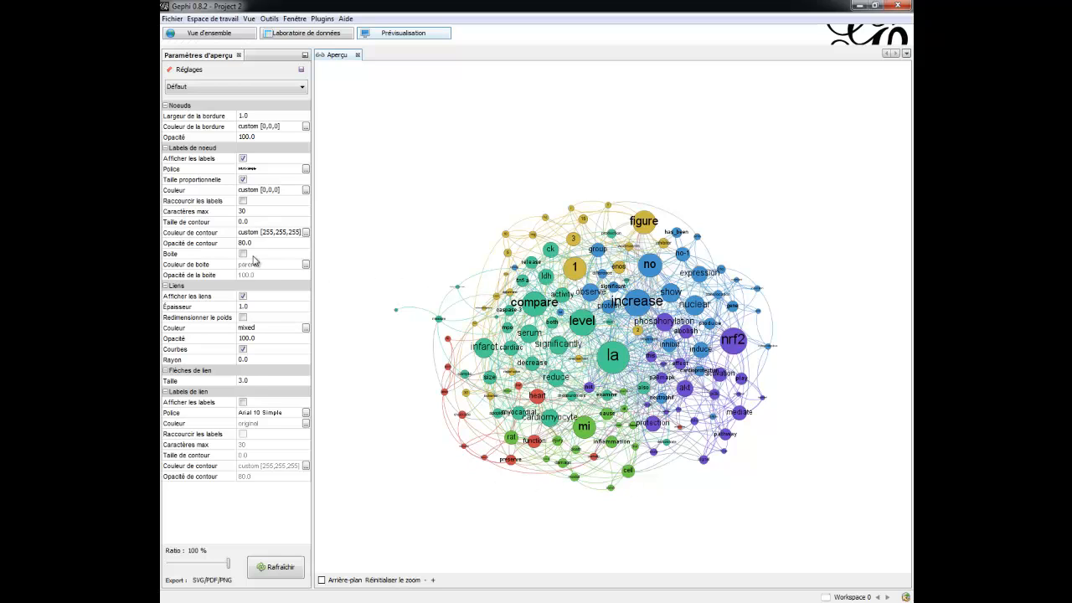
# Switch to the PLOS ONE α-Lipoic Acid article in Firefox and examine the key terms in the abstract's Background paragraph.
pyautogui.click(858, 6)
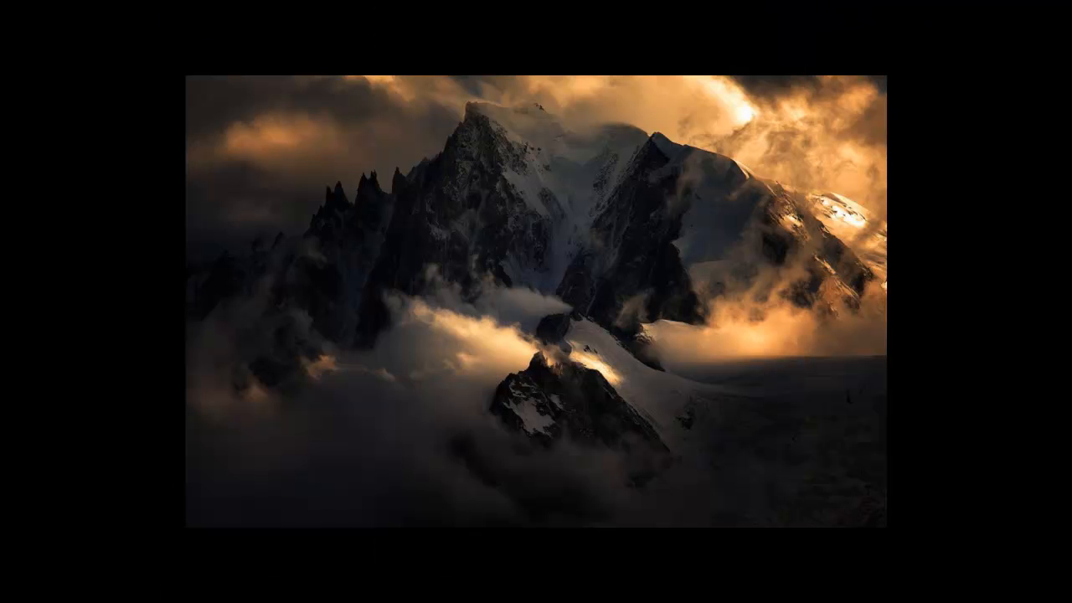
pyautogui.click(552, 0)
pyautogui.click(550, 6)
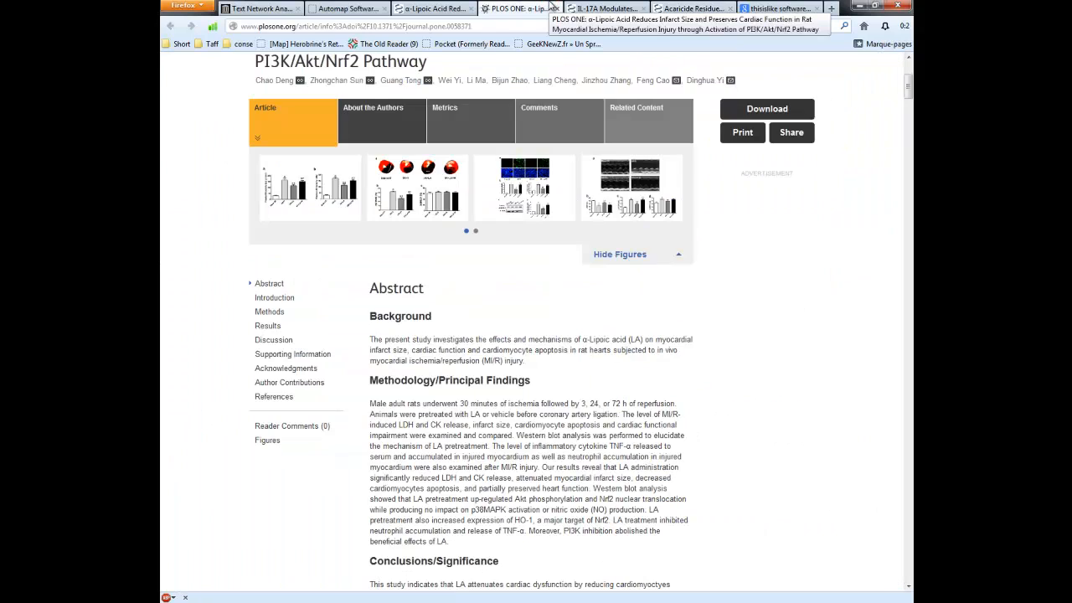
pyautogui.moveTo(371, 339)
pyautogui.mouseDown()
pyautogui.moveTo(541, 350)
pyautogui.moveTo(609, 350)
pyautogui.moveTo(612, 339)
pyautogui.mouseUp()
pyautogui.click(609, 350)
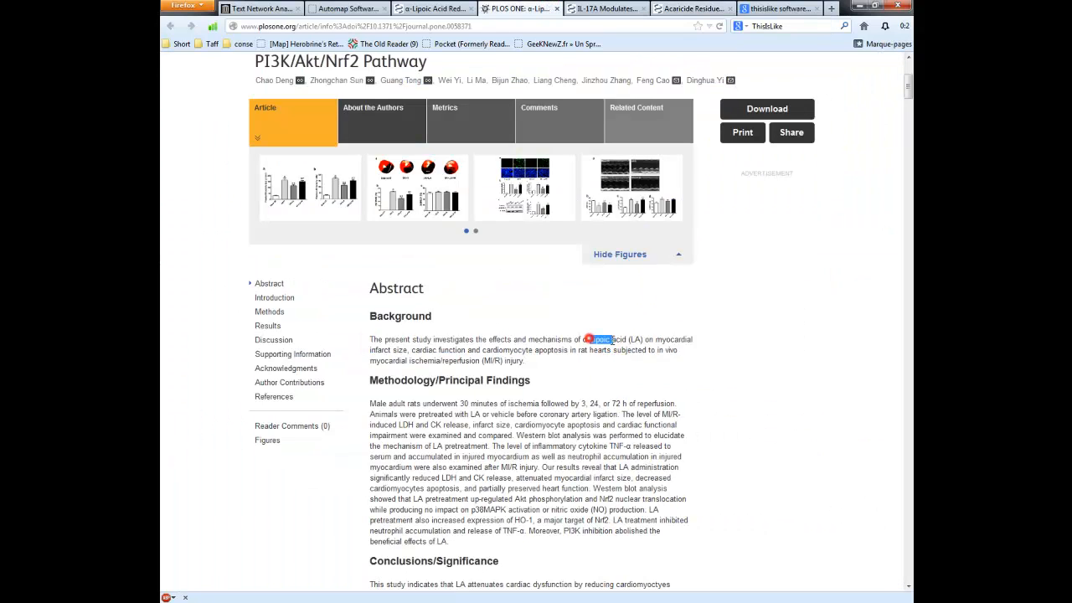
pyautogui.click(626, 340)
pyautogui.moveTo(677, 339); pyautogui.dragTo(702, 345)
pyautogui.click(448, 356)
pyautogui.moveTo(416, 347); pyautogui.dragTo(594, 350)
pyautogui.click(505, 350)
pyautogui.click(610, 350)
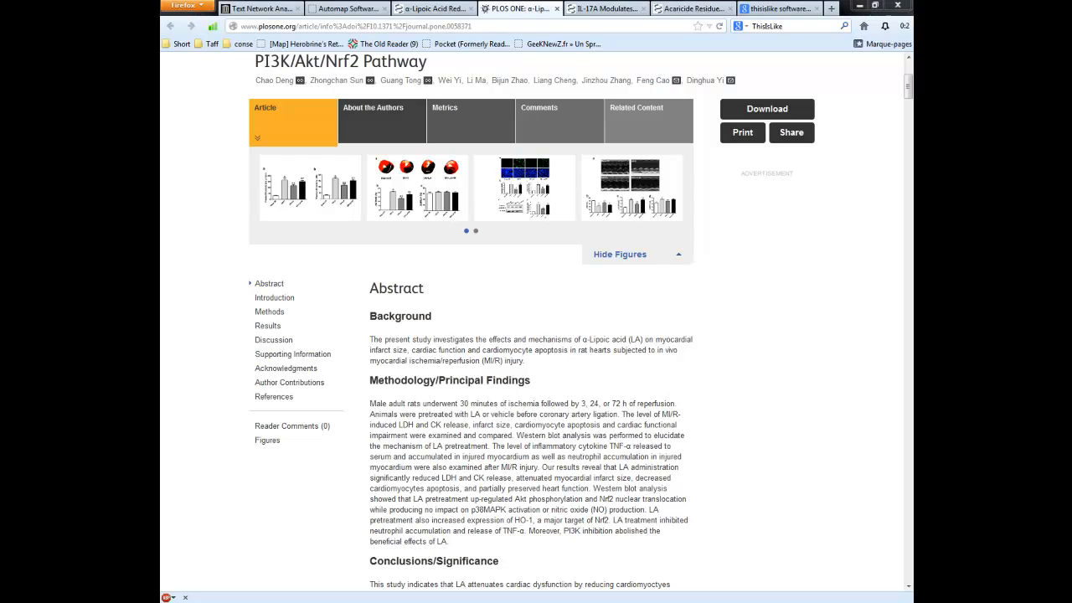